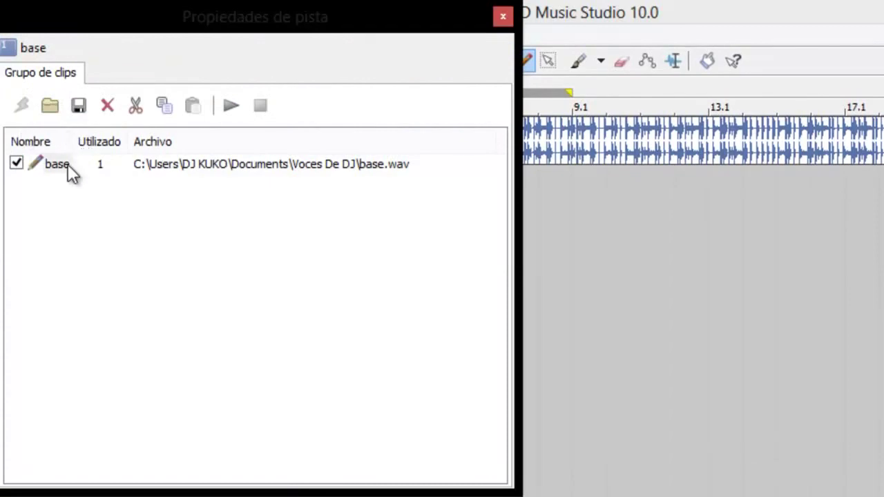
- Set the ACID type of the base clip to One-shot and close its clip and track properties
double_click(67, 164)
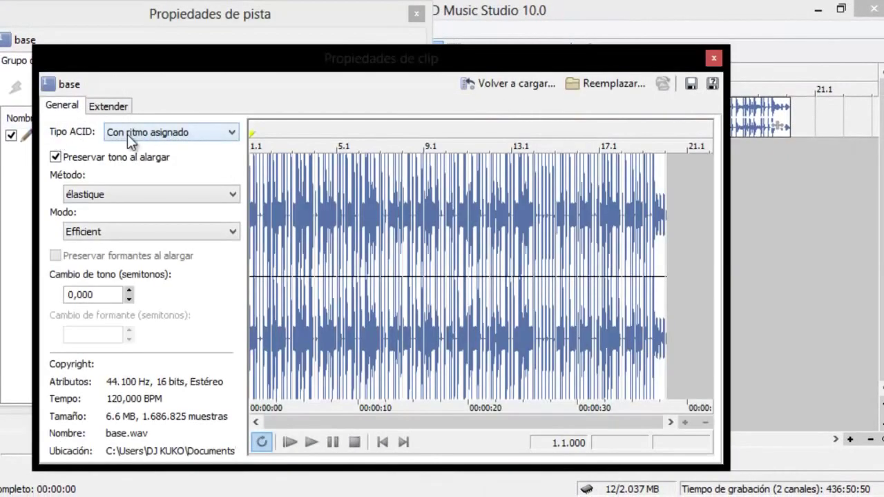
left_click(127, 134)
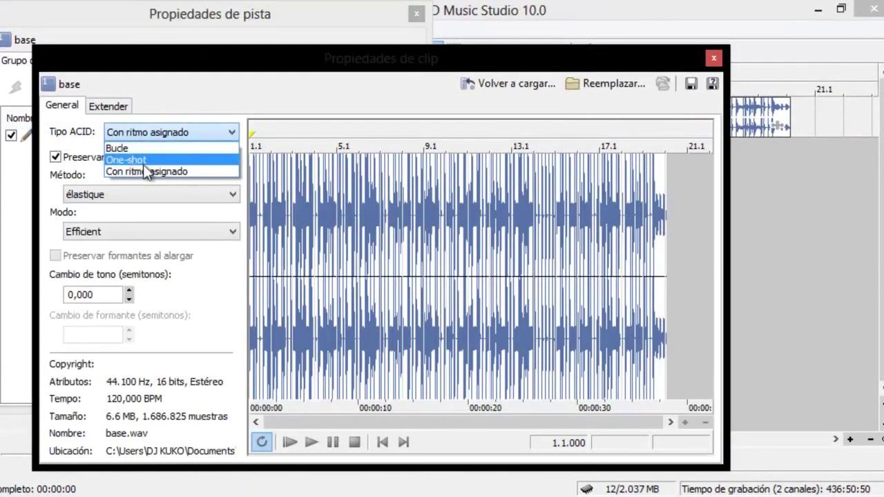
left_click(142, 163)
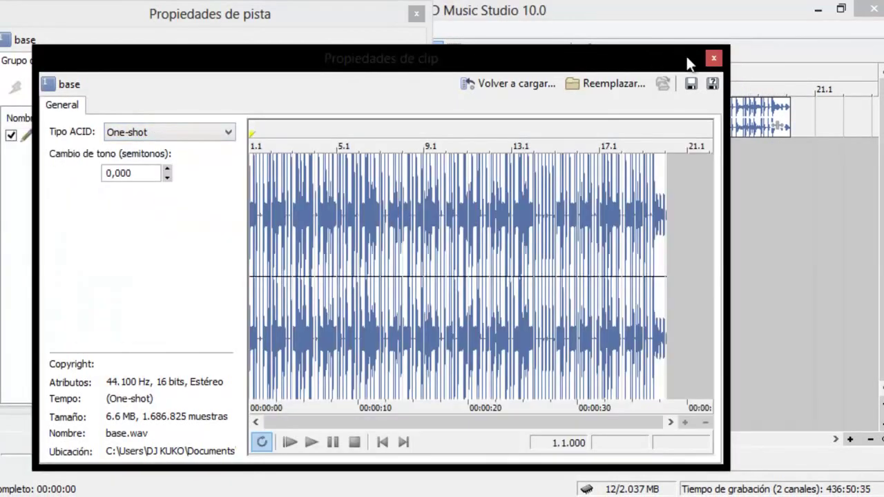
left_click(712, 59)
left_click(417, 14)
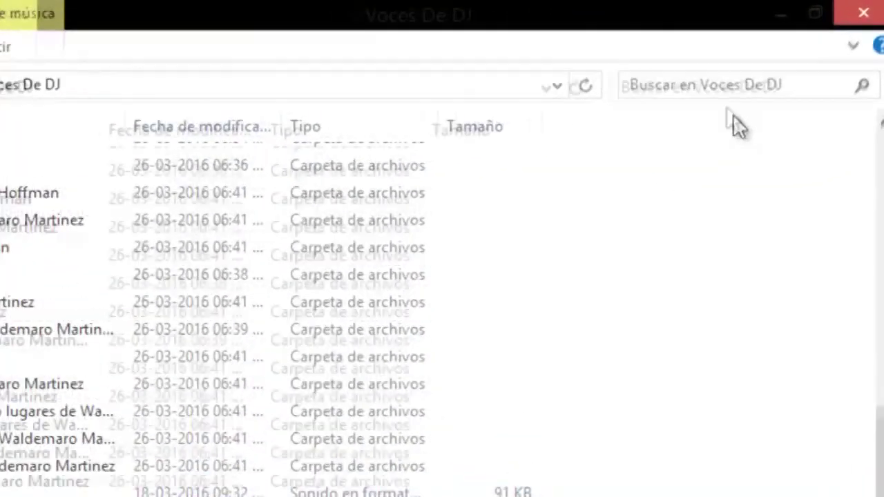
- Search the Voces De DJ folder for "El Del" and add EL DEL REGGAETON PA LOS PANA OFF as a new track at 1.1.000
left_click(773, 61)
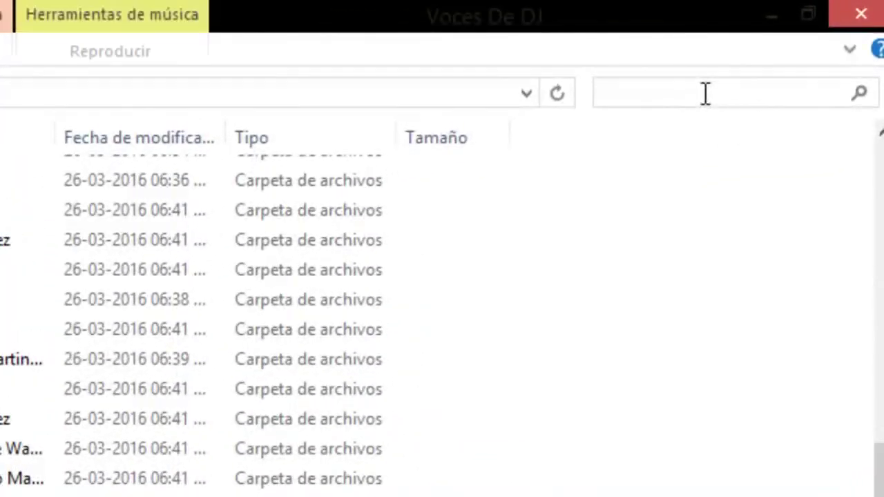
type("El Del")
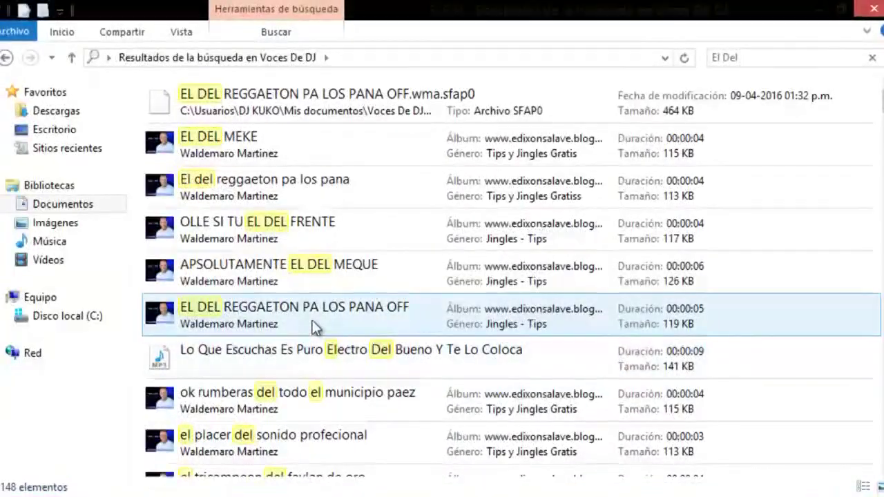
left_click(324, 320)
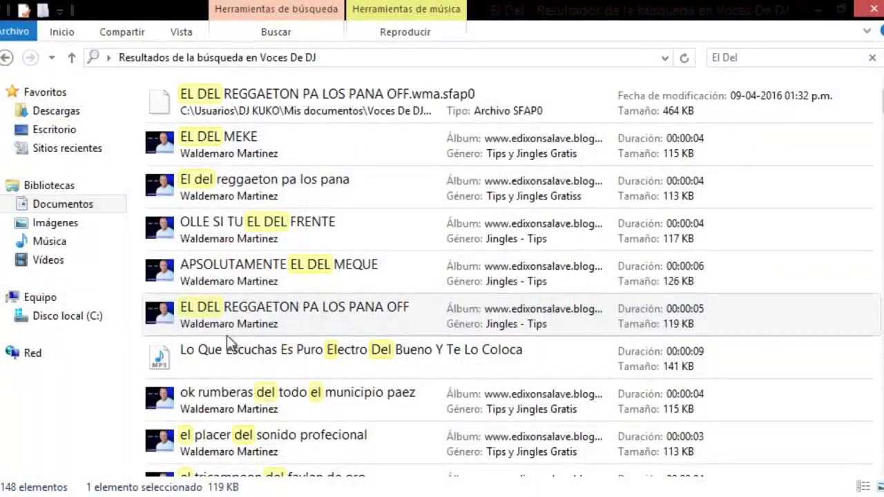
left_click_drag(228, 314, 155, 495)
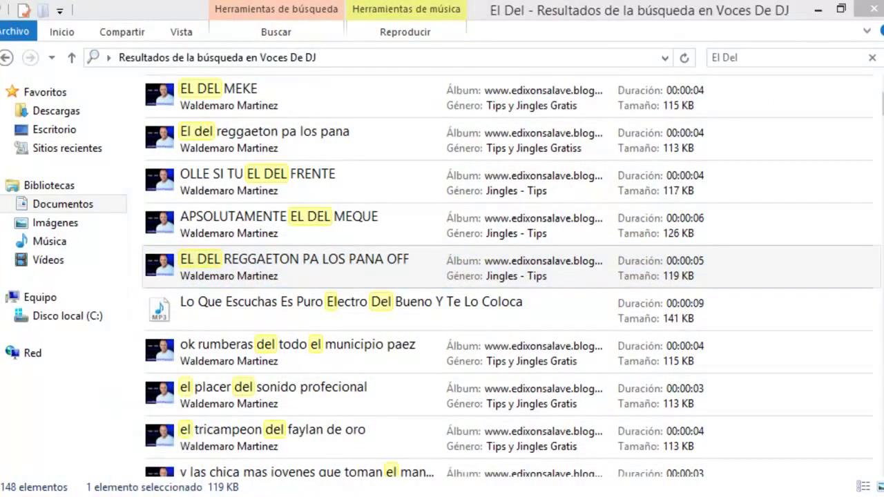
left_click_drag(230, 269, 269, 218)
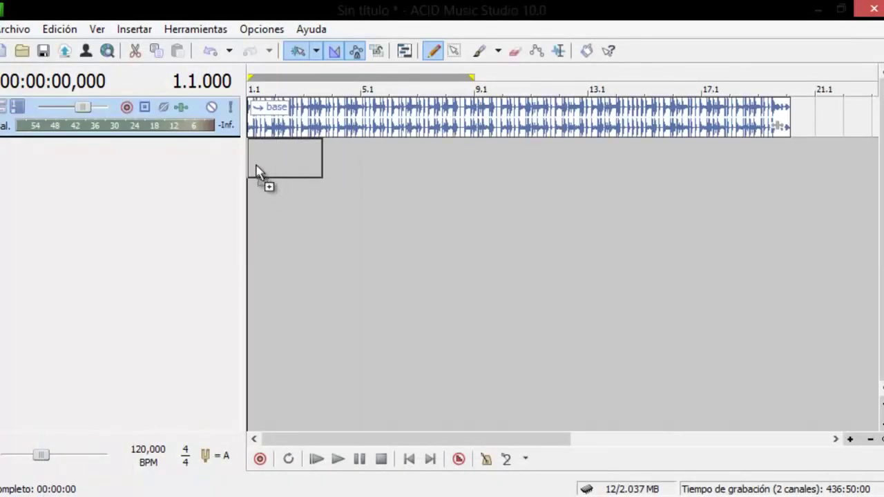
left_click_drag(257, 172, 260, 177)
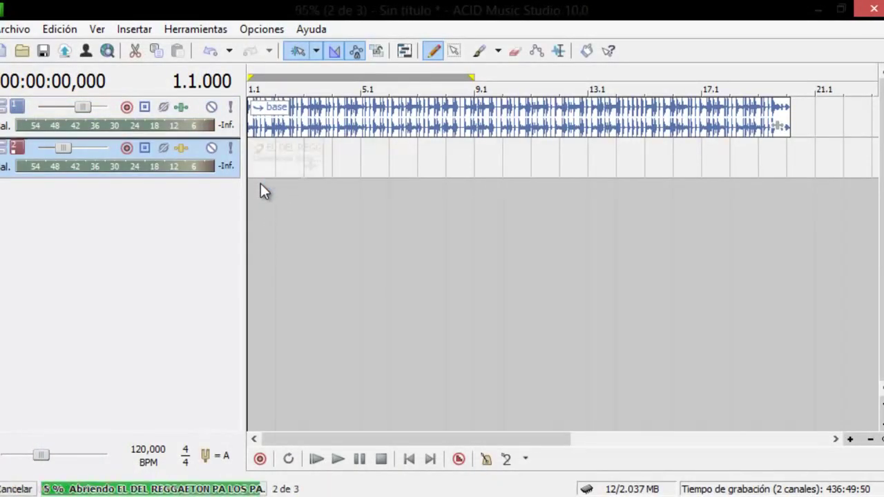
- Set the ACID type of the EL DEL REGGAETON PA LOS PANA OFF clip to One-shot and close its properties
scroll(263, 179, "up", 6)
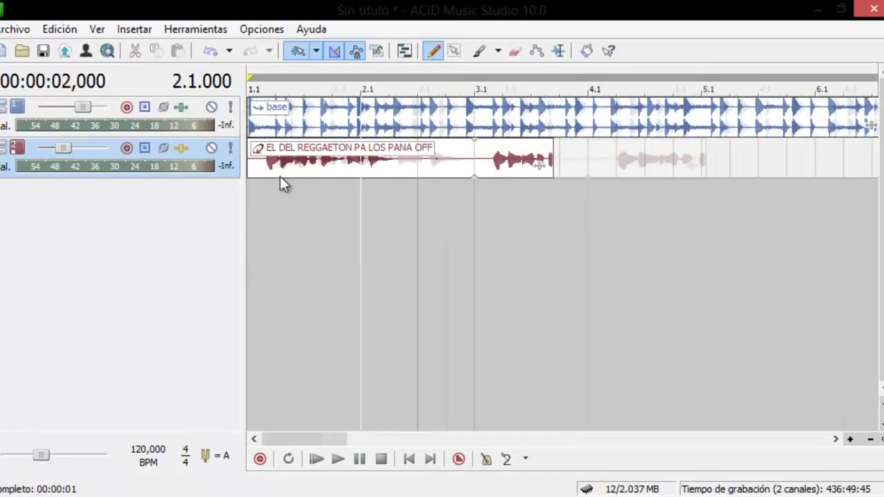
double_click(67, 147)
double_click(16, 147)
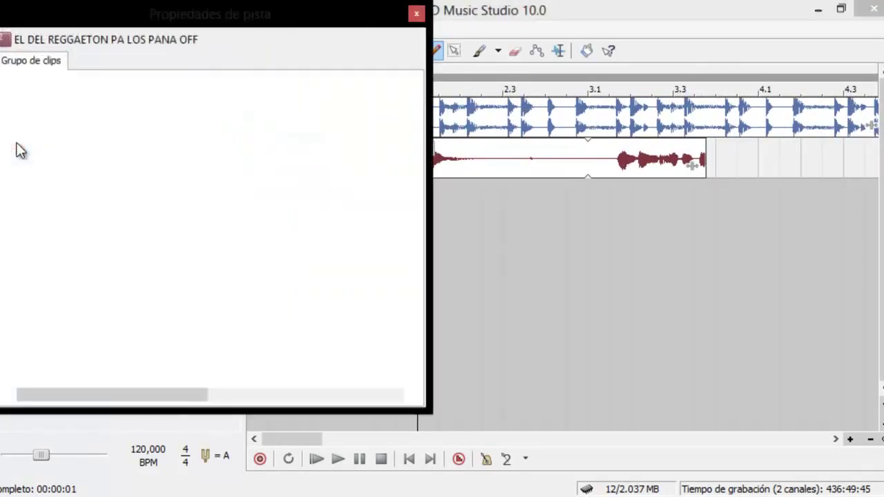
double_click(70, 136)
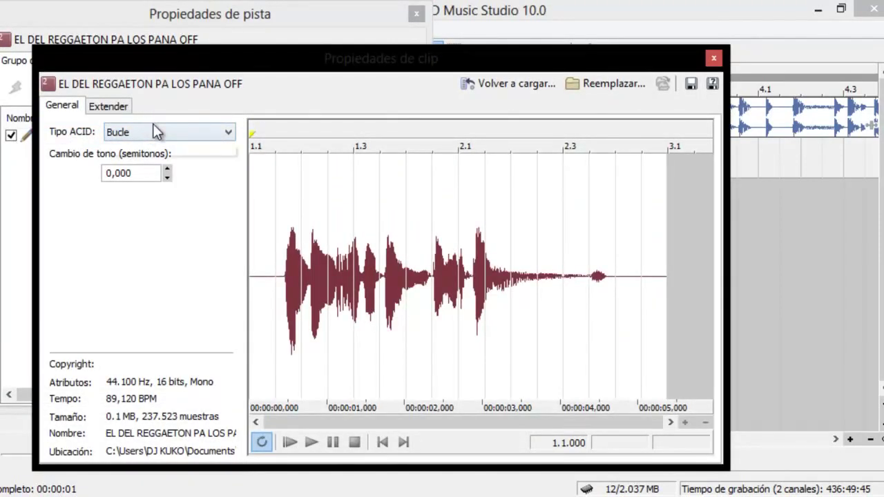
left_click(153, 127)
left_click(156, 157)
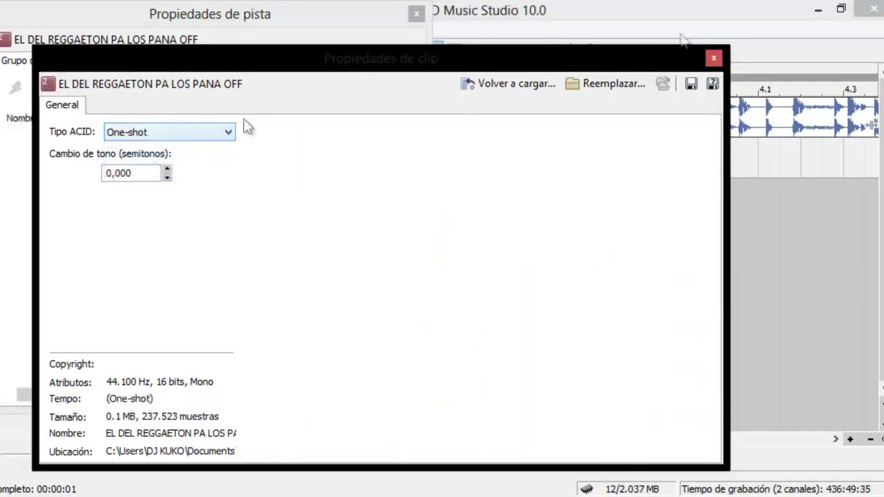
left_click(713, 58)
left_click(417, 14)
- Split the vocal event just before the voice starts at 1.1.576 and again after the phrase at 3.1
left_click(299, 169)
scroll(299, 166, "up", 3)
scroll(414, 166, "up", 4)
scroll(546, 172, "down", 6)
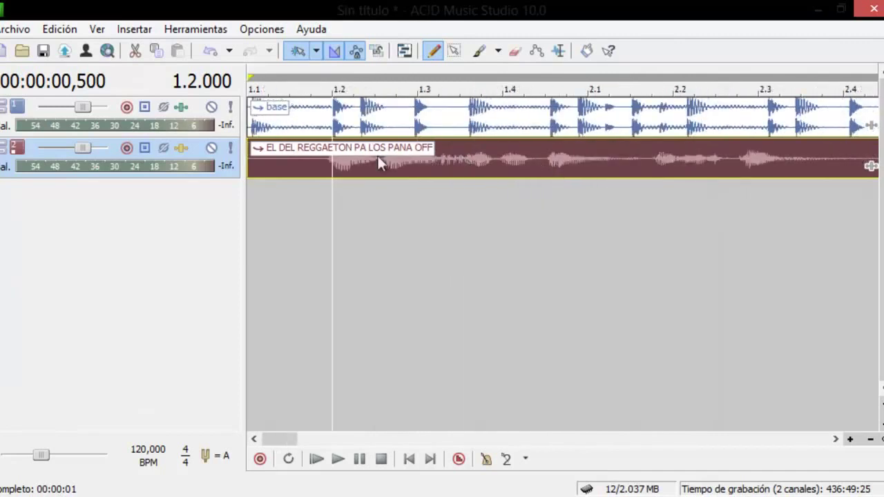
left_click_drag(321, 171, 396, 161)
scroll(542, 166, "down", 4)
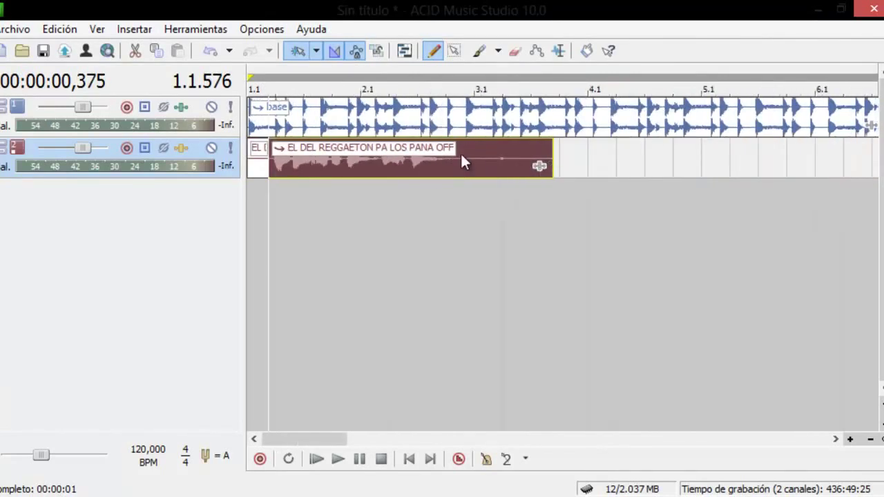
key("s")
- Cut away the silent piece before the vocal phrase and the leftover piece after it
left_click(259, 169)
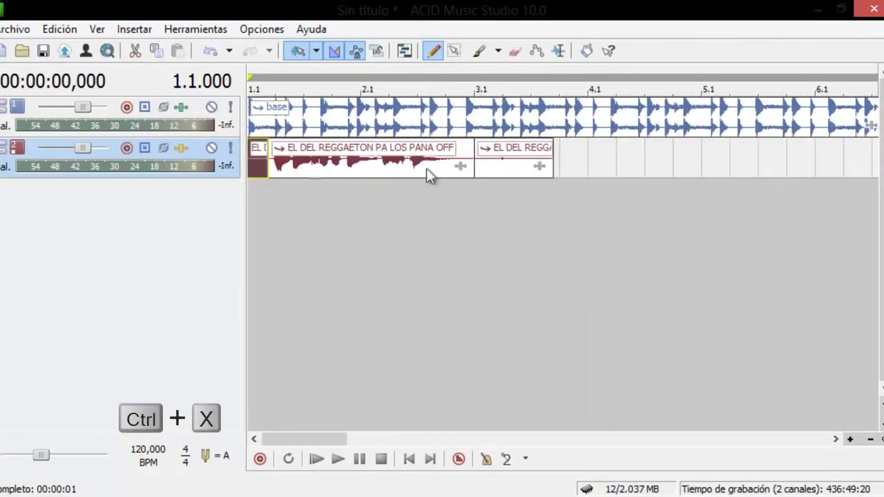
key("ctrl+x")
left_click(506, 159)
key("ctrl+x")
- Split the remaining vocal event at 1.2.024 and 1.2.120 to isolate a short slice of the first syllable
left_click(298, 170)
scroll(341, 165, "up", 2)
scroll(343, 169, "up", 2)
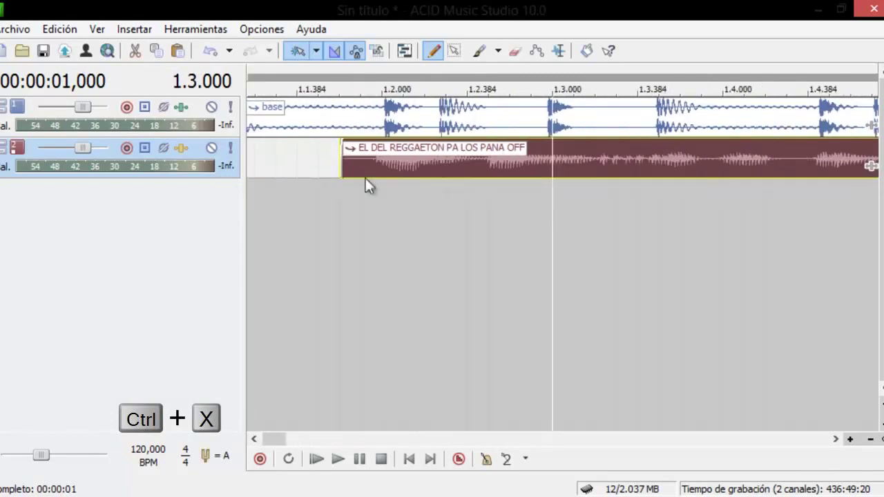
scroll(400, 165, "up", 4)
left_click(489, 172)
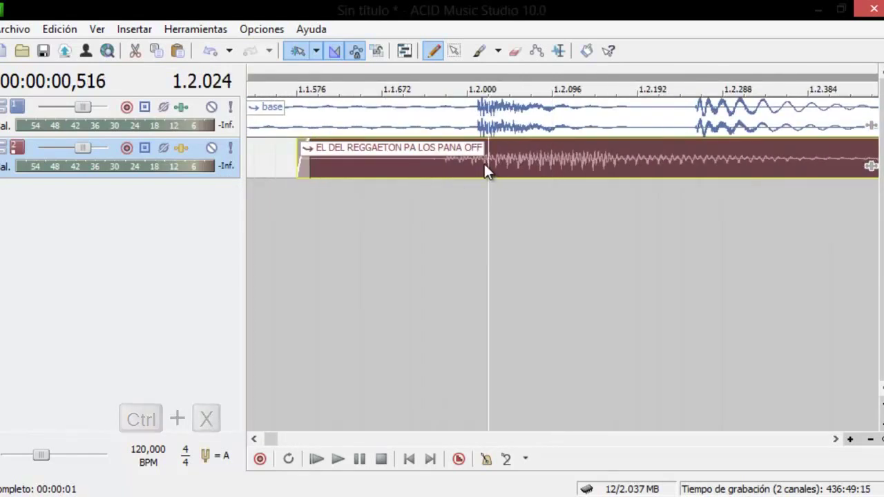
scroll(500, 173, "up", 1)
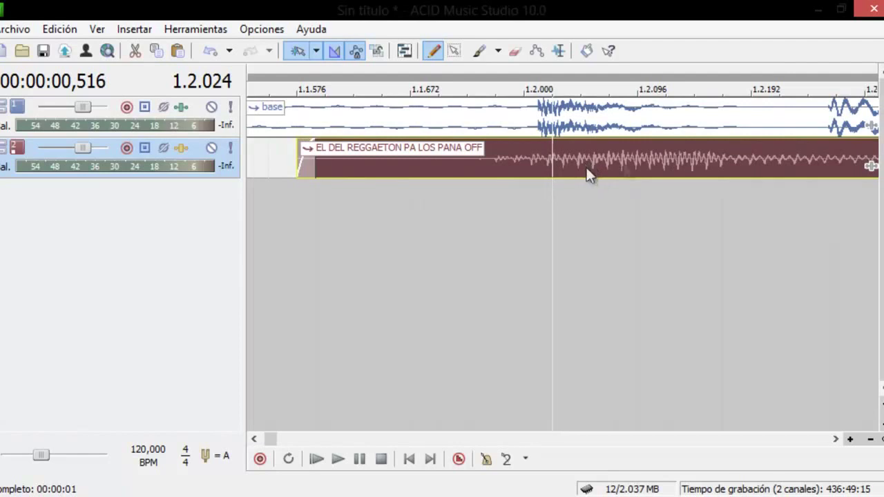
key("s")
left_click(678, 166)
key("s")
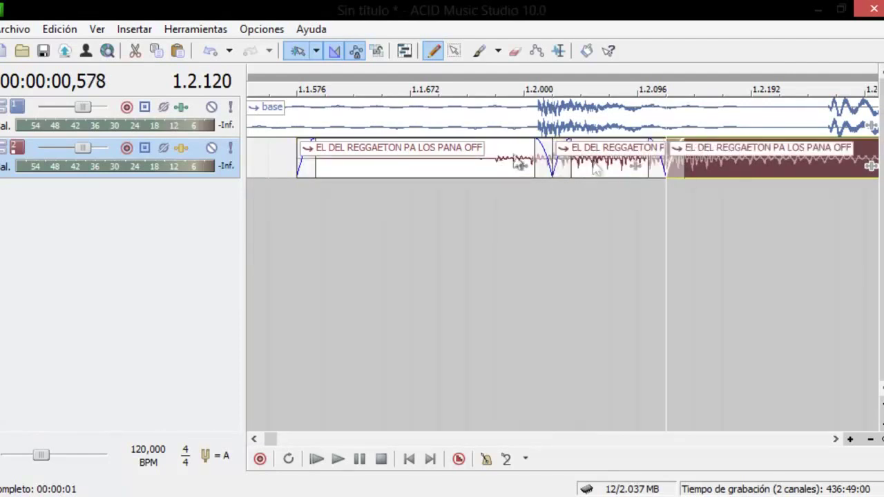
- Remove the vocal pieces before and after the short slice, and cut the slice itself to the clipboard
left_click(391, 157)
key("ctrl+x")
left_click(751, 166)
key("ctrl+x")
left_click(591, 166)
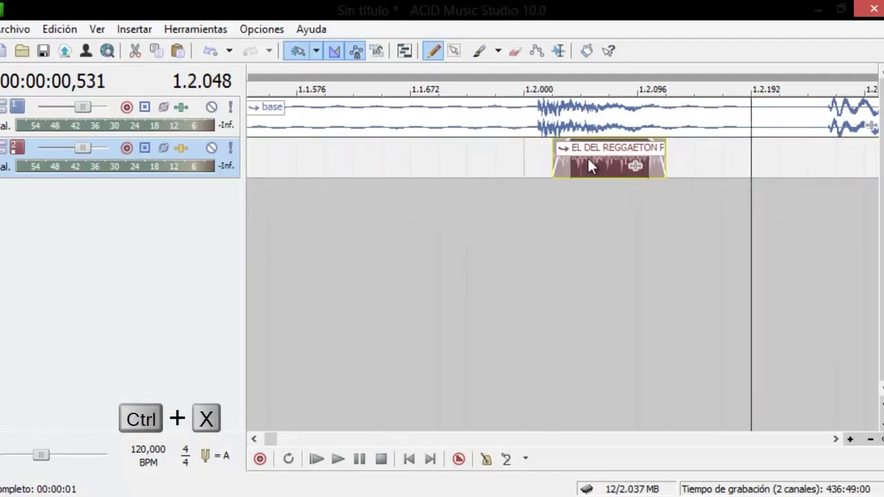
scroll(328, 155, "down", 4)
scroll(552, 170, "down", 2)
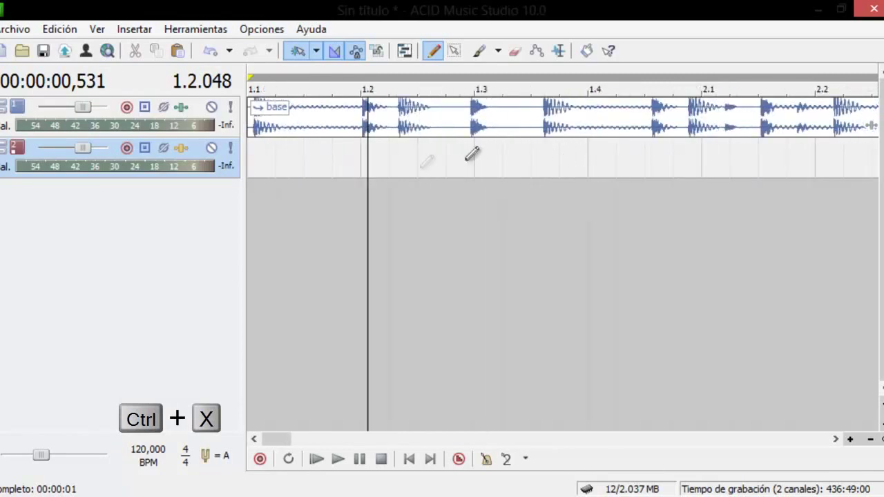
- Move the base event along its track so that it starts at 1.2.000
key("ctrl+Home")
scroll(423, 153, "up", 2)
left_click_drag(259, 123, 485, 128)
- Paste the vocal slice on the second track at 1.2.042, under the first drum hit of the base
left_click(501, 160)
scroll(506, 157, "up", 2)
scroll(542, 154, "up", 2)
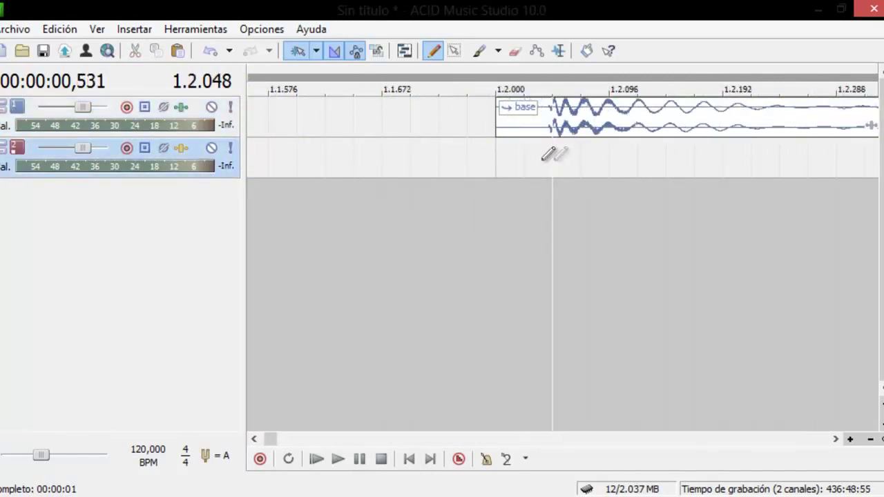
scroll(560, 158, "up", 2)
left_click(533, 145)
key("ctrl+v")
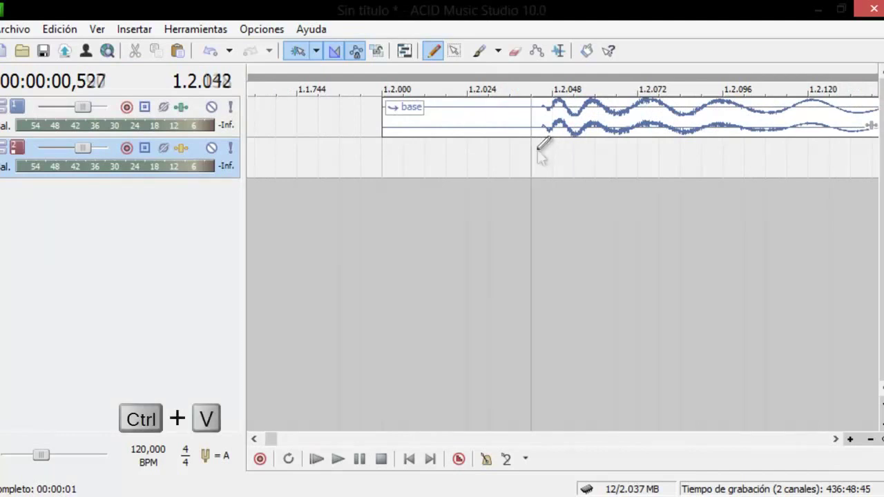
- Copy the vocal slice and paste it under the base's drum hit just after 1.3.000
key("ctrl+c")
scroll(644, 147, "down", 6)
left_click(705, 150)
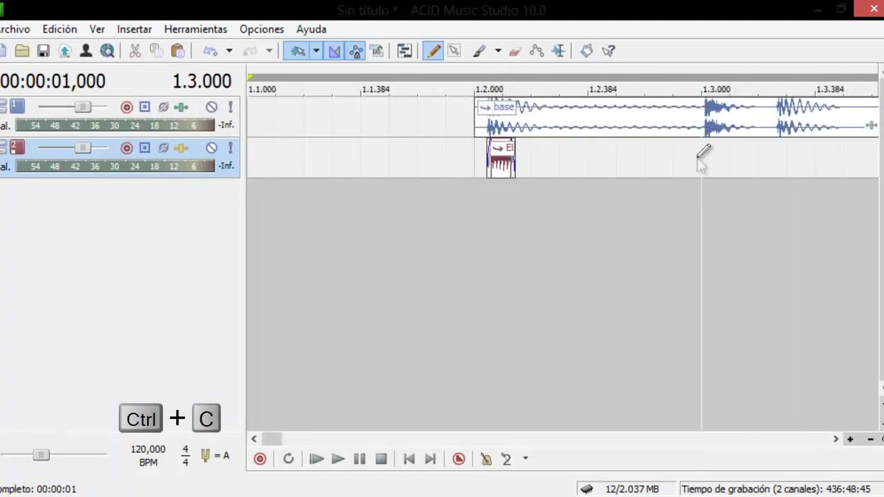
scroll(671, 164, "up", 3)
key("ctrl+v")
scroll(596, 169, "up", 2)
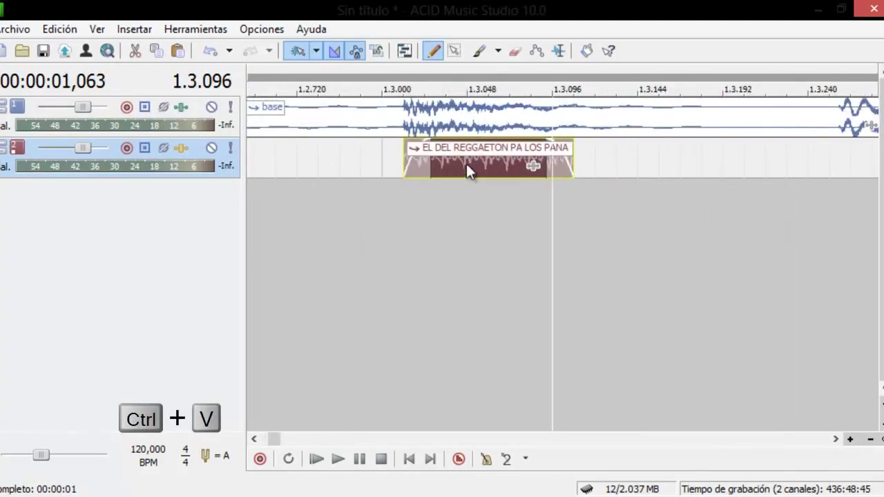
- Paste another vocal slice under the next base hit, at about 1.3.258
scroll(601, 149, "down", 2)
left_click(691, 160)
scroll(610, 154, "up", 4)
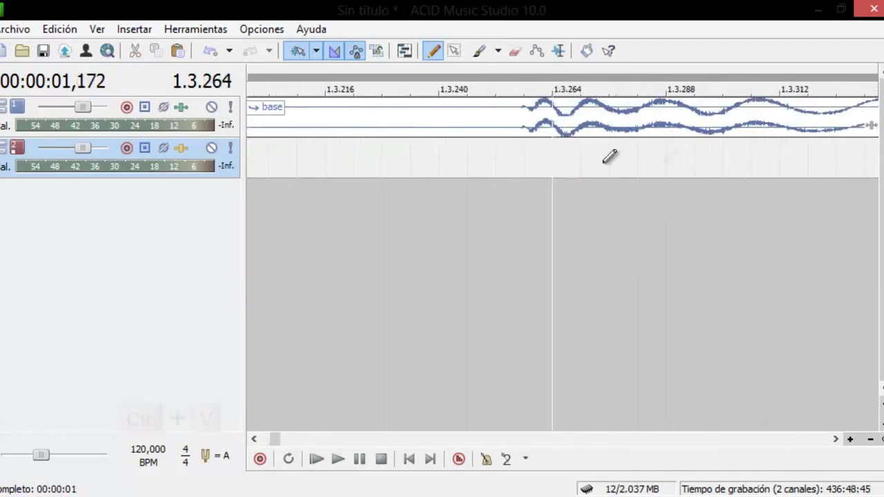
left_click(495, 160)
key("ctrl+v")
scroll(483, 167, "down", 5)
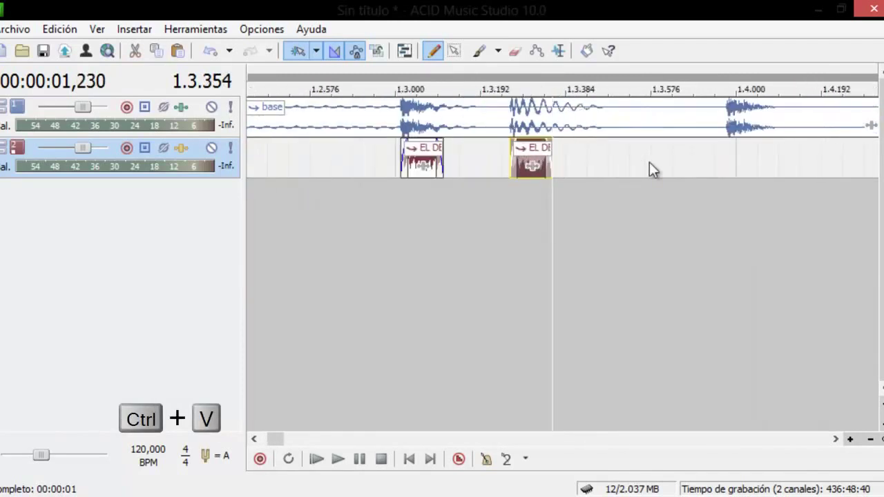
- Paste another vocal slice under the base hit just before 1.4.000
left_click(722, 156)
scroll(722, 156, "up", 4)
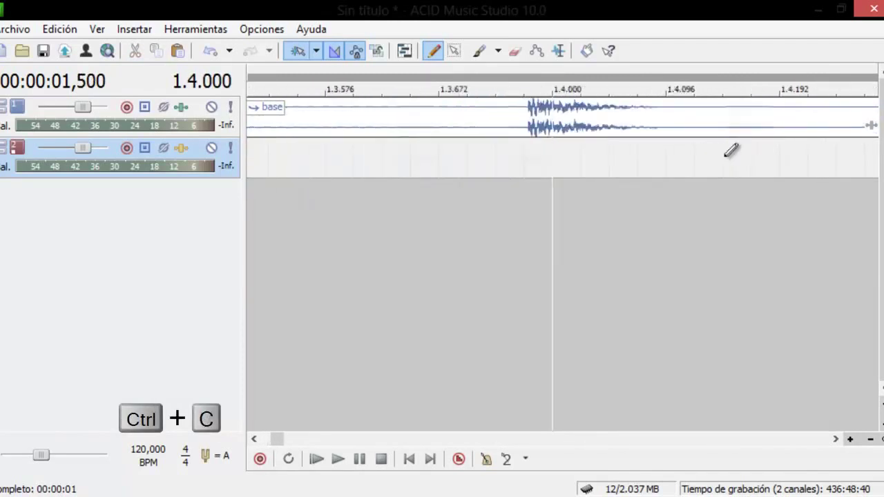
left_click(492, 153)
scroll(493, 152, "up", 2)
key("ctrl+v")
scroll(534, 160, "down", 6)
- Paste another vocal slice at 1.4.469, where the following base hit starts
left_click(732, 154)
scroll(712, 166, "up", 5)
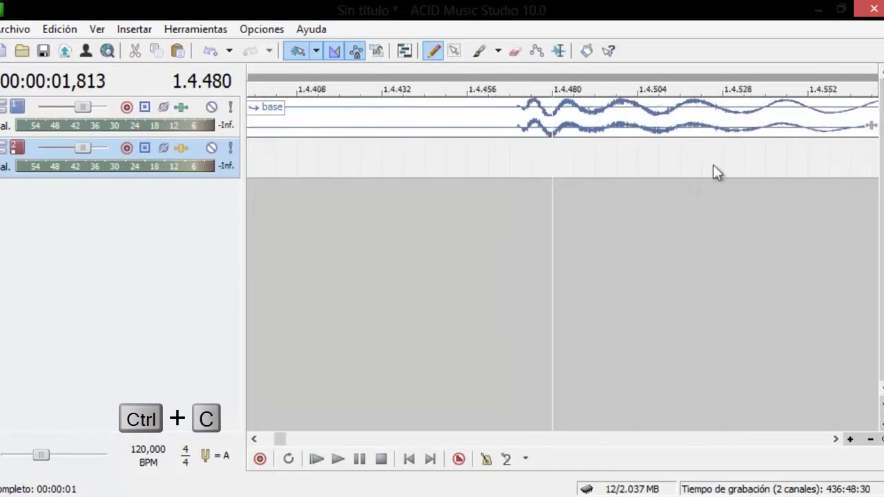
scroll(559, 160, "up", 2)
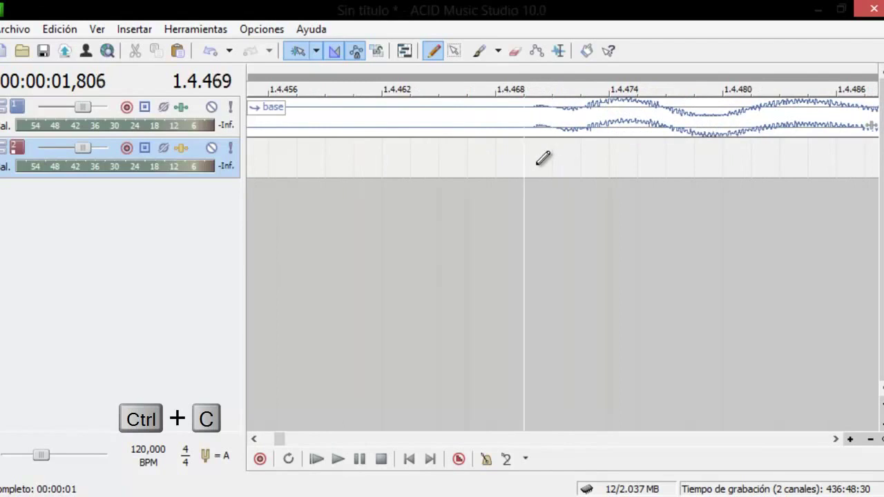
key("ctrl+v")
scroll(584, 158, "down", 10)
- Copy the vocal slice and paste it under the base hit at about 2.1.436
key("ctrl+c")
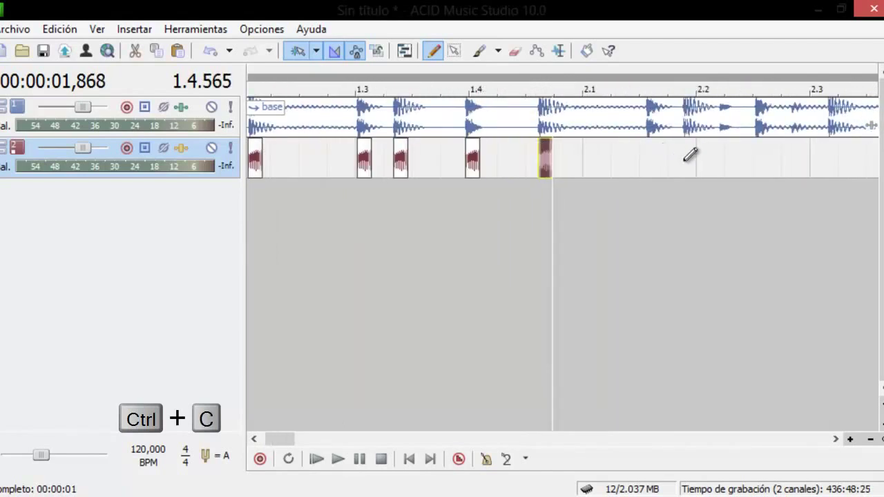
left_click(646, 158)
scroll(649, 166, "up", 7)
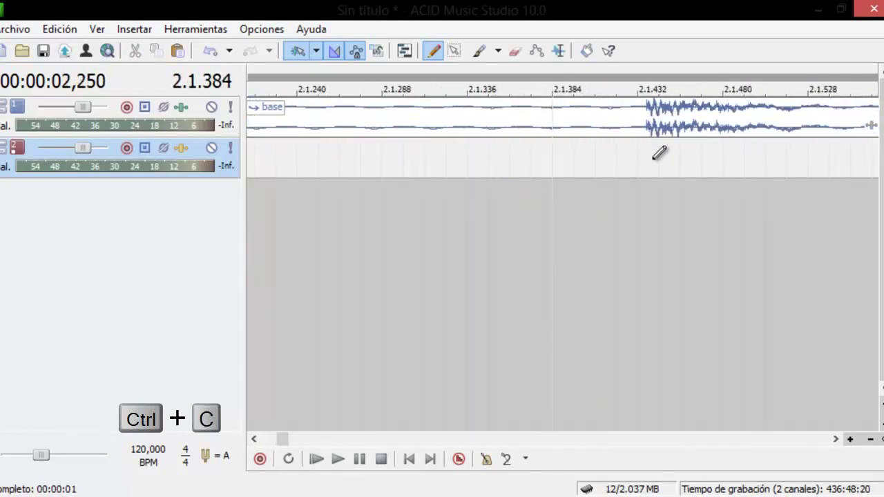
scroll(622, 165, "up", 2)
key("ctrl+v")
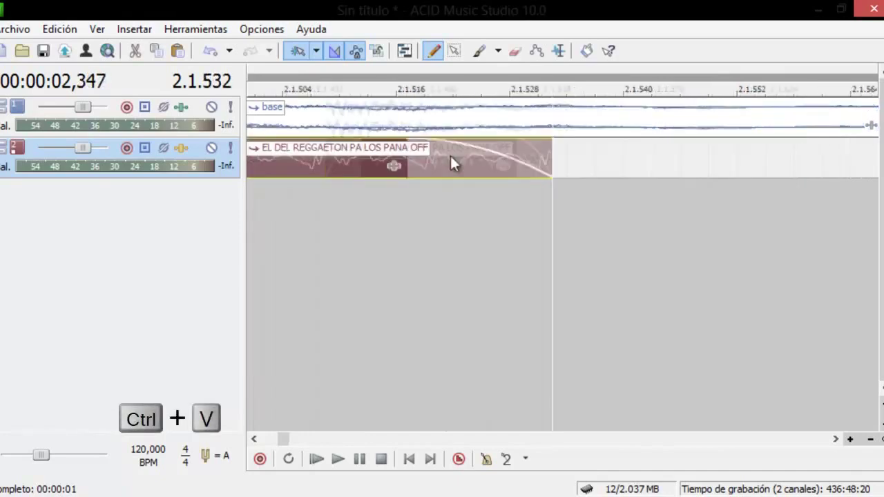
- Paste another vocal slice under the next base hit, at about 2.1.684
scroll(525, 163, "down", 8)
scroll(583, 155, "up", 8)
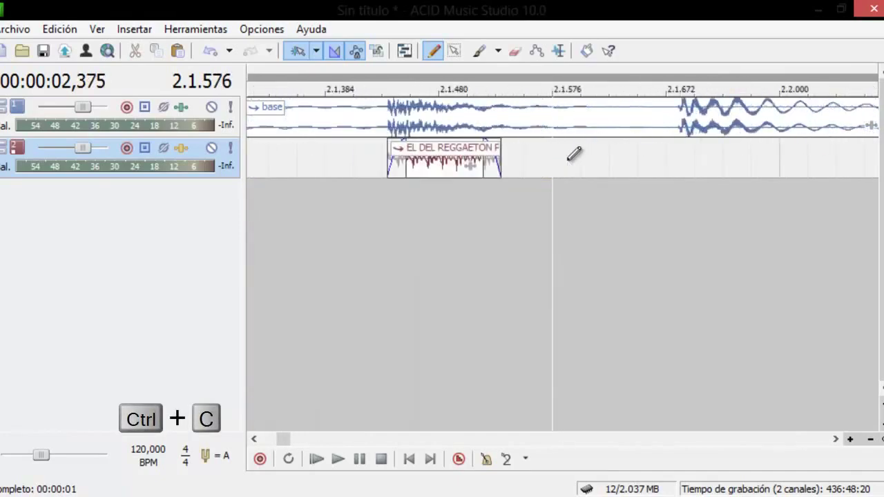
left_click(748, 162)
key("ctrl+v")
- Paste another vocal slice under the base hit at about 2.2.165
scroll(747, 162, "down", 4)
left_click(607, 150)
scroll(607, 151, "up", 5)
left_click(609, 150)
scroll(587, 160, "up", 3)
left_click(466, 153)
scroll(487, 156, "up", 2)
key("ctrl+v")
- Paste another vocal slice at the start of the base hit at about 2.2.404
scroll(562, 165, "down", 5)
scroll(561, 169, "down", 3)
scroll(626, 149, "up", 5)
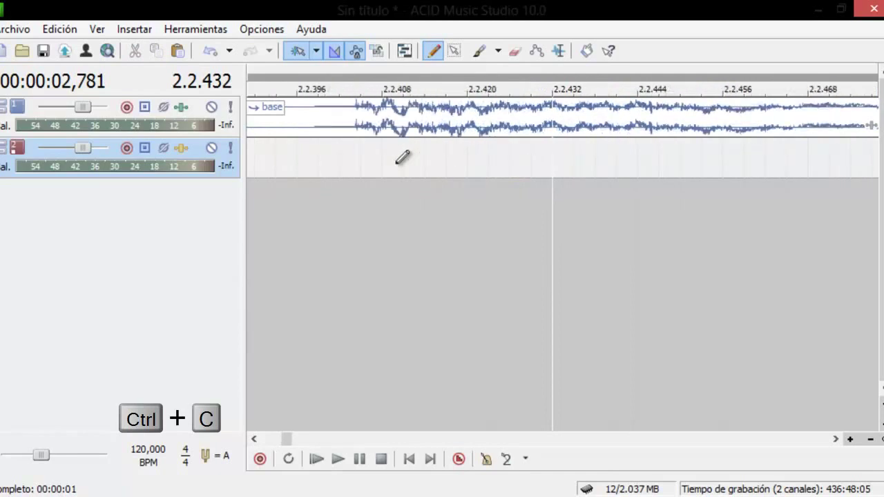
left_click(363, 158)
scroll(380, 154, "up", 2)
key("ctrl+v")
- Copy the vocal slice and paste it under the small base hit at about 2.2.652
scroll(641, 148, "down", 5)
key("ctrl+c")
left_click(651, 146)
scroll(601, 148, "up", 4)
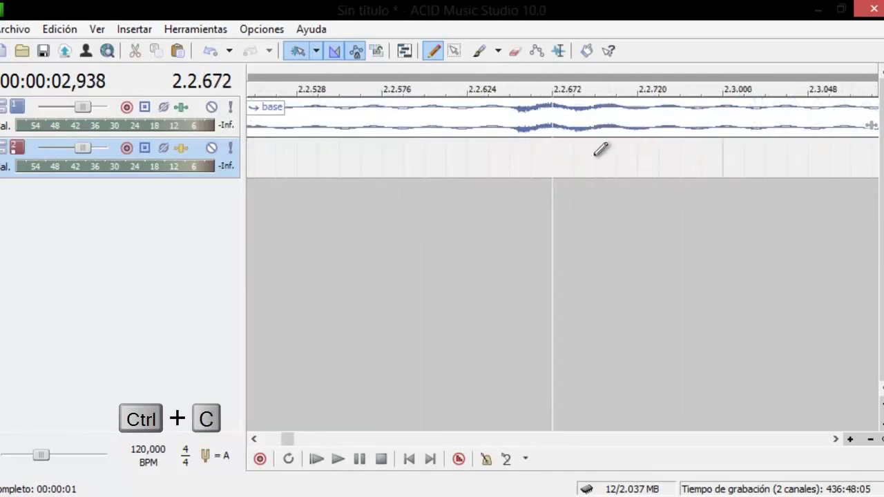
left_click(503, 148)
key("ctrl+v")
- Copy the vocal slice and paste it under the base hit at about 2.3.126
scroll(629, 157, "down", 5)
key("ctrl+c")
left_click(629, 159)
scroll(602, 160, "up", 5)
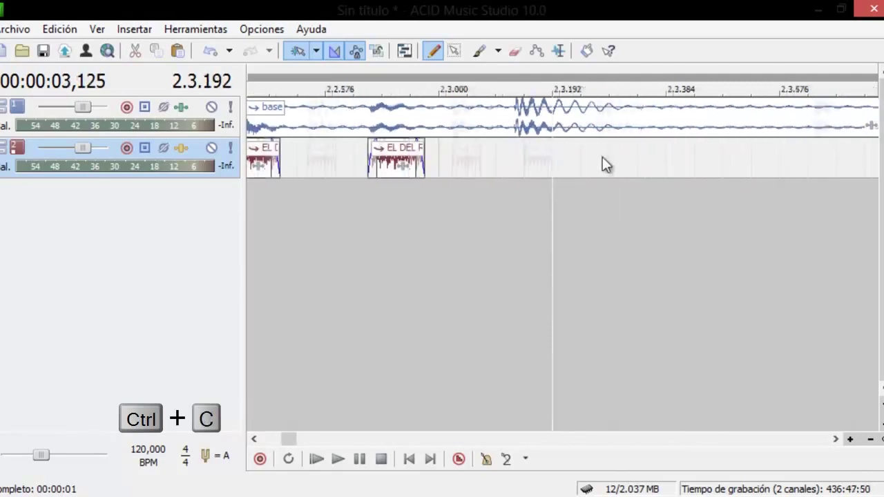
left_click(322, 159)
key("ctrl+v")
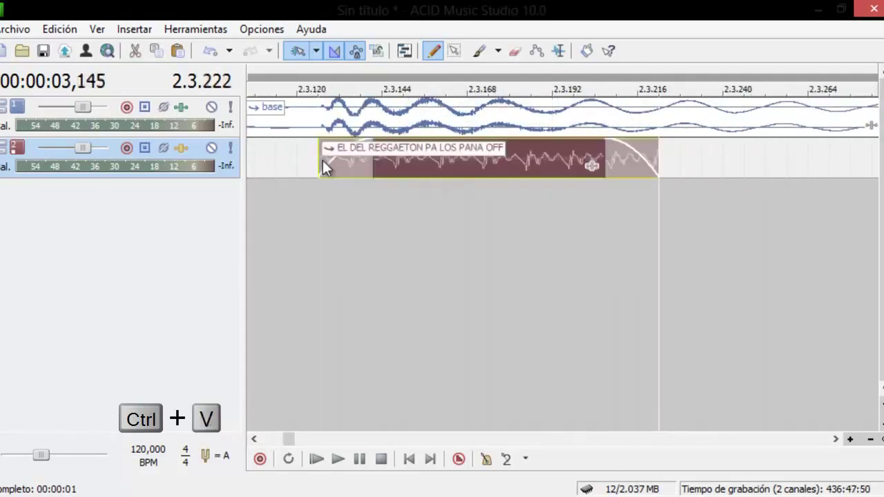
scroll(363, 207, "down", 5)
scroll(570, 161, "up", 2)
scroll(567, 166, "up", 2)
scroll(561, 169, "down", 2)
left_click_drag(553, 164, 701, 169)
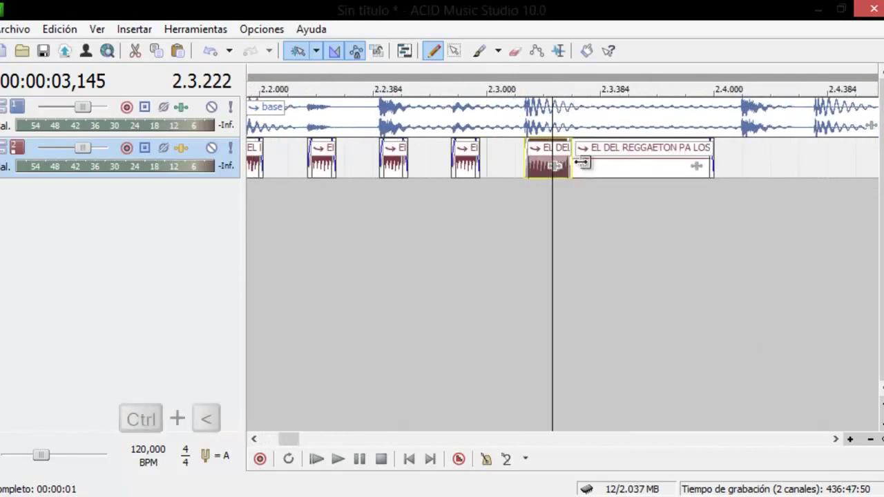
key("ctrl+z")
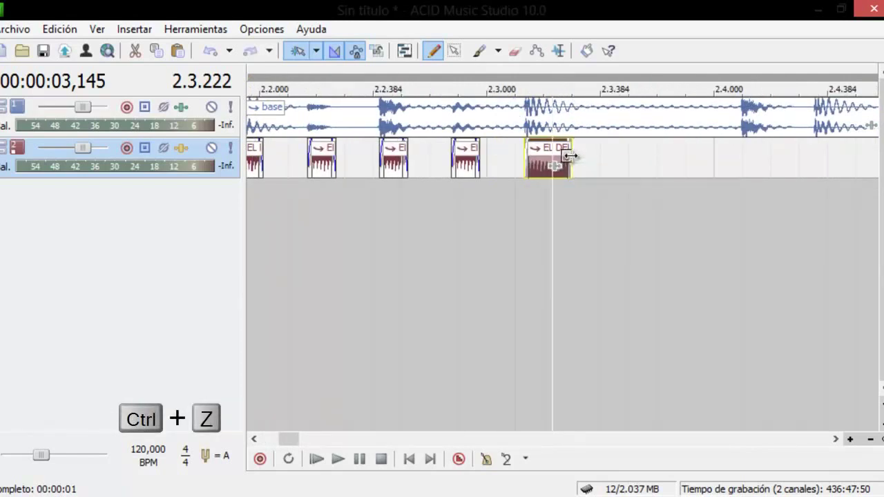
key("ctrl+z")
- Extend the end of the last vocal slice, which starts at 2.3.126, to about 4.2.000 for a longer phrase
left_click_drag(582, 157, 753, 157)
scroll(559, 180, "down", 5)
left_click(421, 233)
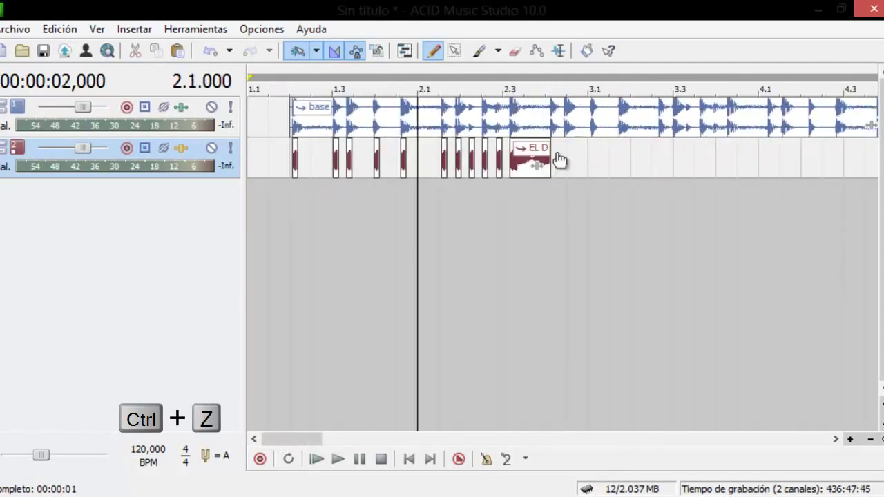
left_click_drag(563, 156, 772, 135)
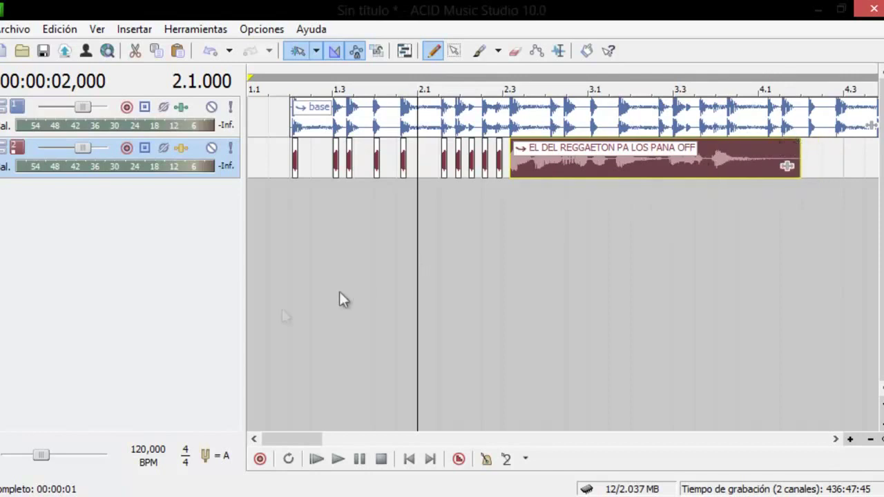
- Play the arrangement from 1.1.384 to hear the slices leading into the long vocal phrase
left_click(272, 314)
key("space")
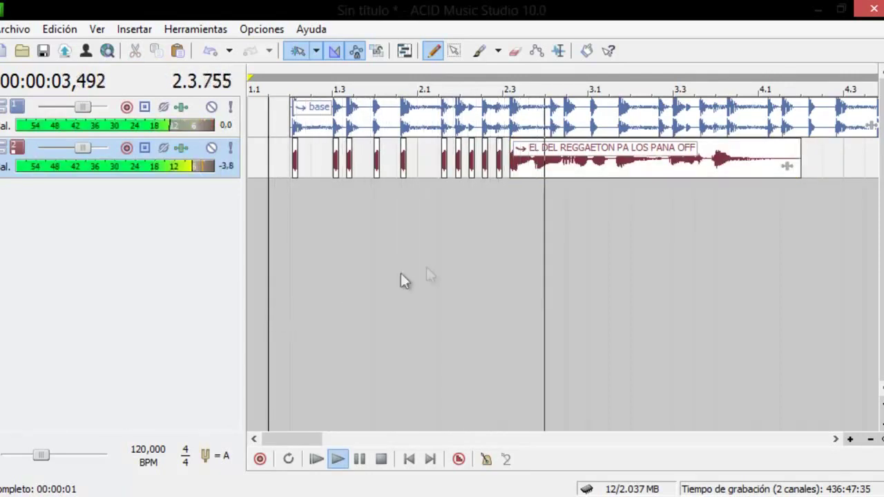
left_click(667, 168)
scroll(666, 167, "up", 5)
key("space")
- Split the long vocal phrase at 3.2.672 and move its second part to start at about 4.1.380
left_click(512, 164)
scroll(511, 163, "up", 2)
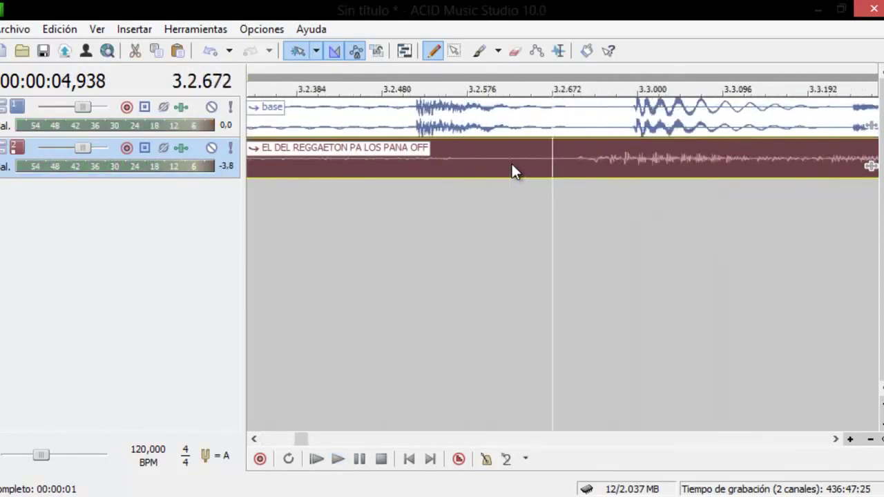
key("s")
scroll(524, 169, "down", 6)
left_click_drag(576, 171, 714, 158)
scroll(468, 190, "down", 2)
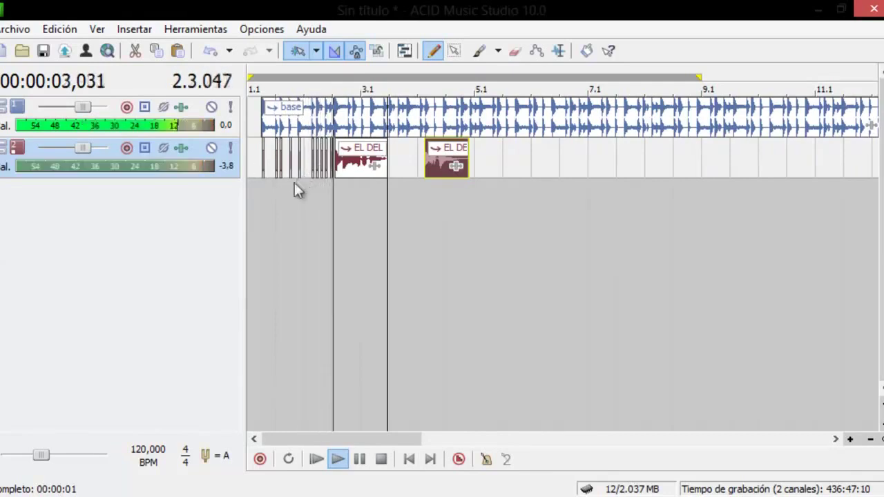
- Stop the playback and copy the vocal slice under the base hit at about 1.3.258
left_click(280, 197)
scroll(277, 193, "up", 2)
scroll(277, 193, "up", 1)
key("space")
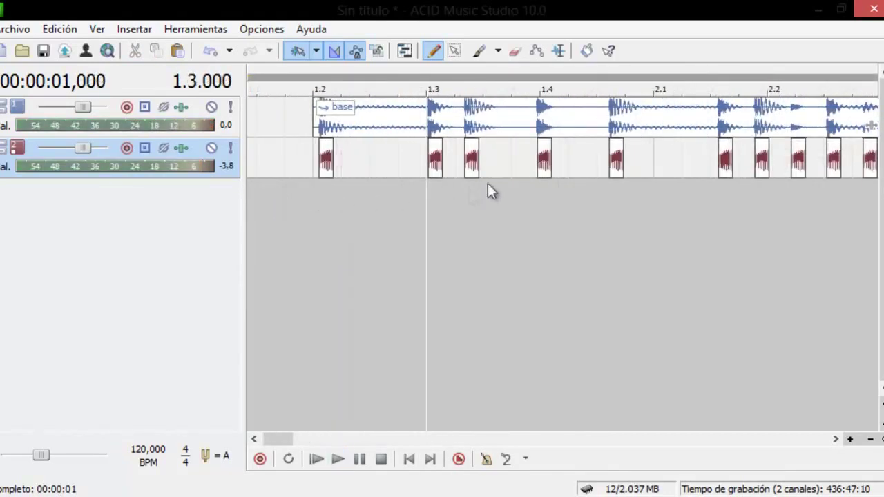
left_click(474, 160)
key("ctrl+c")
- Paste the vocal slice into the gap before the 1.4.000 hit, starting at about 1.3.528
left_click(499, 162)
scroll(499, 162, "up", 2)
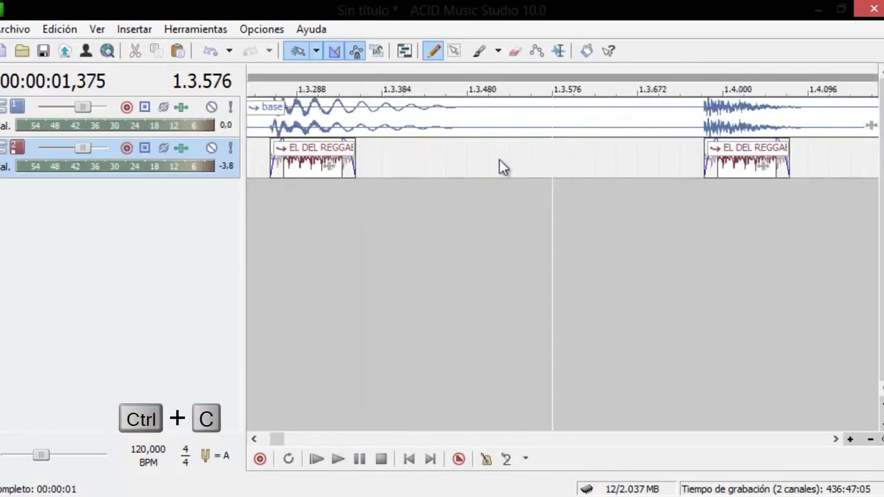
left_click(471, 159)
key("ctrl+v")
key("ctrl+x")
left_click(511, 164)
key("ctrl+v")
scroll(511, 164, "down", 2)
scroll(515, 162, "up", 1)
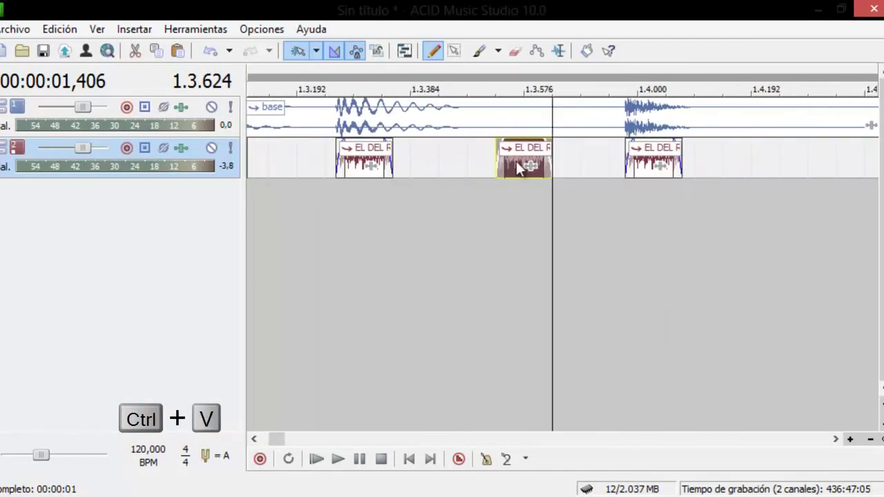
- Move the new slice earlier to about 1.3.504, midway between its neighbouring slices
scroll(506, 164, "up", 2)
left_click_drag(464, 159, 422, 154)
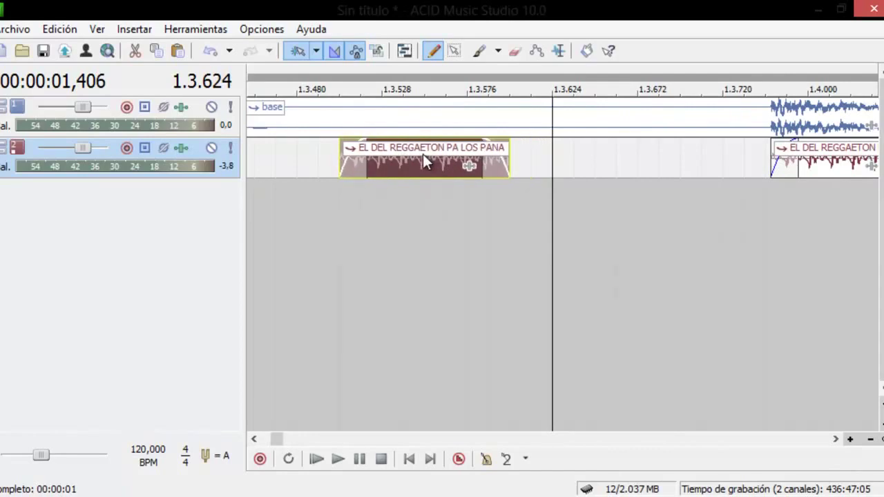
scroll(428, 211, "down", 3)
scroll(447, 218, "down", 1)
- Place another vocal slice in the gap before the 1.4.469 hit, starting at about 1.4.216
scroll(559, 178, "down", 2)
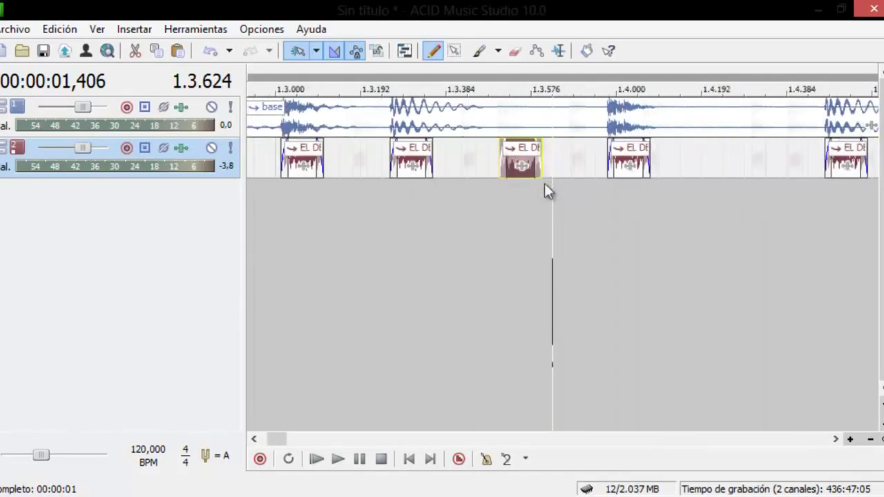
scroll(619, 145, "up", 3)
key("ctrl+v")
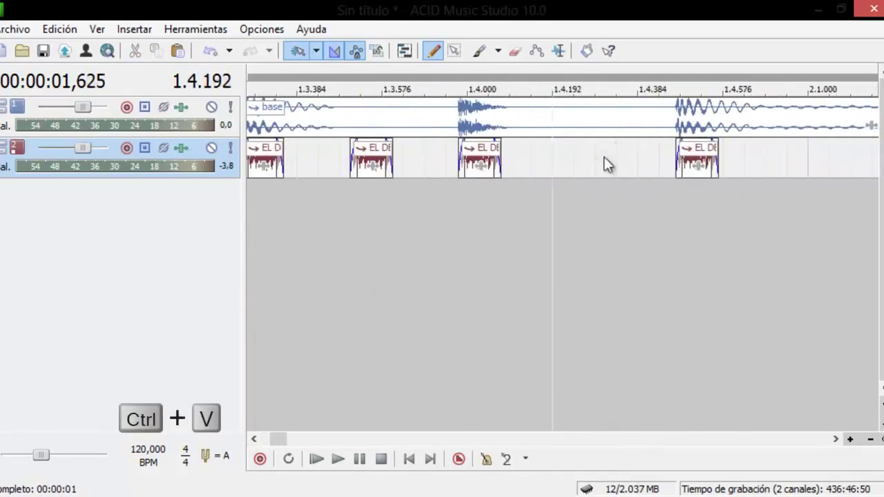
scroll(604, 156, "up", 2)
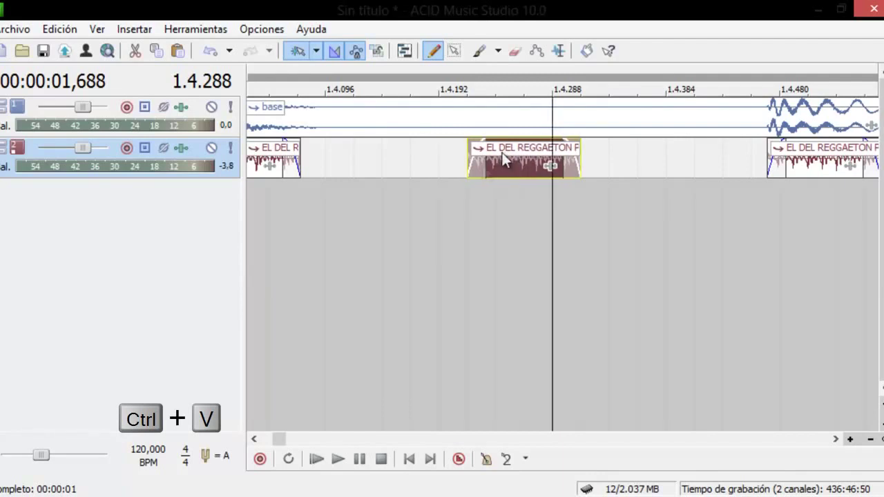
- Play the arrangement twice from 1.1.384 to check the rhythm with the added slices
scroll(450, 204, "down", 3)
left_click(332, 293)
left_click(271, 301)
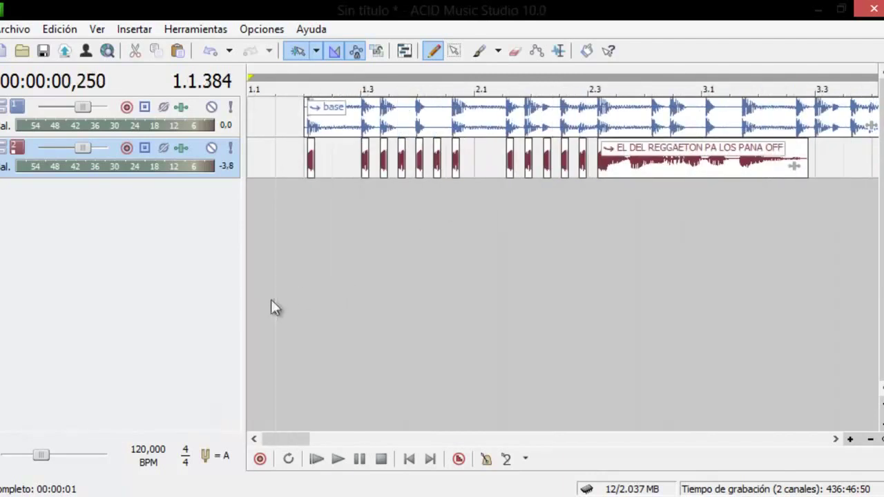
key("space")
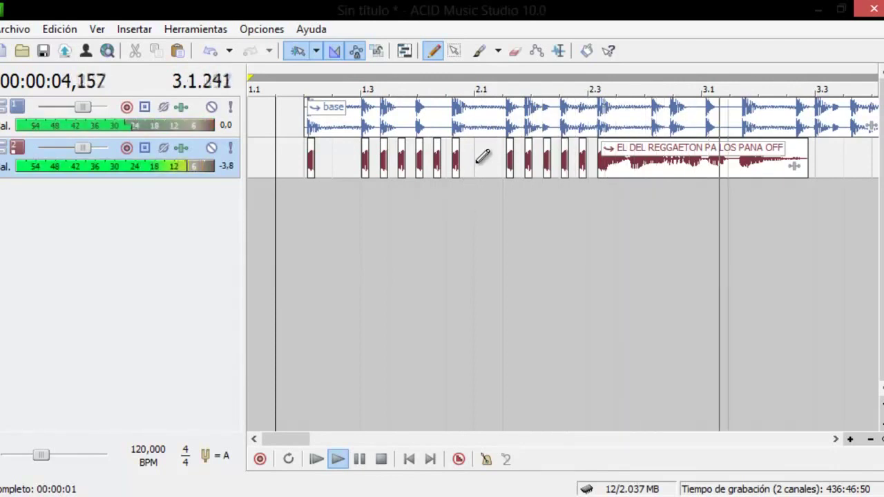
key("space")
key("space")
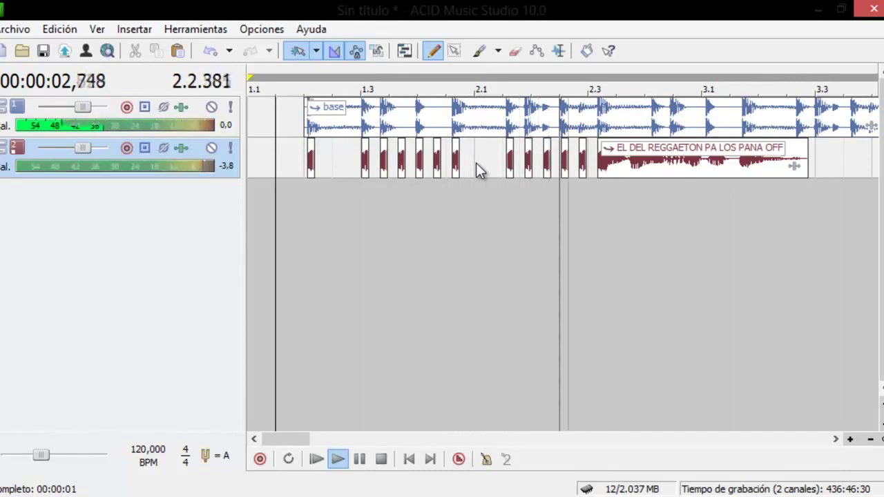
key("space")
- Paste a vocal slice in the gap after the 1.4.469 slice, starting at about 1.4.696
left_click(476, 163)
scroll(475, 163, "up", 3)
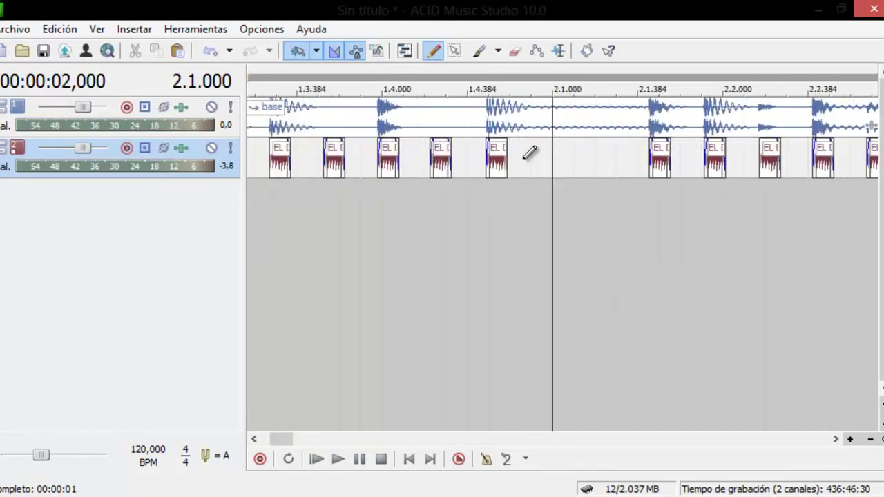
scroll(567, 153, "up", 5)
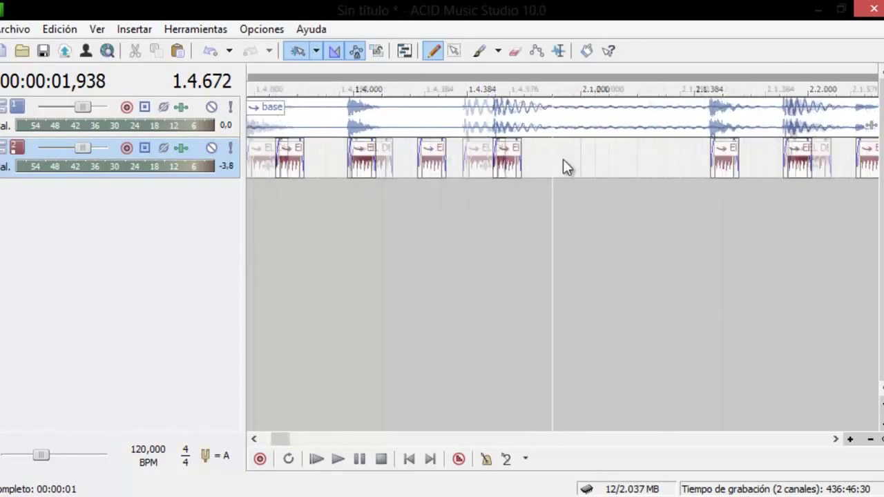
key("ctrl+v")
scroll(598, 155, "down", 3)
- Copy the vocal slice and place the copy before the 2.1.436 hit, starting at about 2.1.192
key("ctrl+c")
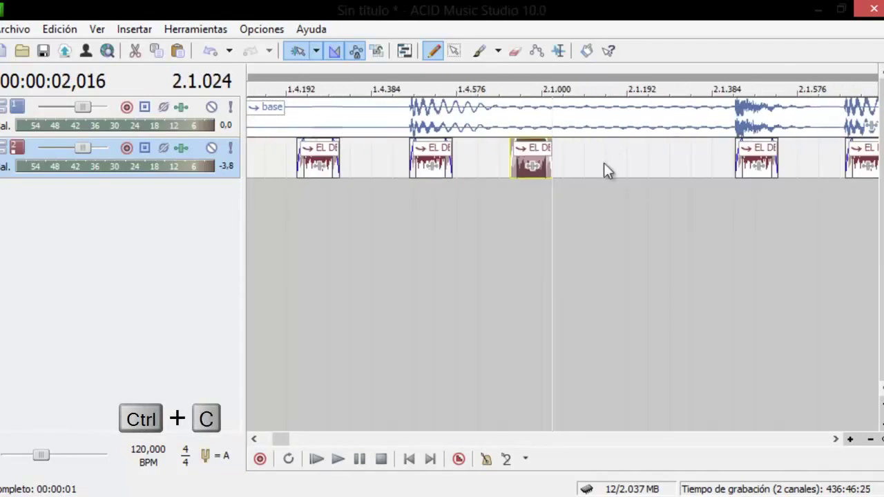
scroll(603, 163, "down", 1)
left_click(602, 163)
scroll(595, 165, "up", 1)
scroll(595, 164, "up", 2)
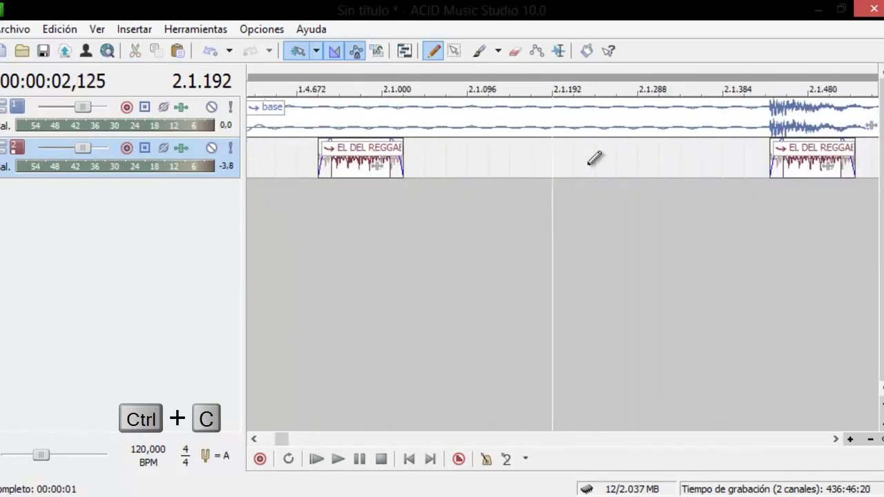
left_click(510, 154)
key("ctrl+v")
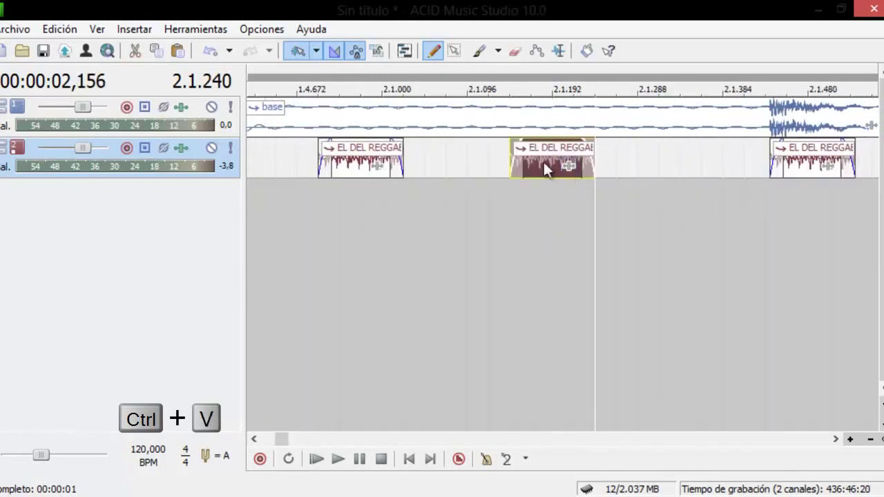
left_click_drag(552, 165, 596, 165)
- Play the arrangement from 1.2.000 to hear the filled-in stutter sequence
scroll(524, 185, "down", 6)
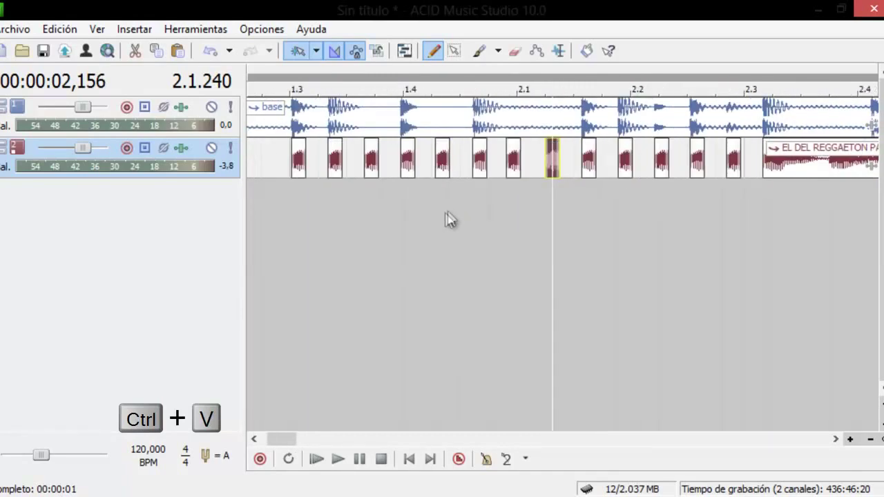
left_click(335, 290)
left_click(297, 301)
key("space")
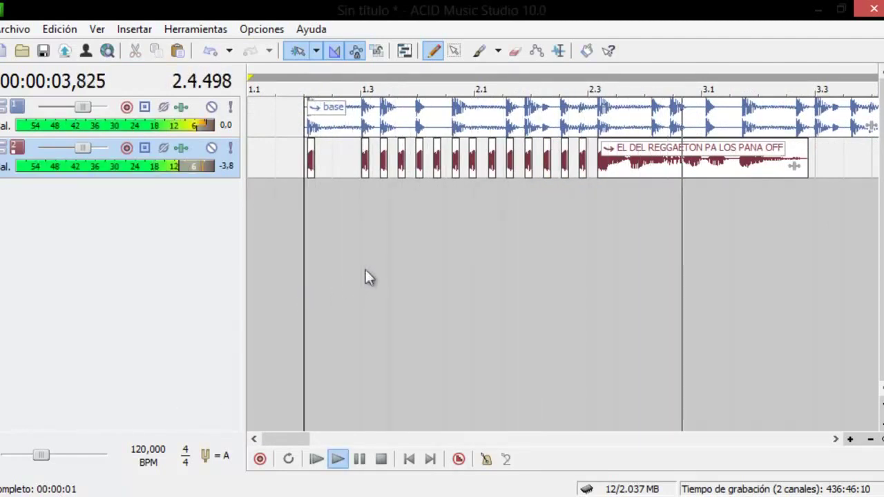
scroll(631, 197, "down", 1)
key("space")
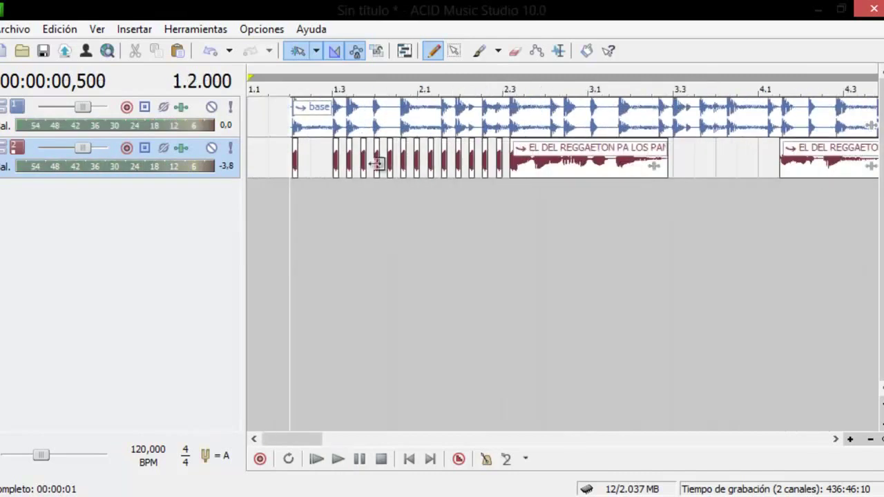
- Copy the long vocal phrase, paste it under the base hit at about 3.3.485, and move the leftover voice part to 5.1.000
left_click(552, 173)
key("ctrl+c")
left_click(686, 165)
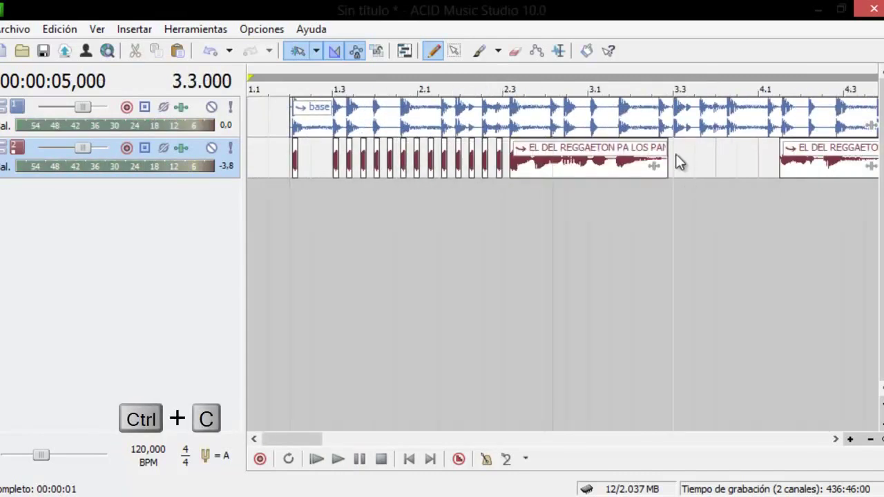
scroll(680, 160, "up", 6)
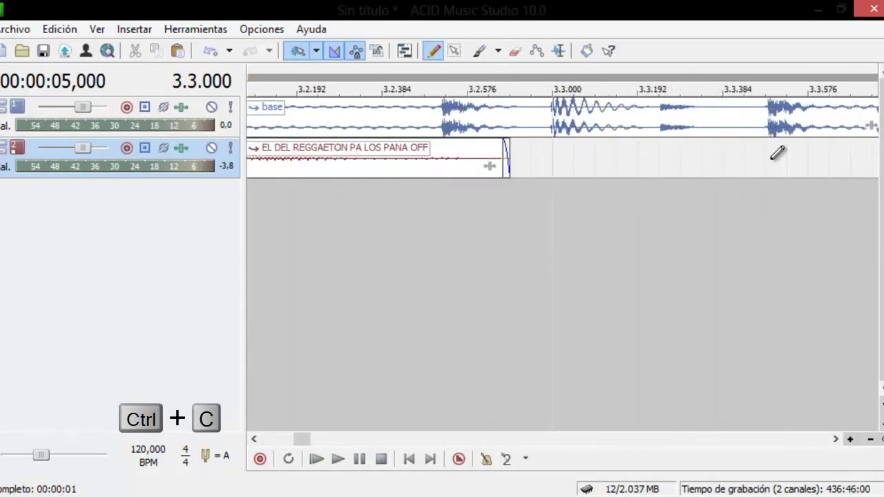
key("ctrl+v")
scroll(553, 173, "down", 6)
left_click_drag(582, 171, 729, 166)
- Listen to the transition from 2.4.384 and move the pasted phrase to start at 4.1.000
left_click(268, 252)
key("space")
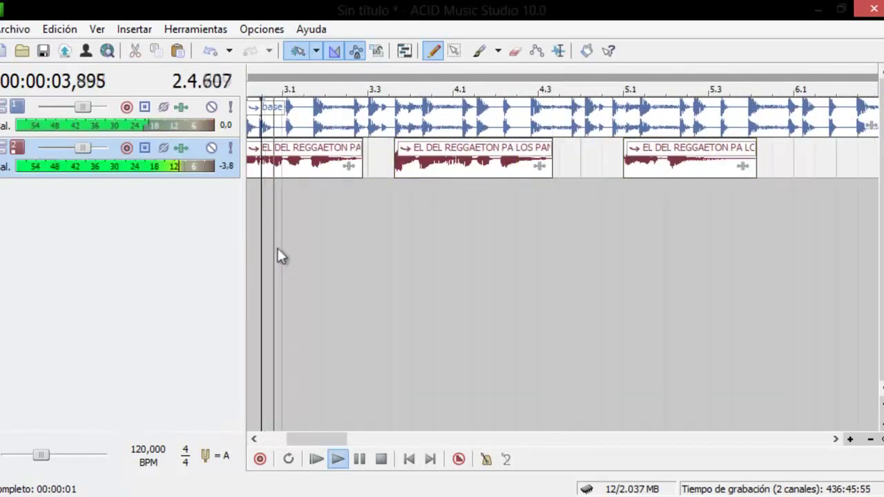
left_click(406, 153)
scroll(406, 154, "up", 2)
scroll(406, 154, "down", 3)
key("space")
left_click_drag(562, 171, 599, 169)
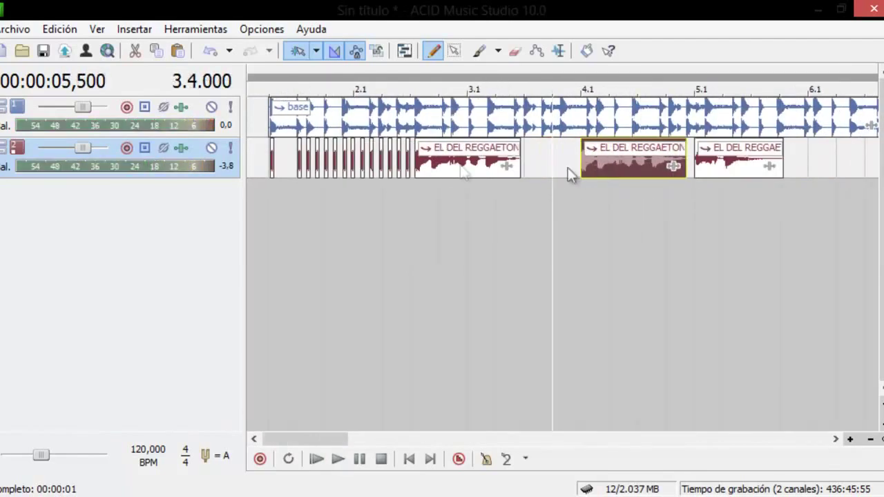
- Copy the short vocal slice and paste it under the base hit at about 3.3.000, after the first long phrase
left_click(394, 202)
scroll(400, 197, "up", 4)
left_click(544, 161)
key("ctrl+c")
scroll(544, 161, "down", 5)
left_click(697, 159)
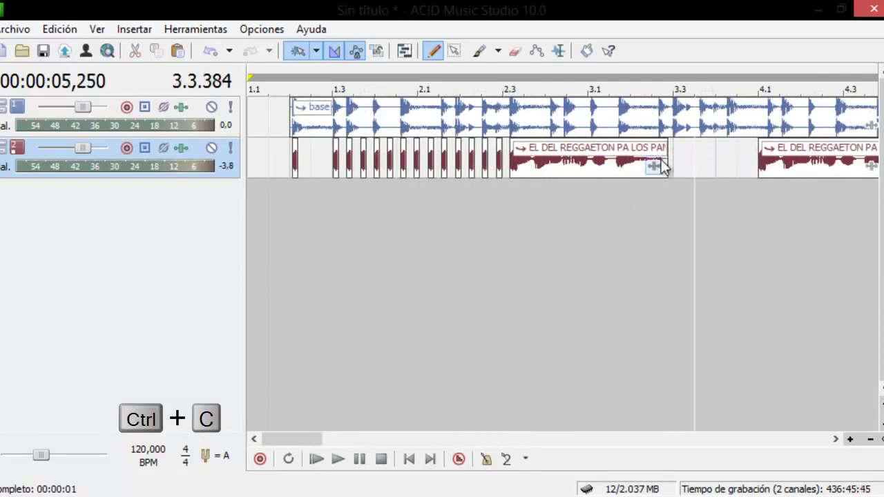
scroll(569, 153, "up", 4)
scroll(546, 163, "up", 6)
key("ctrl+v")
- Paste two more copies of the vocal slice at about 3.3.240 and 3.3.120
key("ctrl+c")
scroll(613, 152, "down", 2)
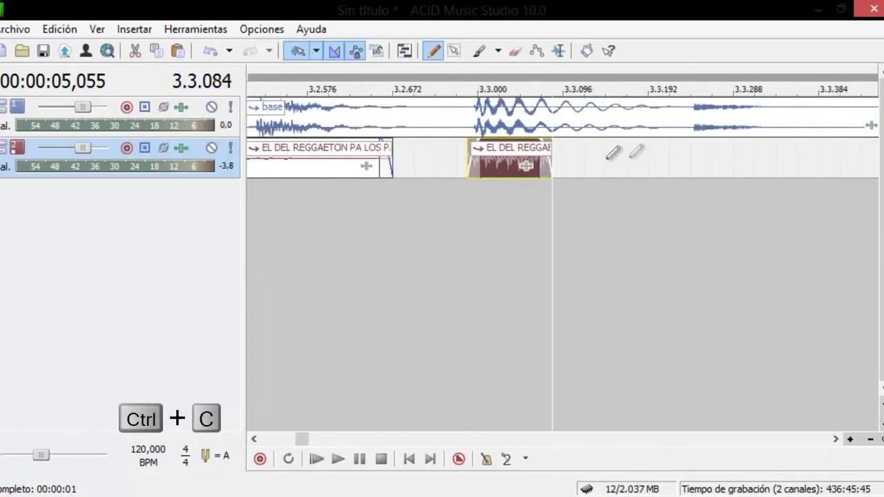
left_click(693, 147)
key("ctrl+v")
left_click(585, 161)
key("ctrl+v")
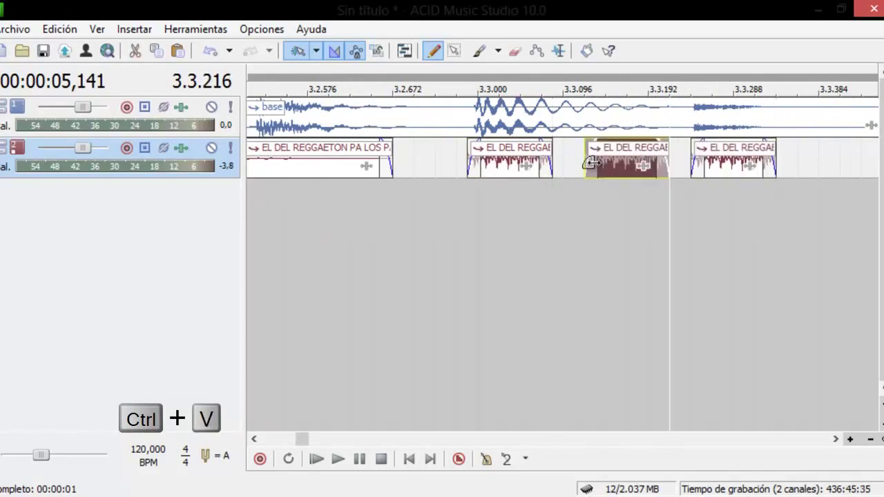
- Play the arrangement from 3.1.576 to hear the new slices after the long phrase
scroll(595, 162, "up", 1)
scroll(527, 172, "down", 2)
left_click(410, 241)
key("space")
scroll(529, 253, "down", 2)
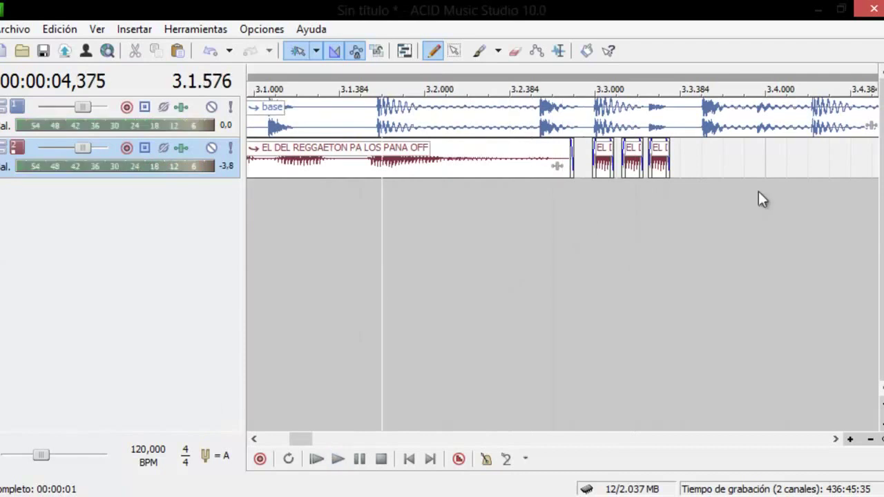
- Cut the middle of the three new slices and paste it under the base hit at about 3.3.480
left_click(631, 165)
key("ctrl+x")
left_click(706, 158)
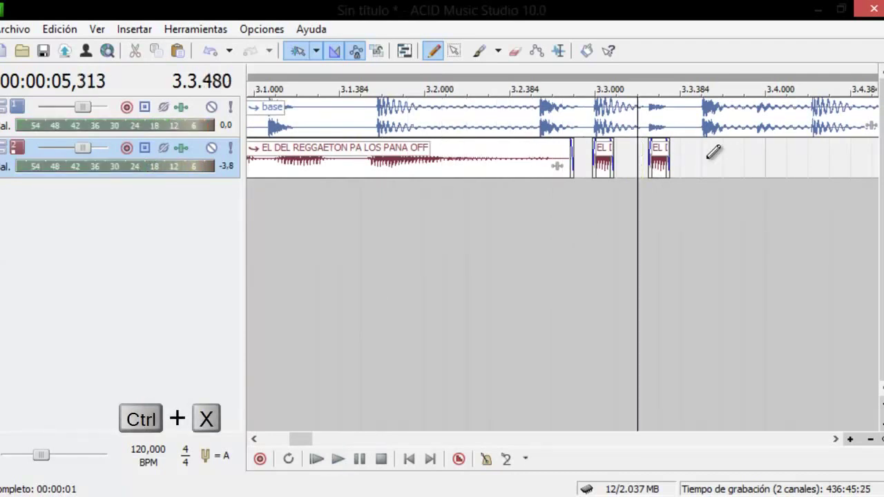
scroll(706, 158, "up", 2)
key("ctrl+v")
- Play from 3.2.000 and move the second long phrase to start under the base hit at about 3.4.192
scroll(707, 158, "down", 3)
left_click(359, 286)
key("space")
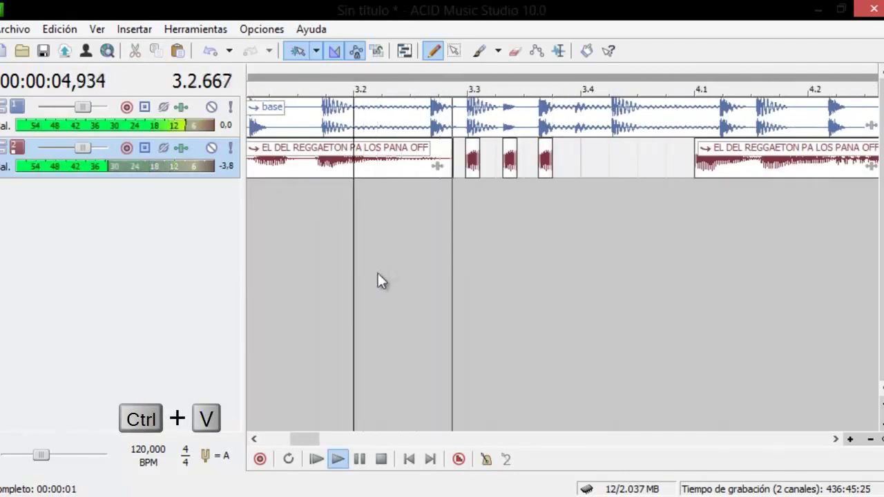
left_click_drag(739, 167, 647, 165)
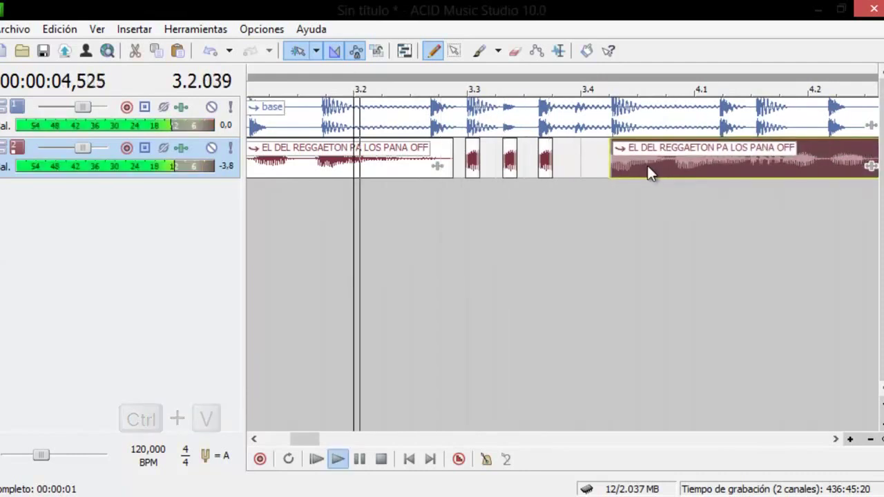
- Stop playback and paste another vocal slice at about 3.3.720, before the second long phrase
left_click(586, 170)
scroll(585, 170, "up", 4)
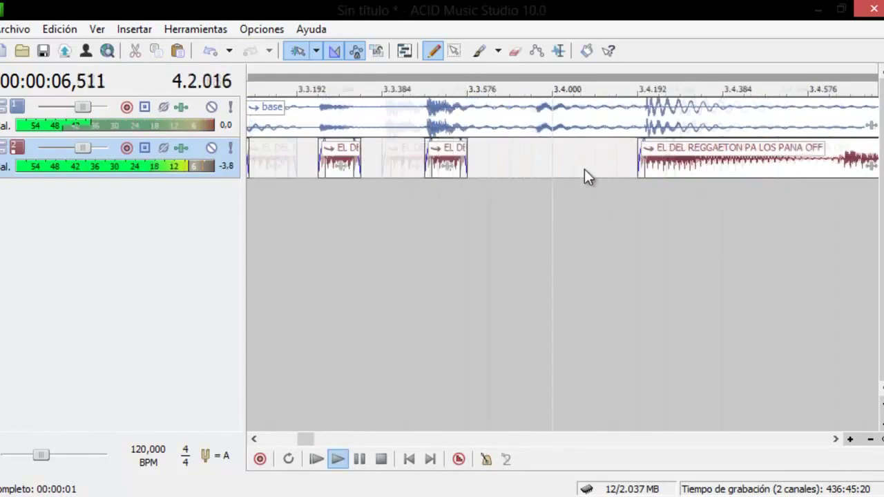
key("space")
left_click(524, 158)
scroll(525, 164, "down", 5)
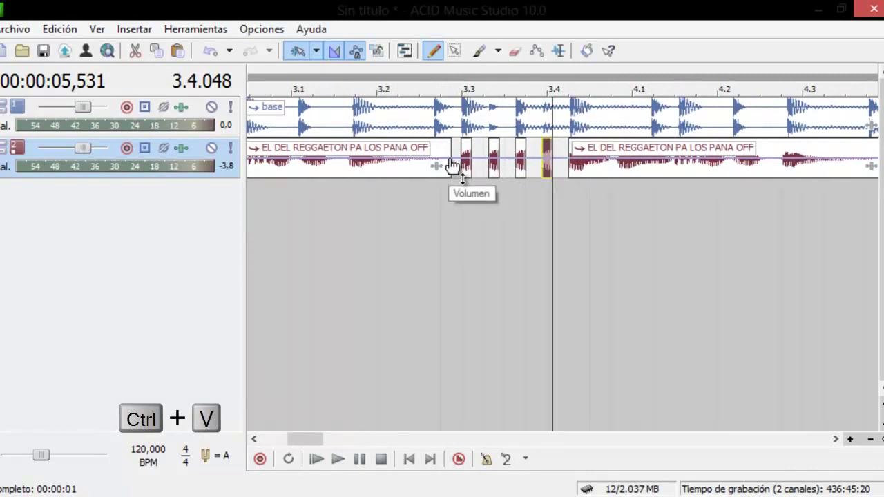
- Lower the voice track's volume envelope to -6.0 dB from 3.2.672 to the end of the second long phrase
scroll(638, 181, "down", 2)
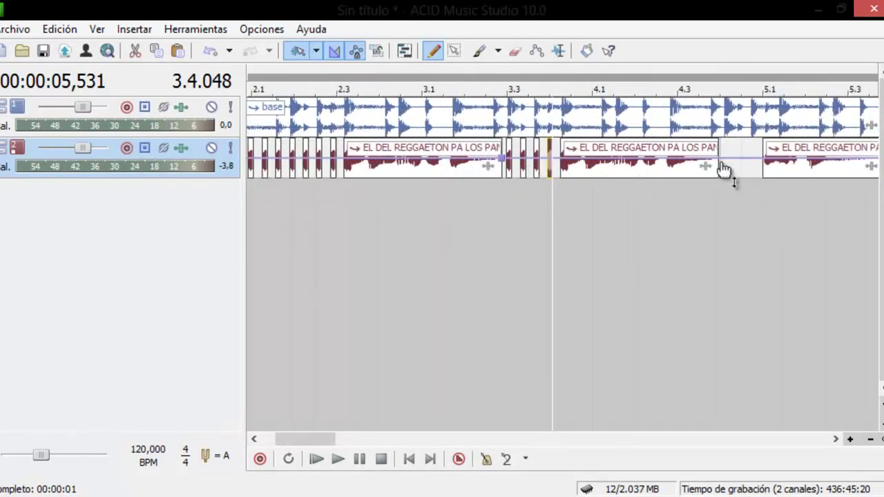
left_click_drag(721, 159, 721, 172)
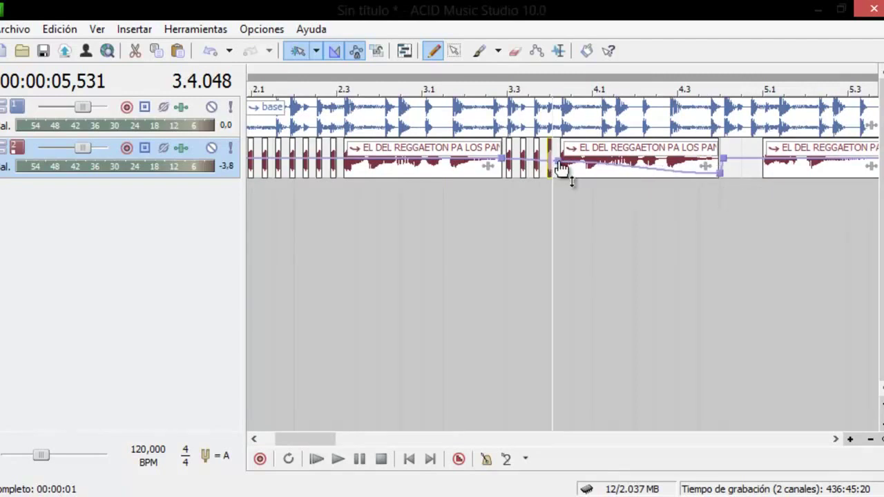
left_click_drag(561, 169, 492, 174)
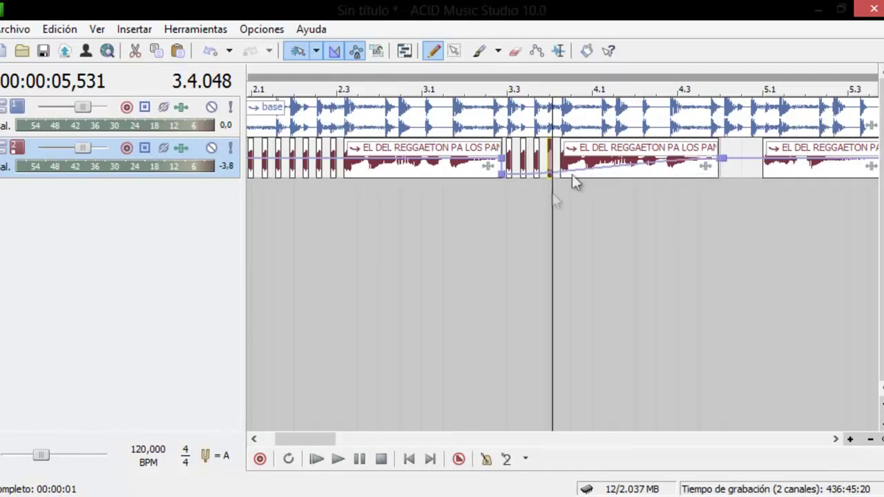
double_click(502, 176)
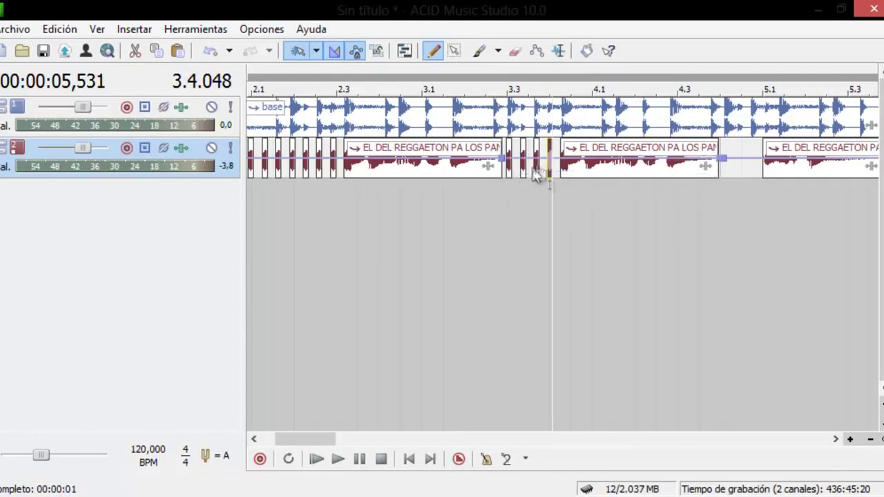
left_click_drag(550, 160, 553, 169)
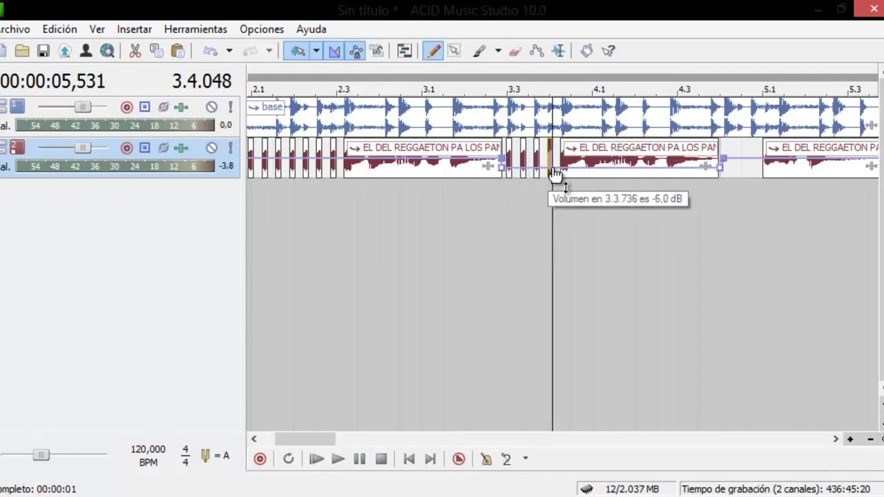
- Play the arrangement from 3.1.000 to hear the section with the lowered voice volume
left_click(421, 225)
key("space")
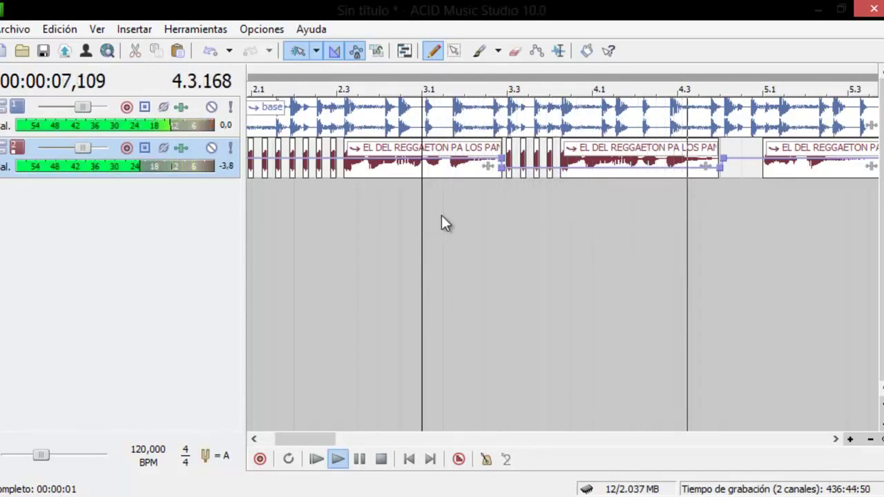
key("space")
scroll(441, 215, "down", 3)
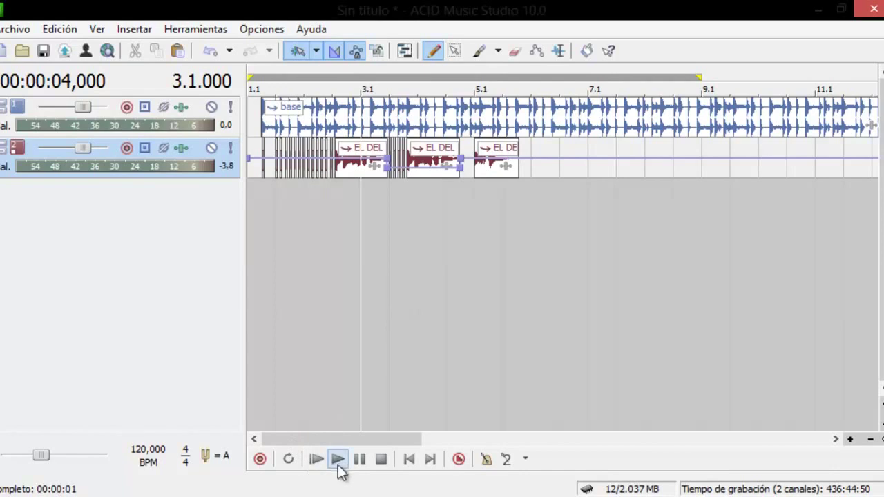
left_click(316, 459)
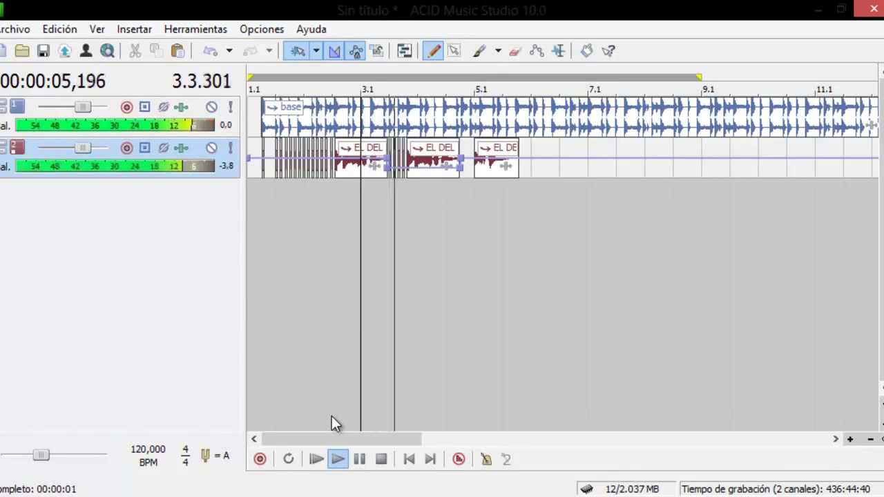
key("space")
- Lower the volume point at 3.2.672 to -Inf. dB for a fade-in over the four slices and play from 2.4.000
left_click(411, 230)
scroll(411, 230, "up", 2)
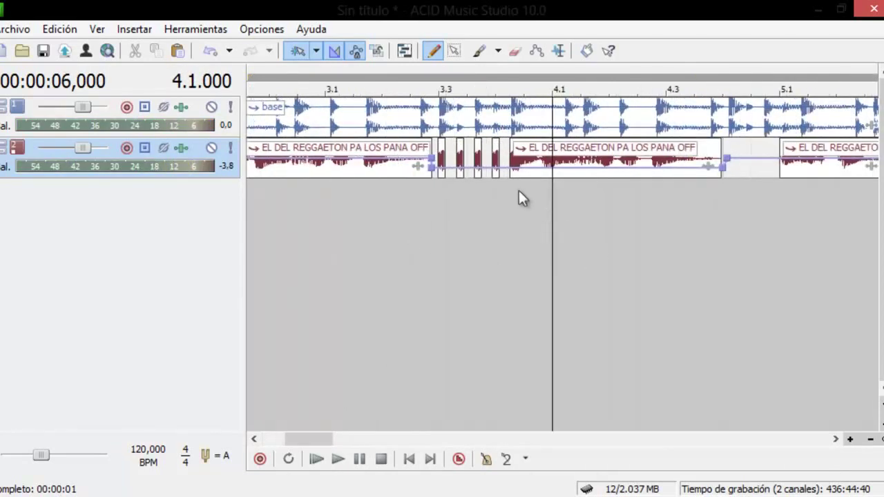
left_click_drag(431, 173, 414, 188)
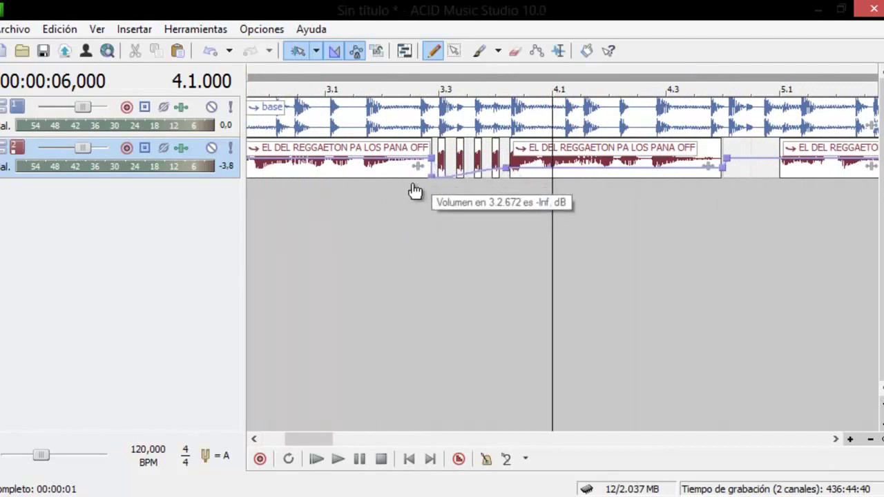
left_click(270, 259)
key("space")
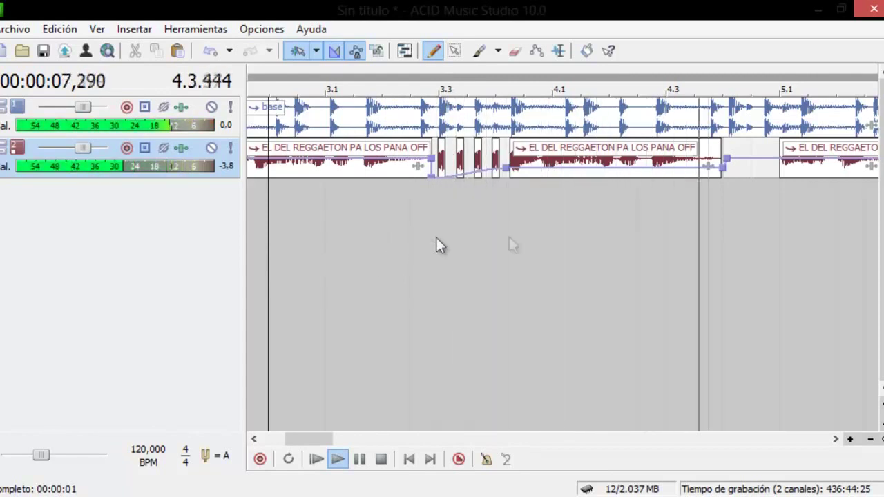
key("space")
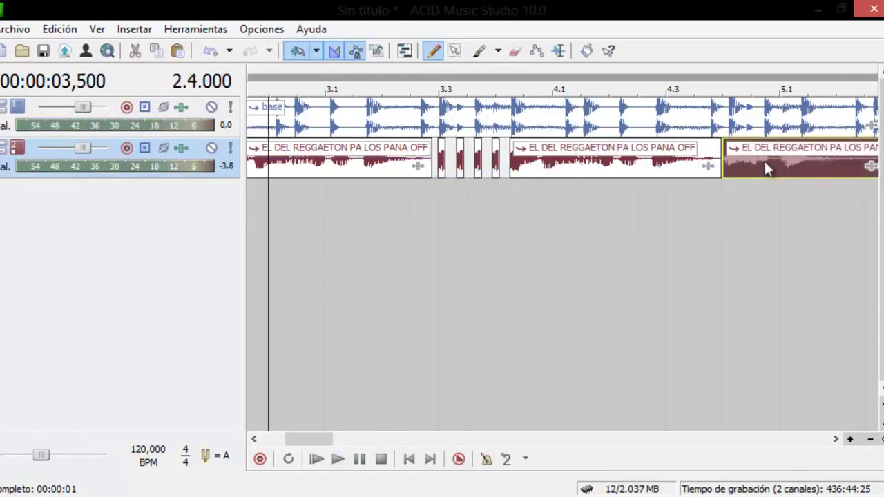
- Move the leftover voice part to start at about 4.4.012, lining its voice onset up with the base hit
left_click(737, 211)
scroll(737, 211, "up", 4)
left_click(659, 166)
scroll(660, 166, "up", 1)
scroll(657, 162, "up", 2)
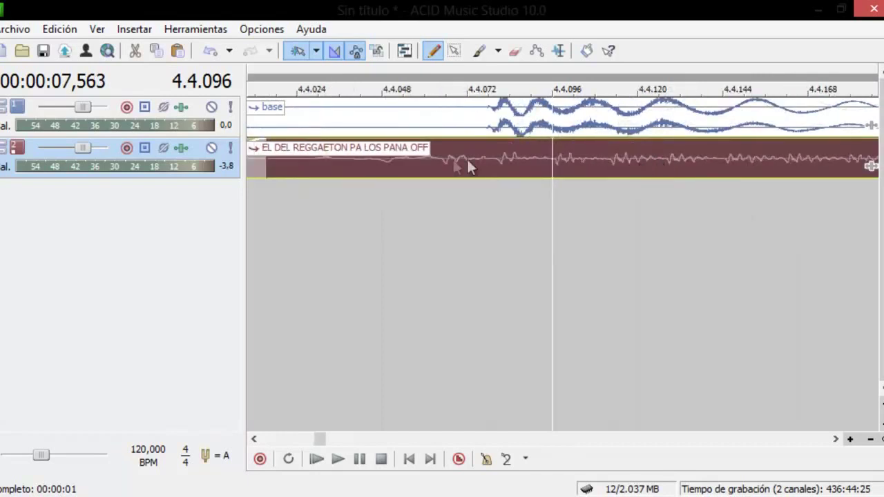
left_click(453, 160)
left_click_drag(435, 165, 469, 167)
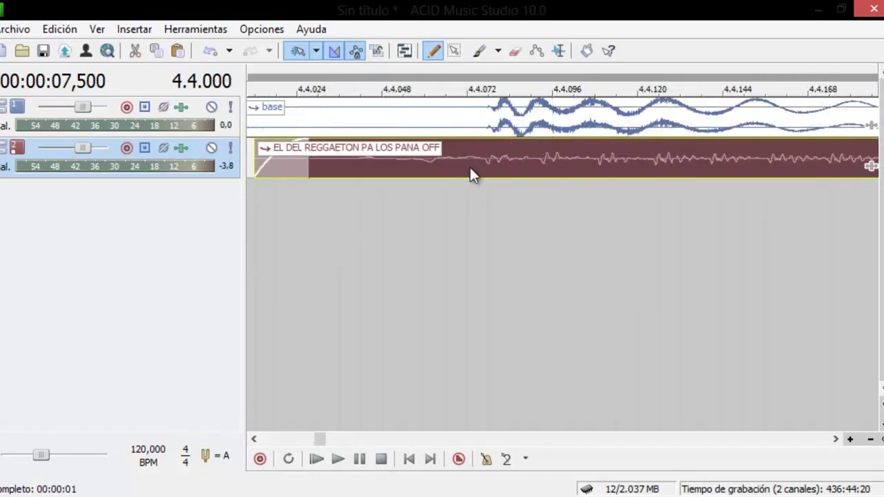
- Split the leftover voice part at 4.4.078 and again at 4.4.192 to isolate a new short slice
left_click(488, 177)
key("s")
scroll(555, 182, "down", 5)
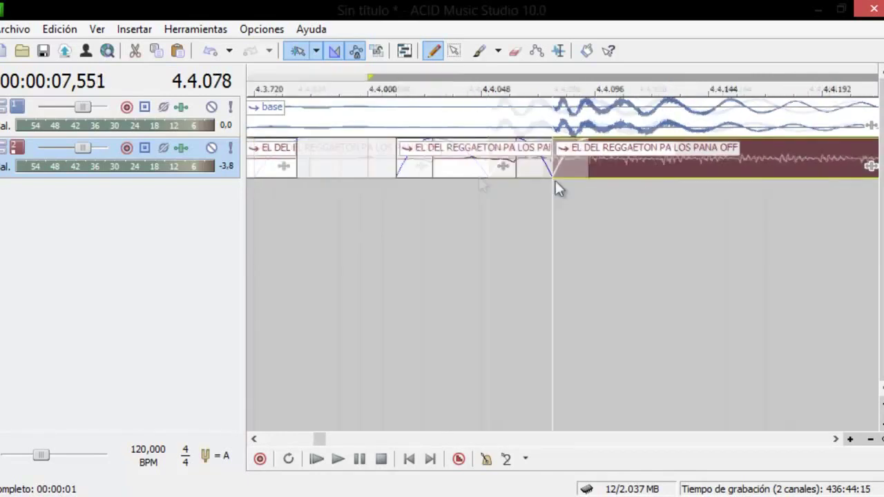
left_click(597, 158)
scroll(597, 160, "up", 2)
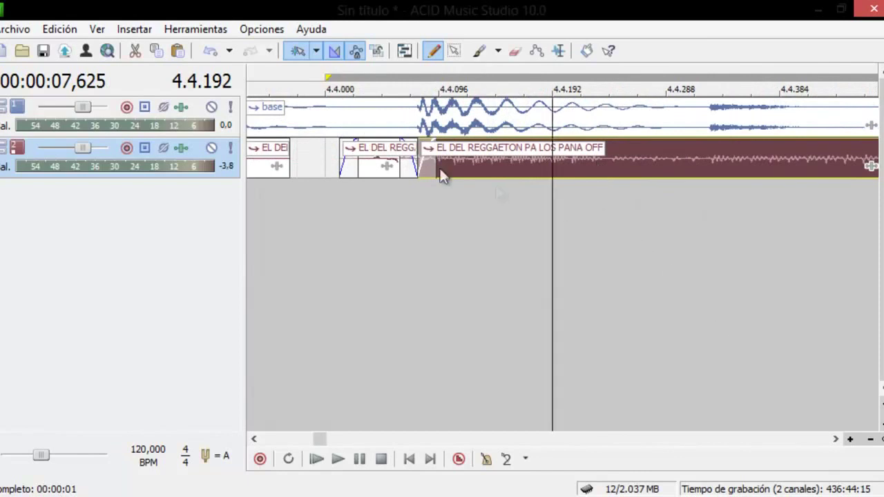
key("s")
- Cut away the piece before 4.4.078 and the remainder after 4.4.192, keeping only the new slice
left_click(388, 165)
key("ctrl+x")
left_click(649, 166)
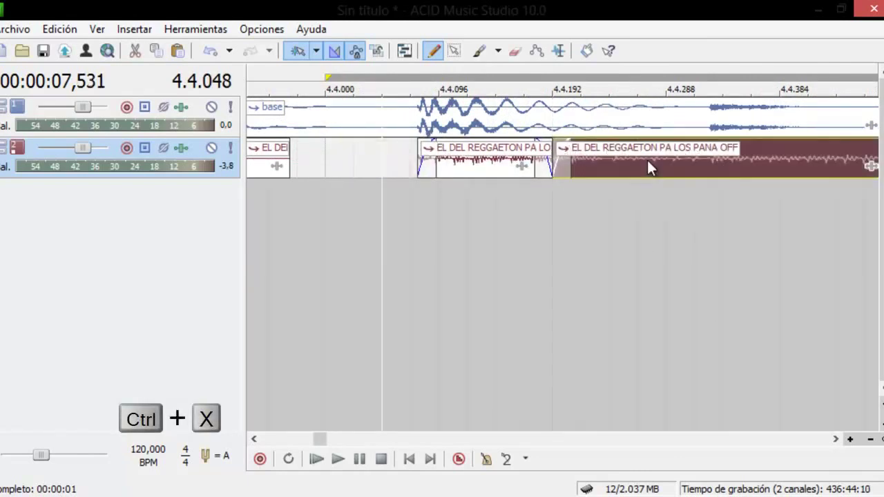
key("ctrl+x")
scroll(467, 170, "down", 2)
scroll(468, 171, "down", 1)
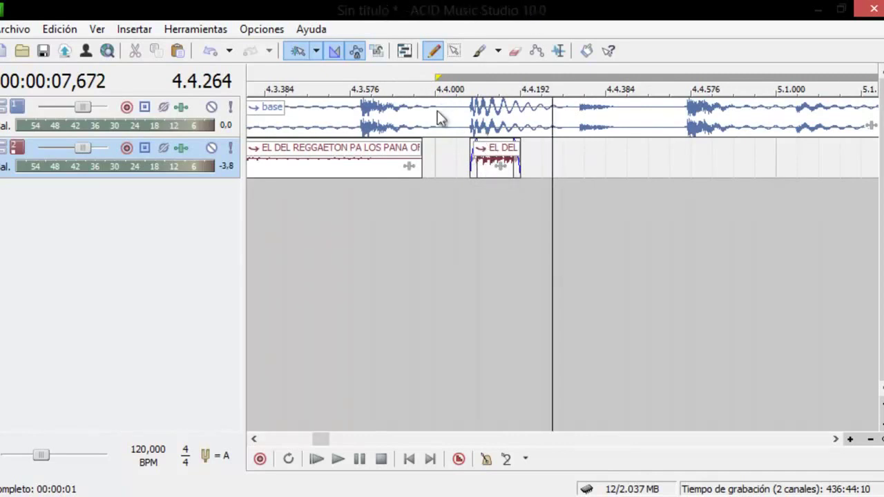
- Copy the new slice and paste it under the base hits at about 4.4.324 and 4.4.564
left_click(472, 150)
key("ctrl+c")
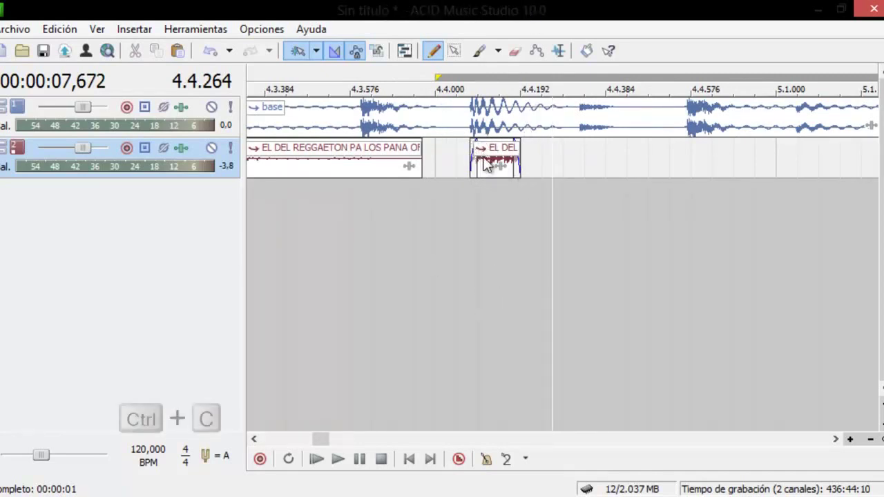
left_click(584, 151)
scroll(719, 216, "up", 4)
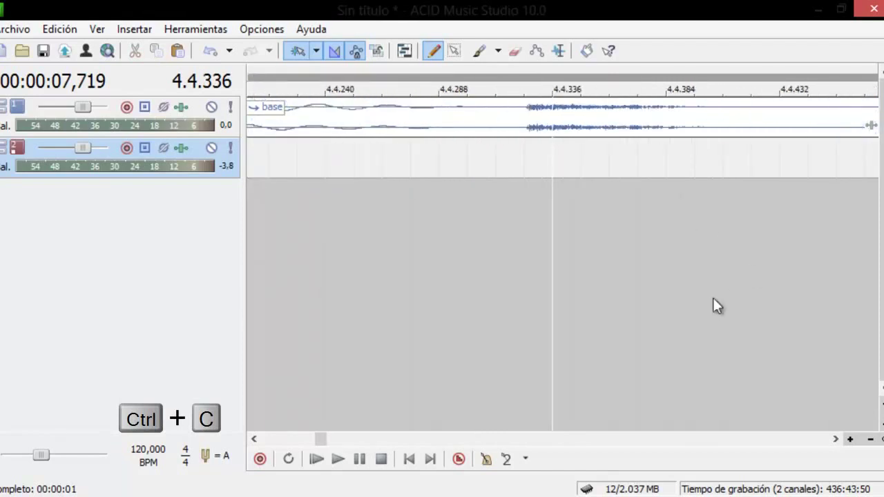
key("ctrl+v")
scroll(577, 155, "down", 4)
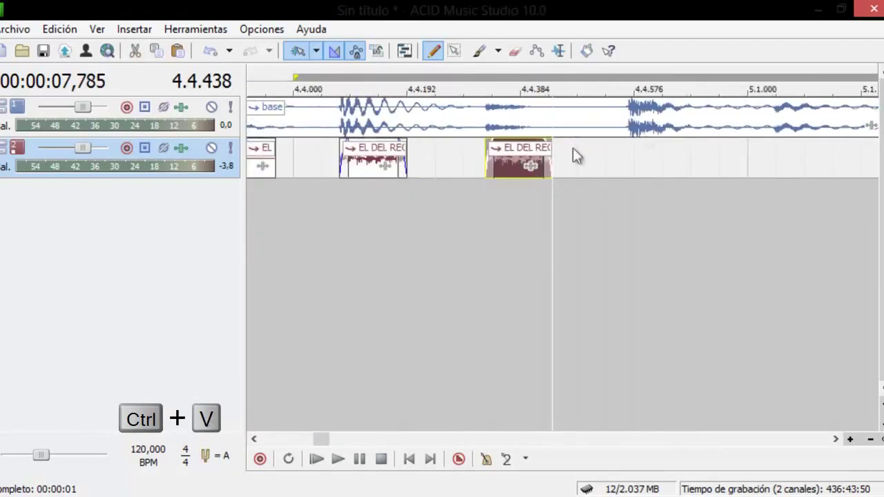
left_click(635, 148)
scroll(543, 166, "up", 4)
key("ctrl+v")
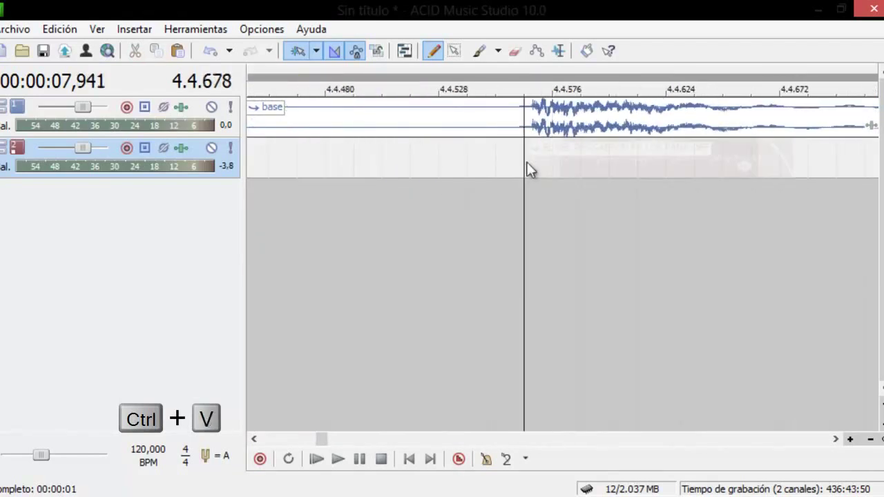
- Shorten the last pasted slice so it ends at about 4.4.660, keeping its start at about 4.4.564
scroll(538, 169, "down", 4)
left_click_drag(550, 157, 545, 157)
left_click_drag(544, 157, 535, 157)
double_click(535, 157)
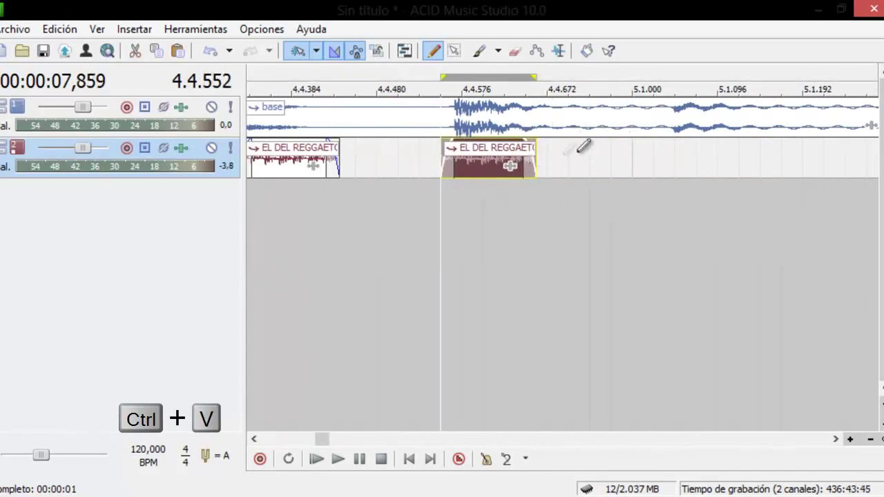
key("ctrl+z")
scroll(514, 158, "up", 3)
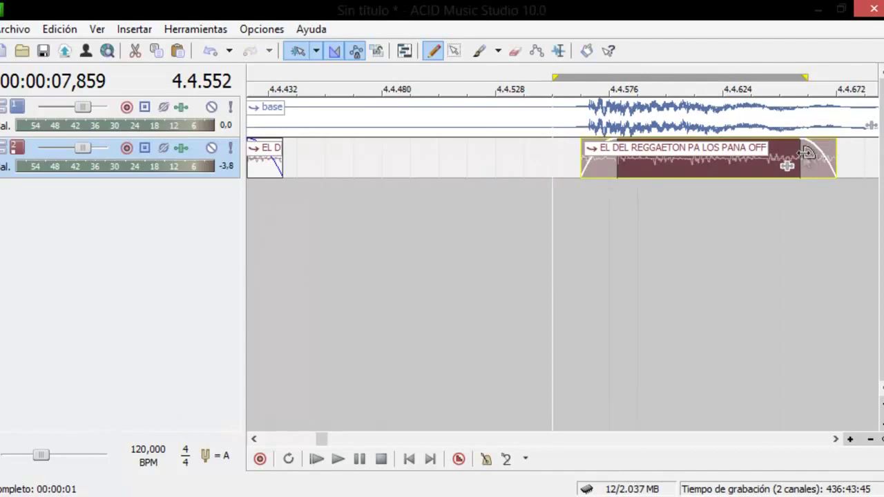
left_click_drag(833, 154, 805, 154)
- Copy the shortened voice slice and paste it under the base hits at about 5.1.048 and 5.1.288
key("ctrl+c")
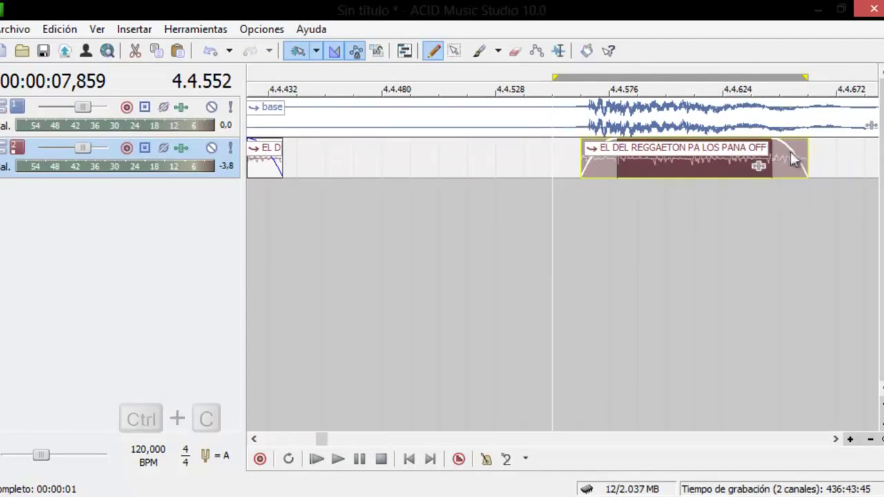
scroll(773, 152, "down", 4)
left_click(674, 159)
scroll(656, 158, "up", 4)
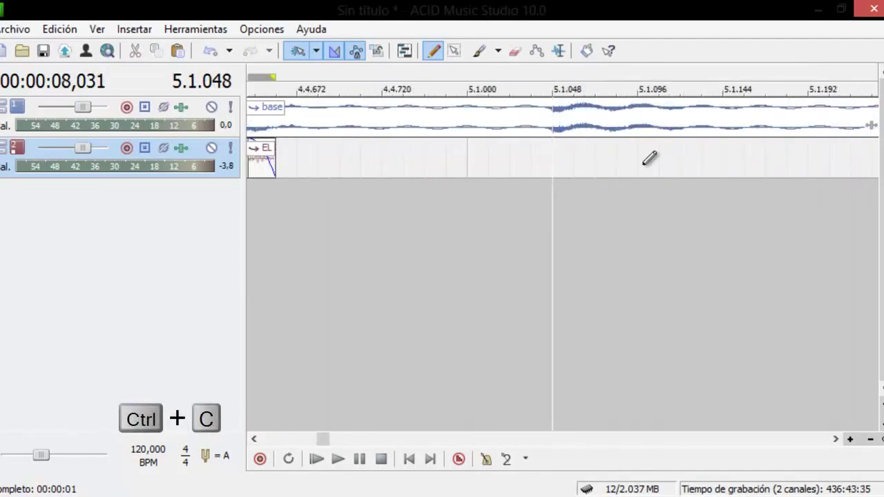
key("ctrl+v")
scroll(690, 159, "down", 2)
key("ctrl+c")
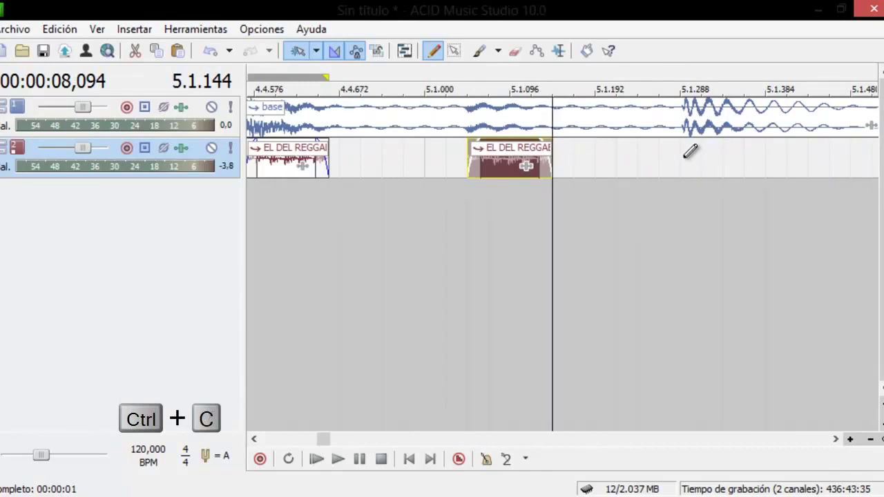
key("ctrl+v")
- Play back the arrangement from 4.3.000 and again from 2.3.000 to check the new slices
scroll(684, 152, "down", 4)
scroll(384, 155, "down", 2)
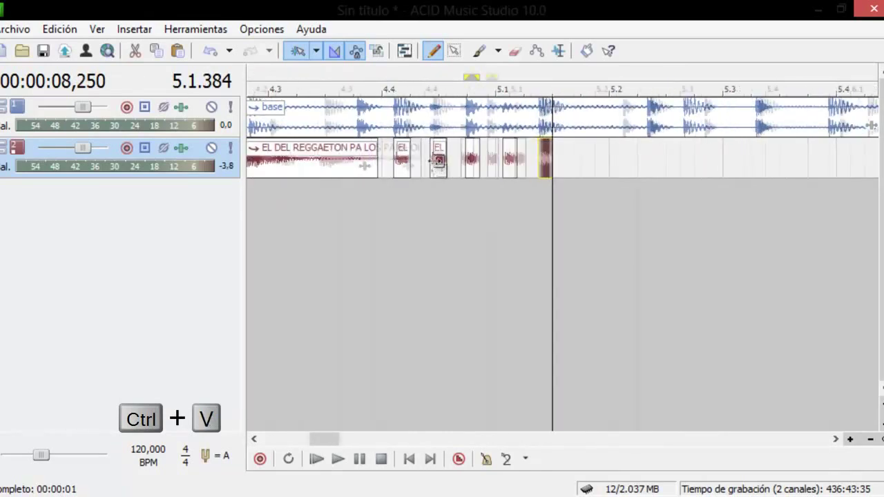
left_click(341, 243)
key("space")
key("space")
scroll(359, 245, "down", 1)
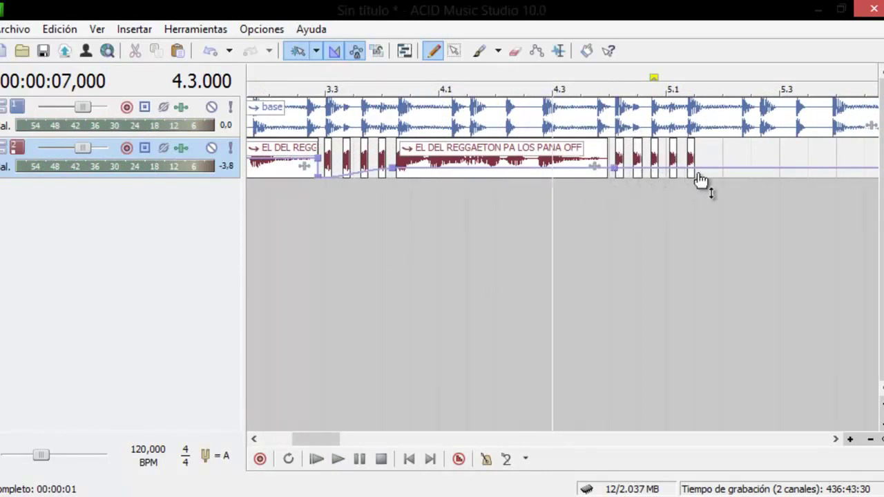
scroll(497, 214, "down", 3)
left_click(373, 250)
key("space")
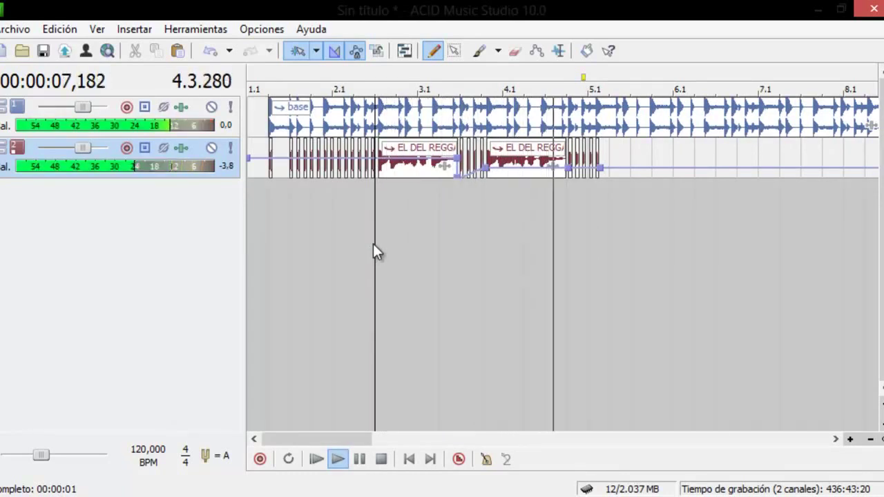
key("space")
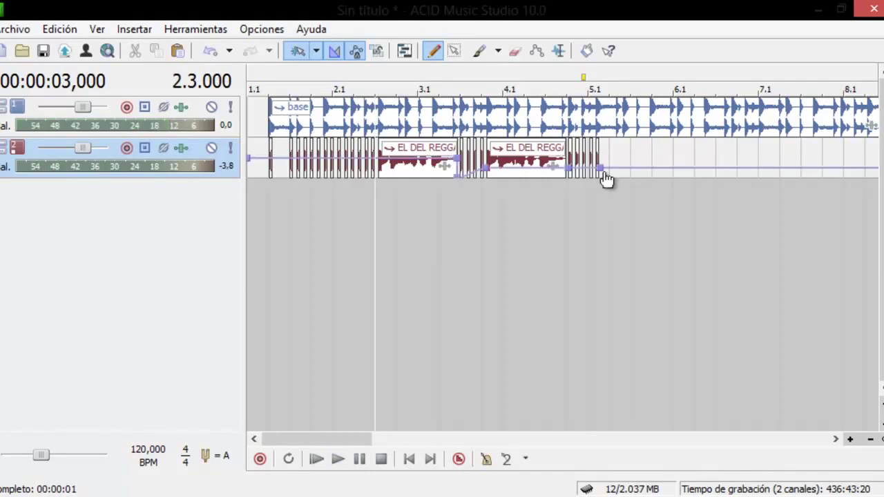
- Hide the voice track's volume envelope, then copy its last slice and paste it under the base hit at about 5.2.256
double_click(600, 171)
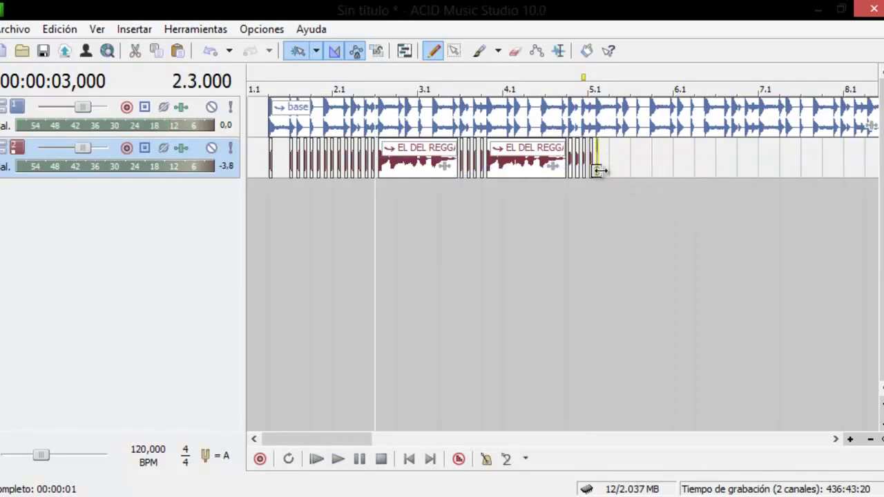
left_click(599, 171)
scroll(601, 171, "up", 6)
key("ctrl+c")
left_click(696, 165)
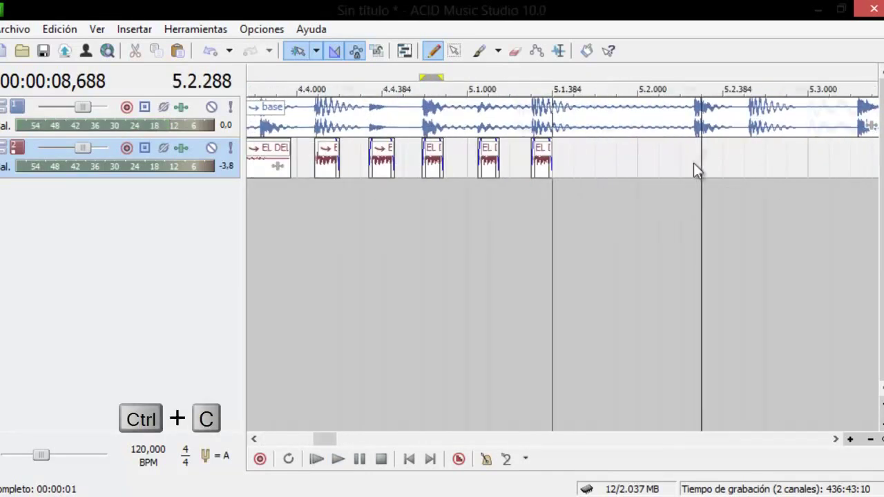
scroll(696, 171, "up", 3)
scroll(515, 158, "up", 3)
left_click(636, 156)
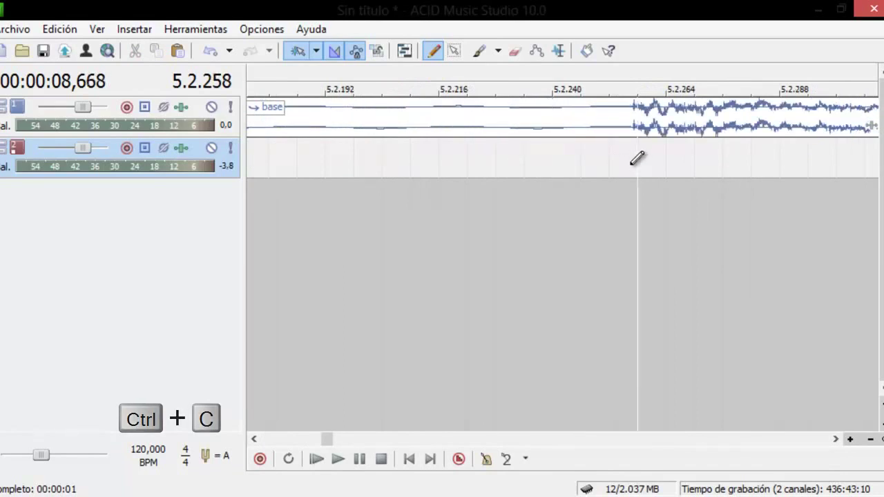
scroll(636, 156, "up", 3)
key("ctrl+v")
scroll(538, 172, "down", 5)
- Copy the pasted slice and paste it again under the base hit at about 5.2.504
key("ctrl+c")
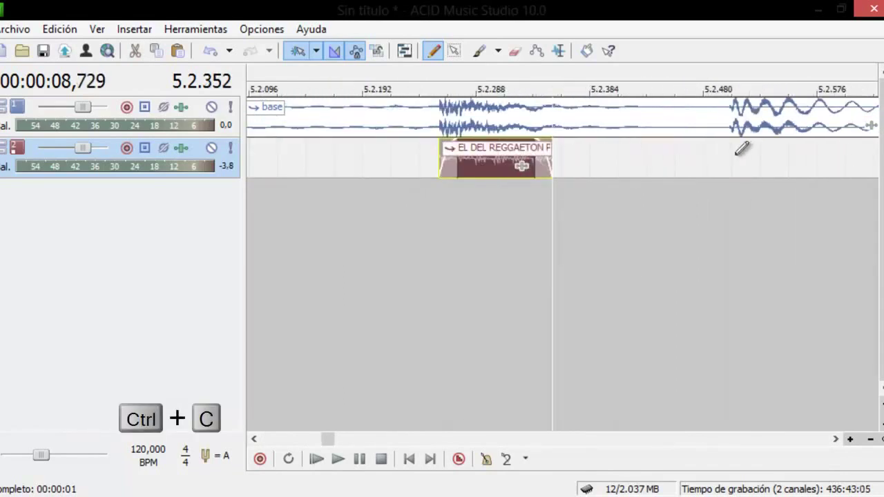
left_click(731, 160)
key("ctrl+v")
scroll(721, 171, "down", 3)
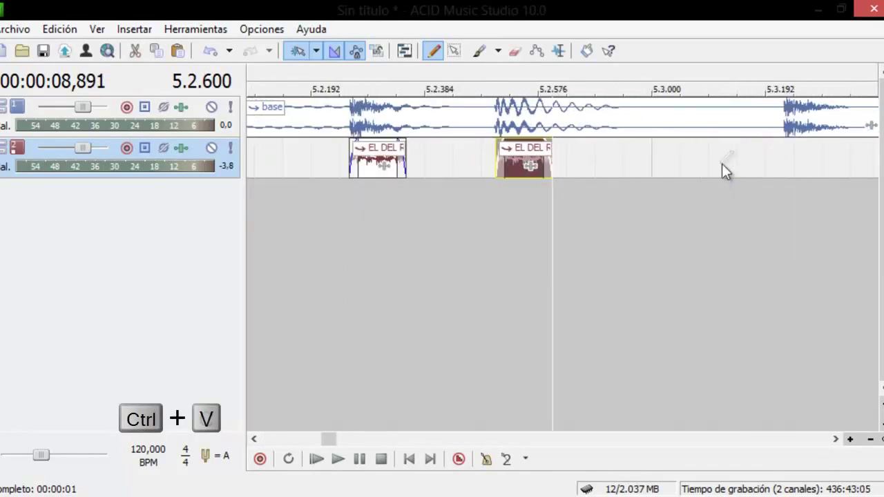
- Paste another copy of the slice where the base hit at about 5.3.223 starts
left_click(781, 156)
scroll(765, 169, "up", 5)
left_click(450, 159)
scroll(477, 159, "up", 3)
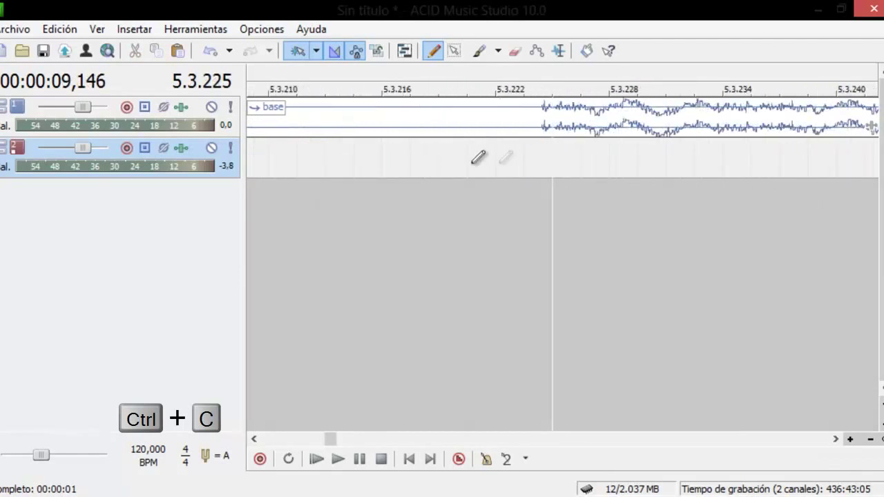
key("ctrl+v")
scroll(483, 176, "down", 5)
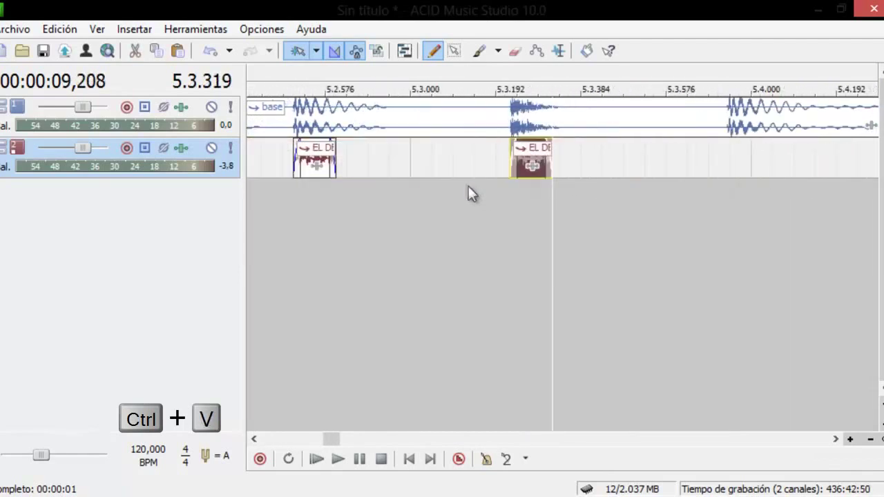
- Paste a slice copy in the gap between the last two hits and shift it to start at about 5.2.756
left_click(391, 158)
scroll(479, 159, "up", 3)
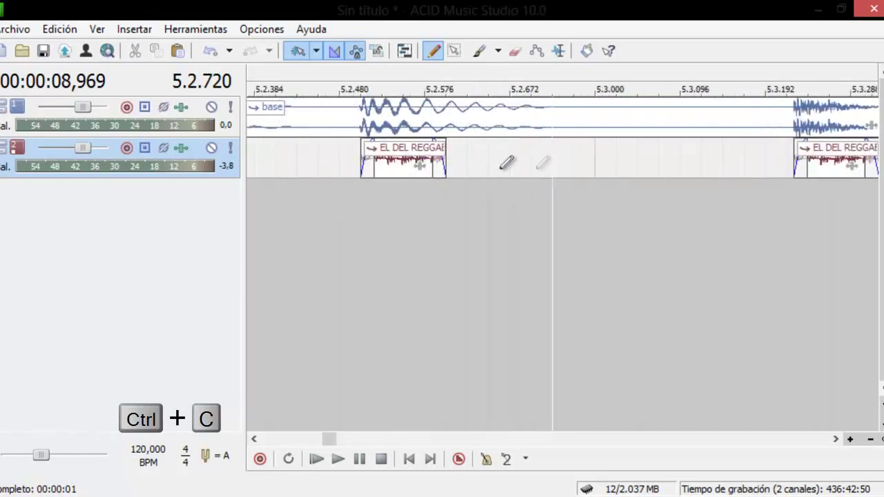
left_click(589, 161)
key("ctrl+v")
scroll(562, 169, "down", 2)
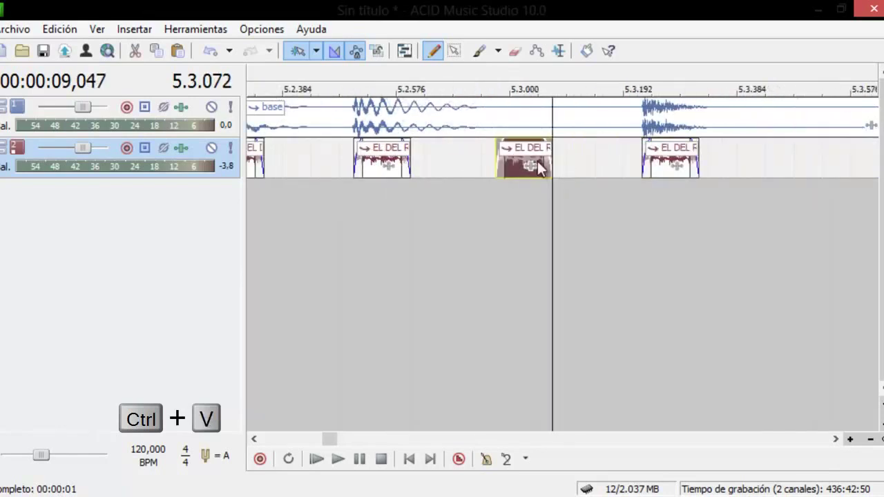
scroll(469, 158, "up", 3)
left_click_drag(494, 161, 479, 161)
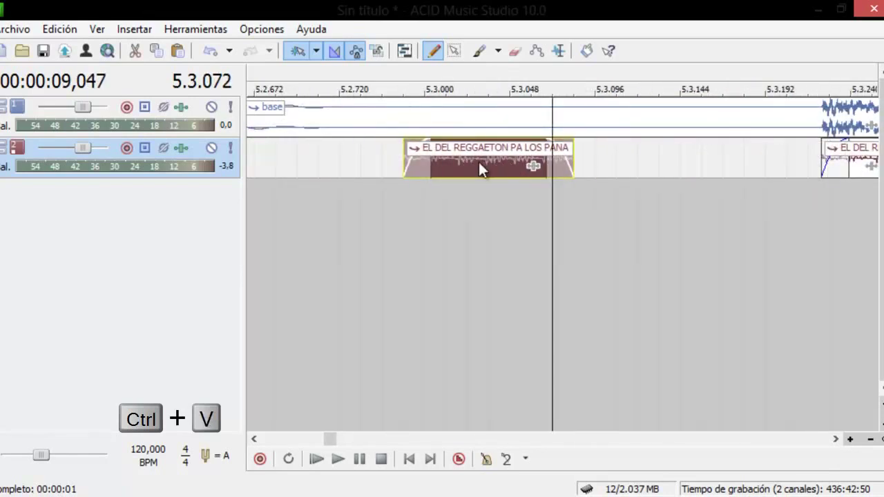
- Play back the stuttering section with the new slices, starting again from about 4.1.000
scroll(471, 163, "down", 5)
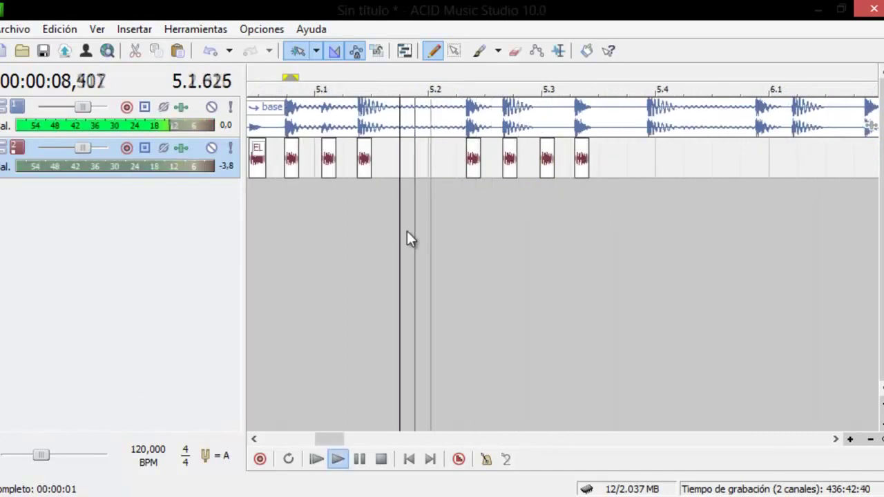
key("space")
scroll(407, 231, "down", 4)
left_click(407, 236)
key("space")
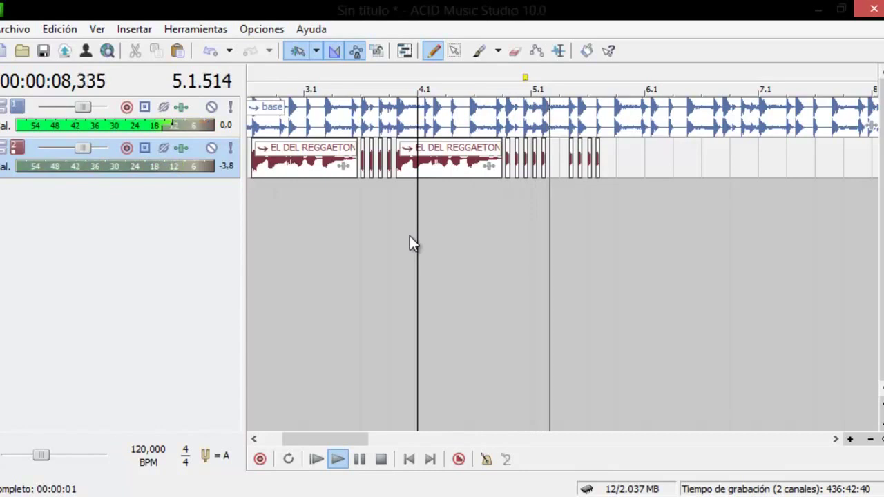
key("space")
- Copy the slice at 5.1.288 and paste it into the empty gap at 5.1.576 and 5.2.000
left_click(563, 164)
scroll(560, 163, "up", 4)
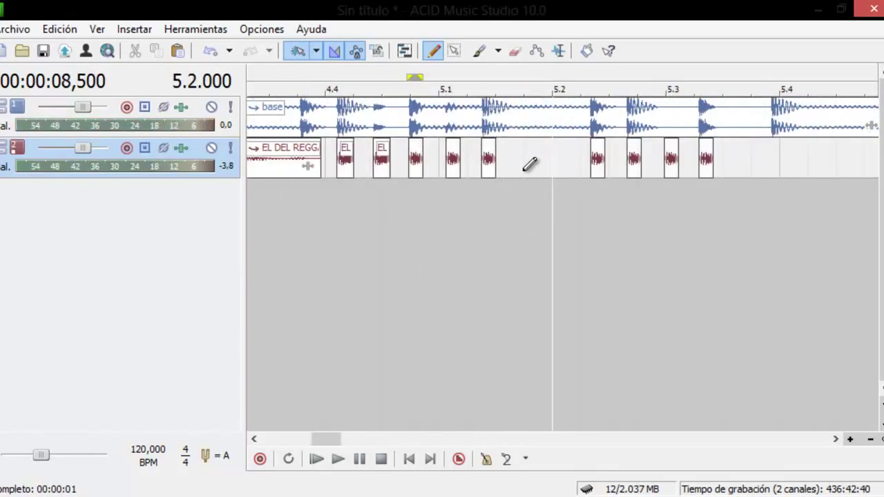
left_click(490, 166)
key("ctrl+c")
left_click(522, 164)
scroll(522, 164, "up", 2)
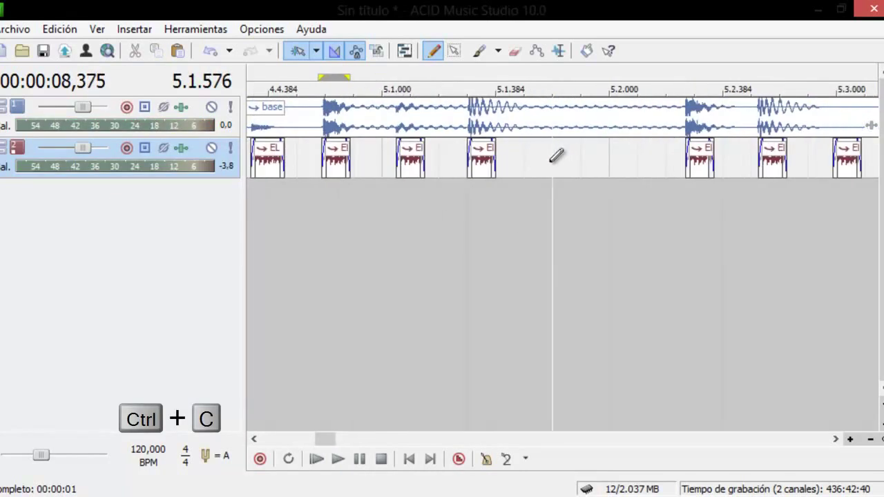
left_click(529, 165)
key("ctrl+v")
key("ctrl+v")
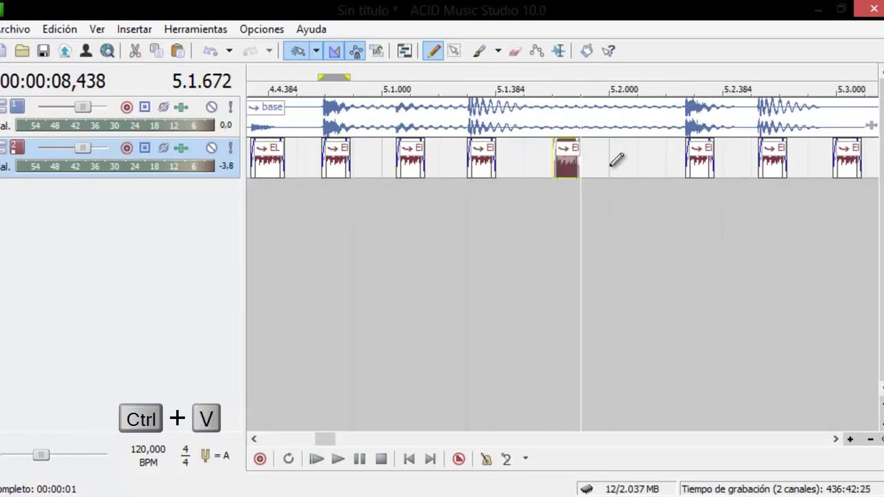
left_click(625, 157)
key("ctrl+v")
scroll(623, 167, "up", 3)
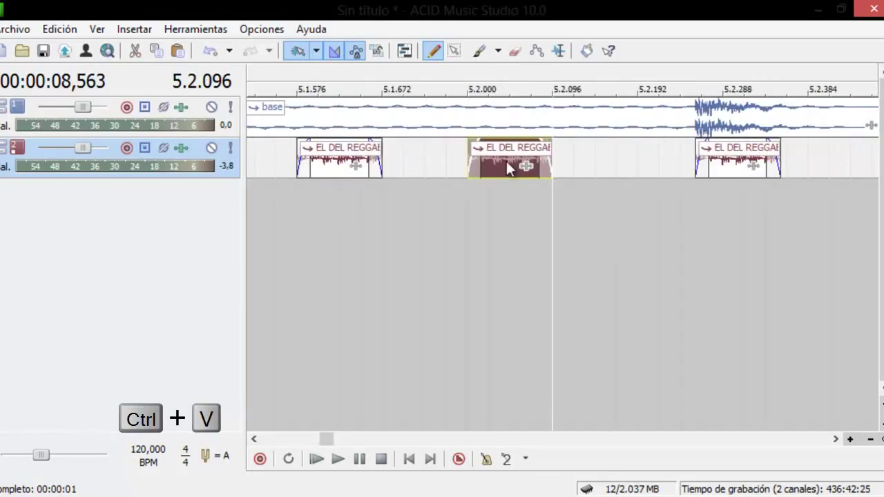
- Move the two gap slices to start at about 5.1.528 and 5.2.024, spacing them evenly
scroll(383, 164, "down", 2)
left_click_drag(410, 171, 361, 164)
left_click(378, 147)
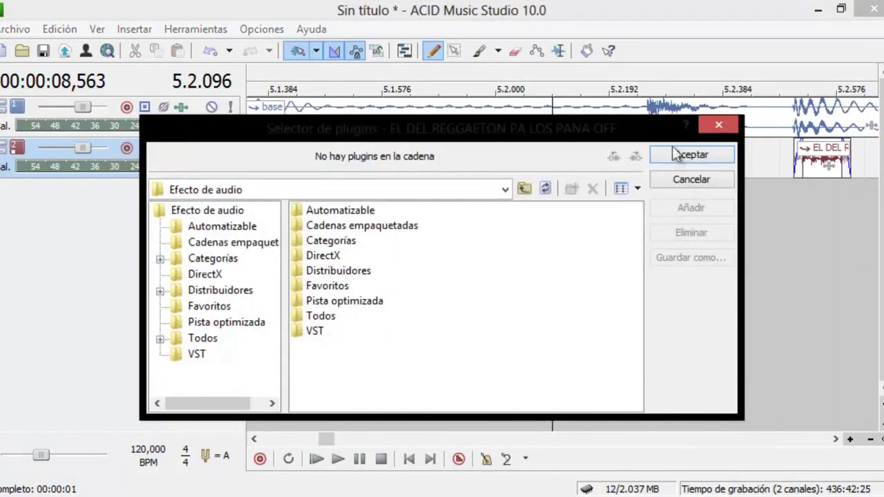
left_click(690, 180)
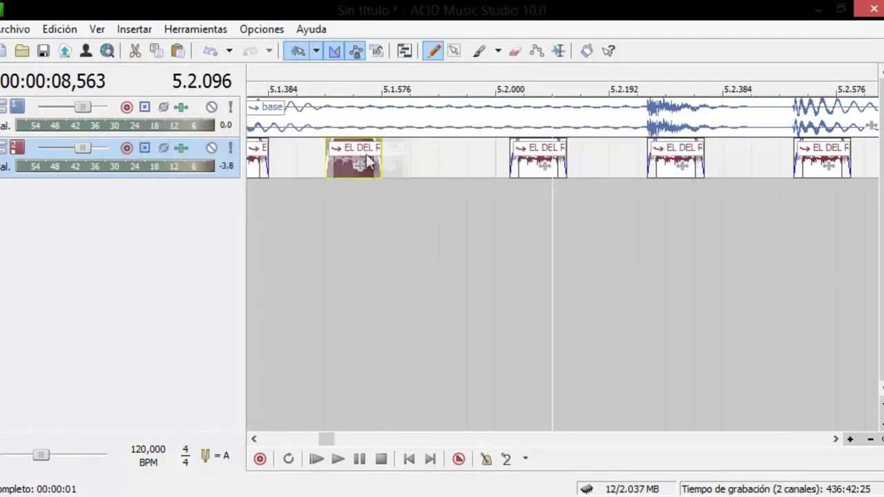
- Play back the slice sequence from 4.4.192 to check the filled gap
scroll(359, 169, "down", 4)
left_click(333, 240)
key("space")
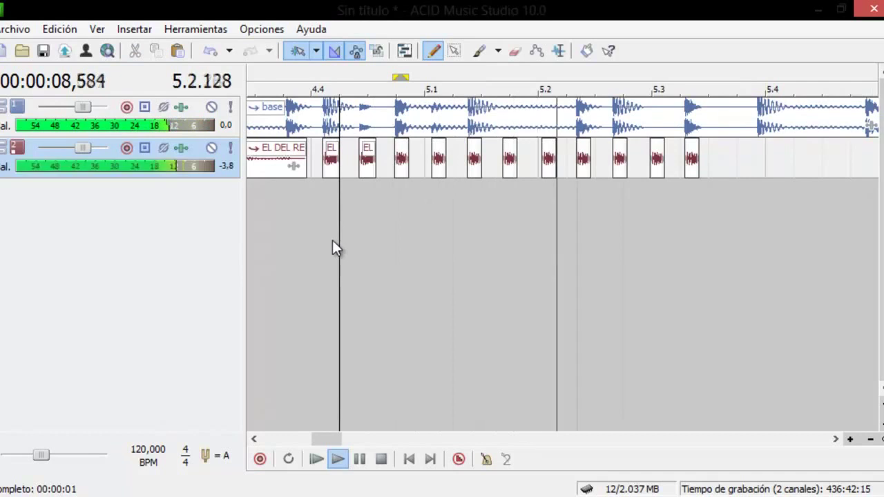
key("space")
key("space")
key("space")
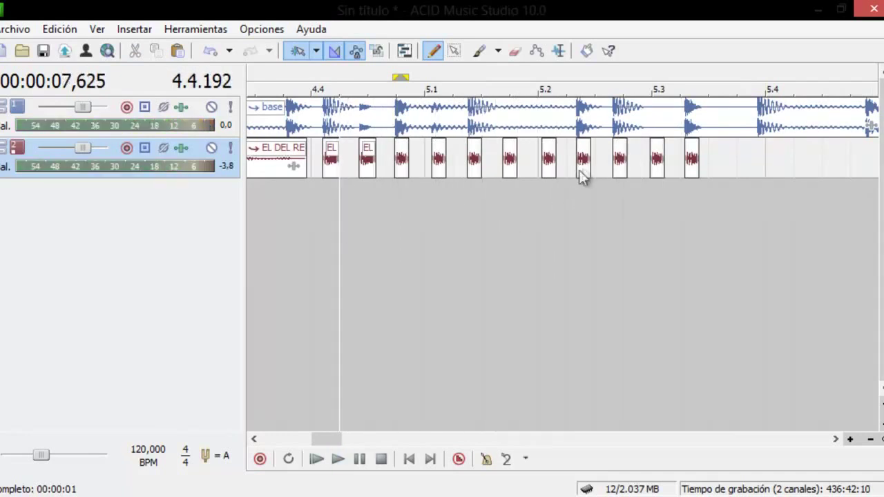
- Raise the pitch of the voice slice at about 5.2.256 to +9 semitones
left_click(586, 166)
scroll(586, 166, "up", 2)
key("plus")
key("plus")
key("plus")
key("plus")
key("plus")
key("plus")
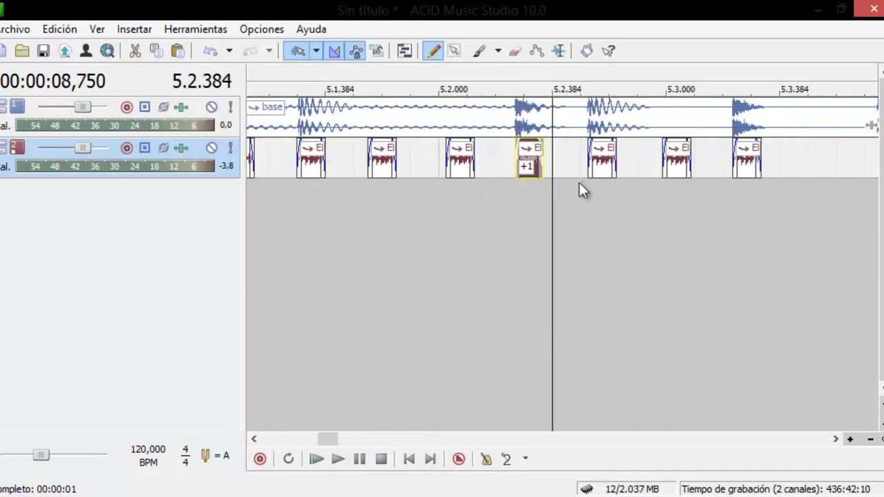
scroll(583, 197, "up", 2)
key("plus")
key("plus")
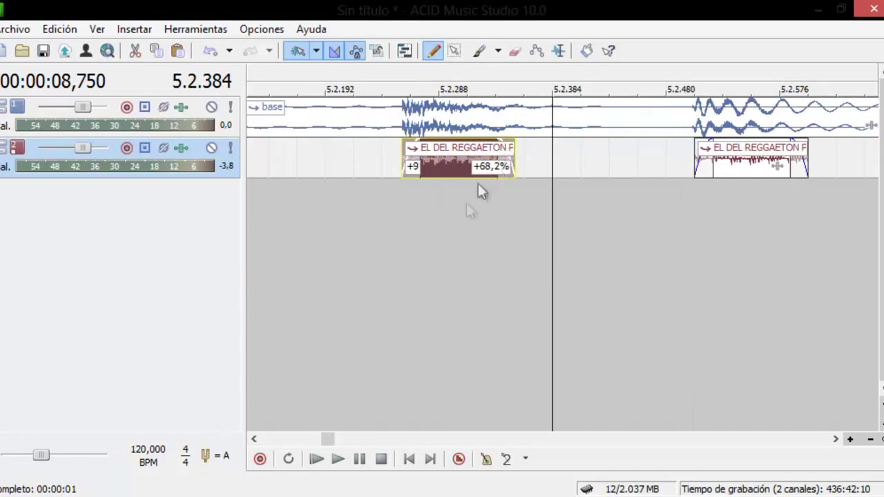
- Shorten the pitched-up slice so that it ends at about 5.2.336
left_click(462, 212)
scroll(461, 213, "up", 1)
left_click_drag(644, 153, 606, 160)
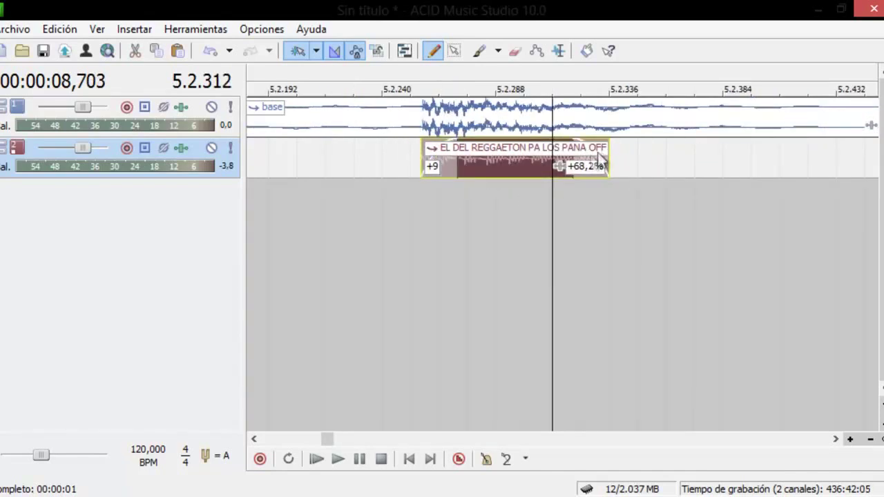
- Play back the slices from about 4.4.384 to hear the pitched-up slice in context
scroll(511, 225, "down", 5)
left_click(382, 276)
key("space")
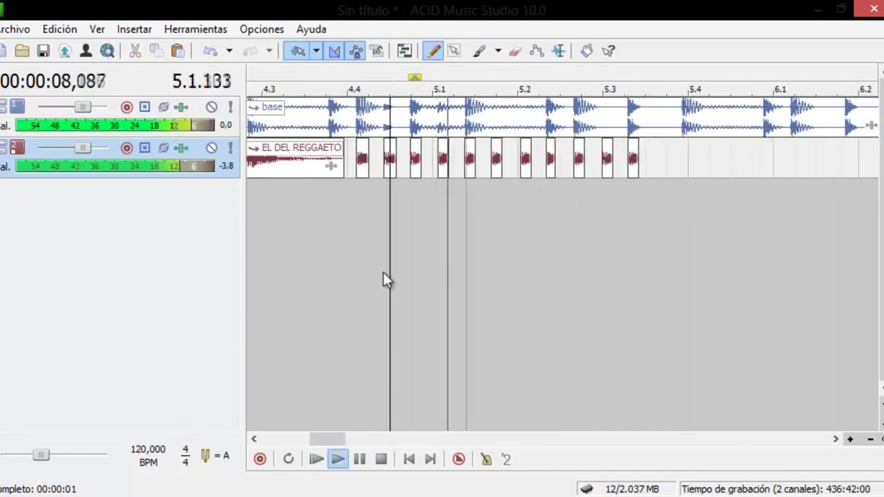
key("space")
key("space")
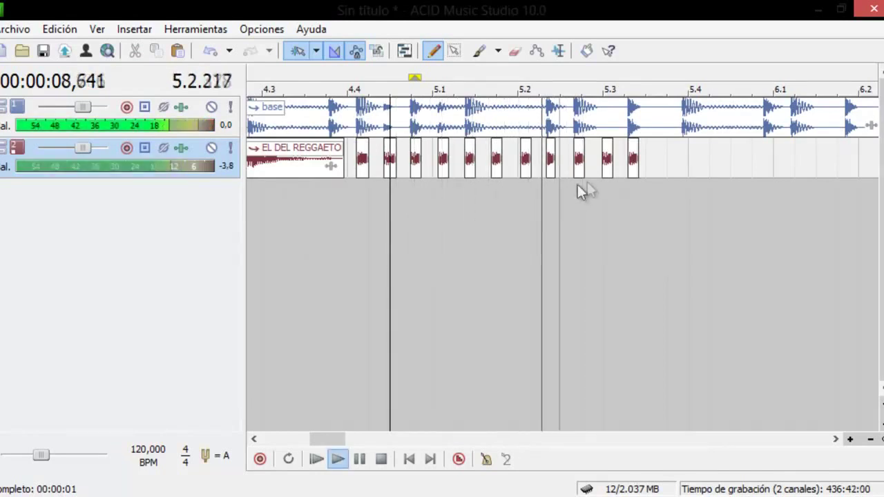
key("space")
- Raise the pitch of the voice slice at about 5.3.224 to +9 semitones and shorten it to end at about 5.3.300
scroll(603, 166, "up", 4)
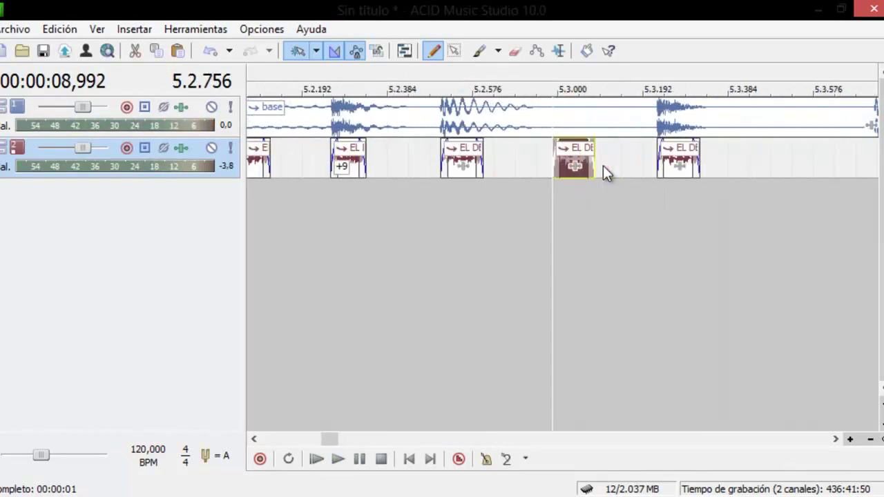
scroll(658, 166, "down", 1)
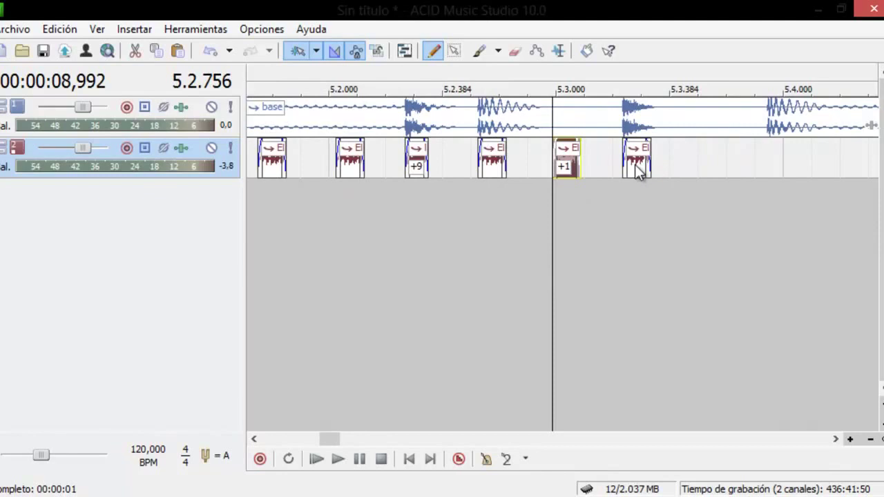
left_click(633, 167)
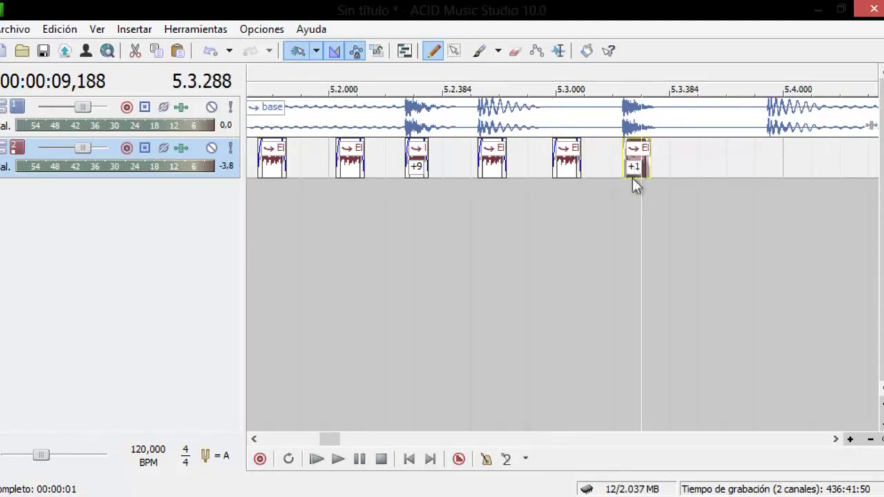
scroll(609, 222, "up", 3)
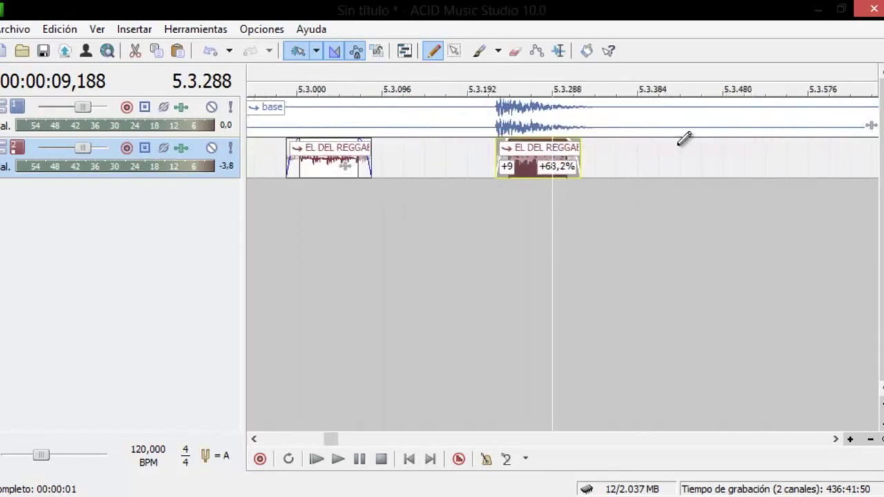
scroll(598, 158, "up", 1)
left_click_drag(661, 154, 595, 158)
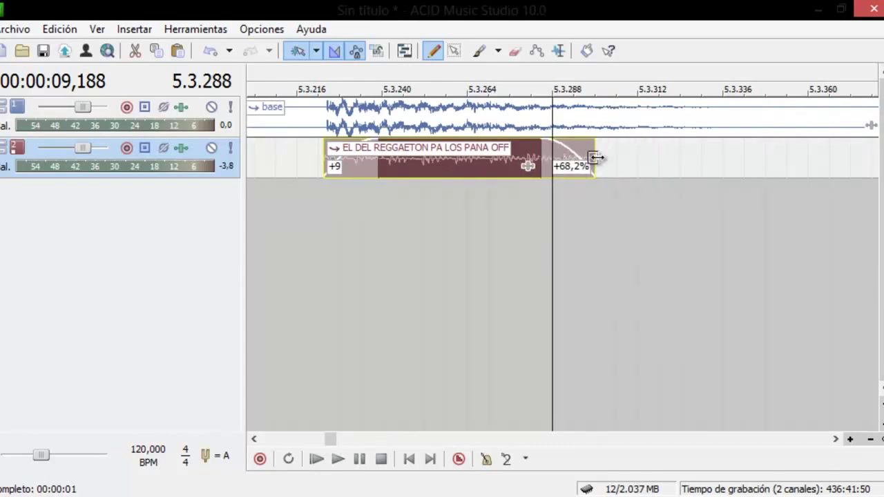
- Play back the arrangement from about 4.2.000 to hear the second pitched-up slice in context
scroll(456, 236, "down", 7)
left_click(412, 260)
key("space")
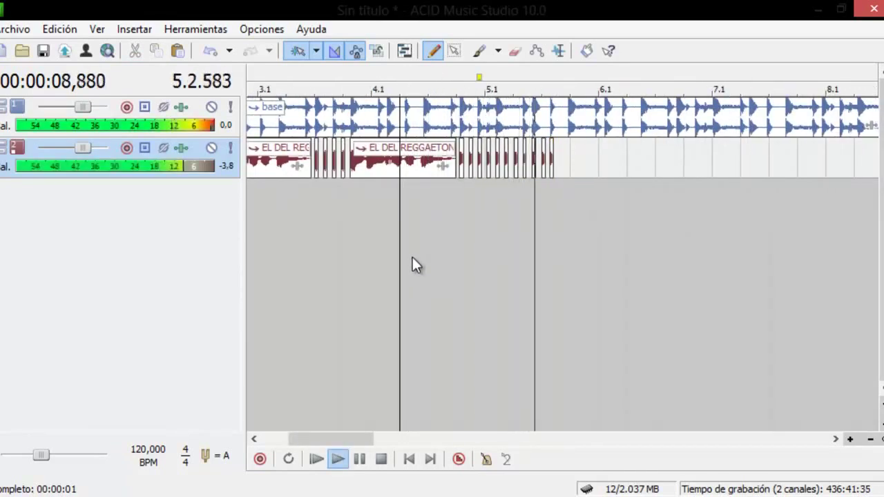
key("space")
- Copy an unpitched voice slice and paste it on the drum hit at about 5.3.714
scroll(572, 169, "up", 5)
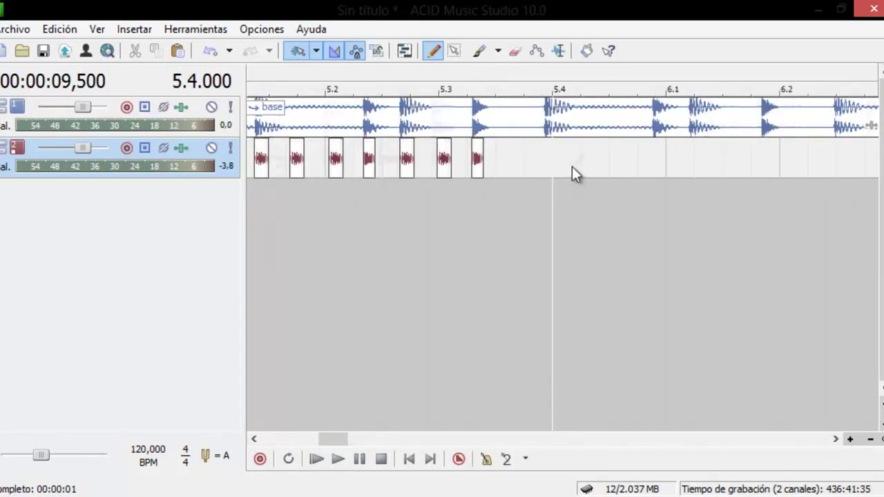
left_click(390, 173)
key("ctrl+c")
left_click(531, 163)
scroll(542, 163, "up", 4)
scroll(603, 155, "up", 4)
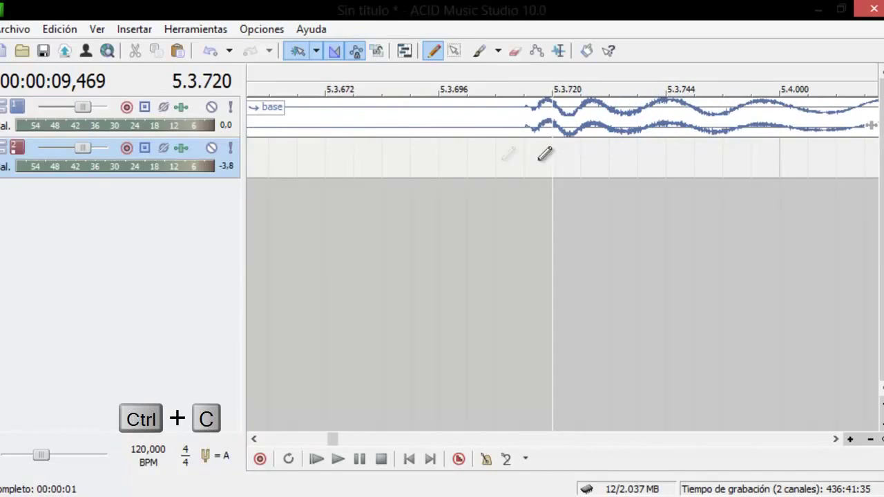
key("ctrl+v")
- Paste a copy of the new slice in the gap before it and place it to start at about 5.3.455
scroll(512, 164, "down", 7)
key("ctrl+c")
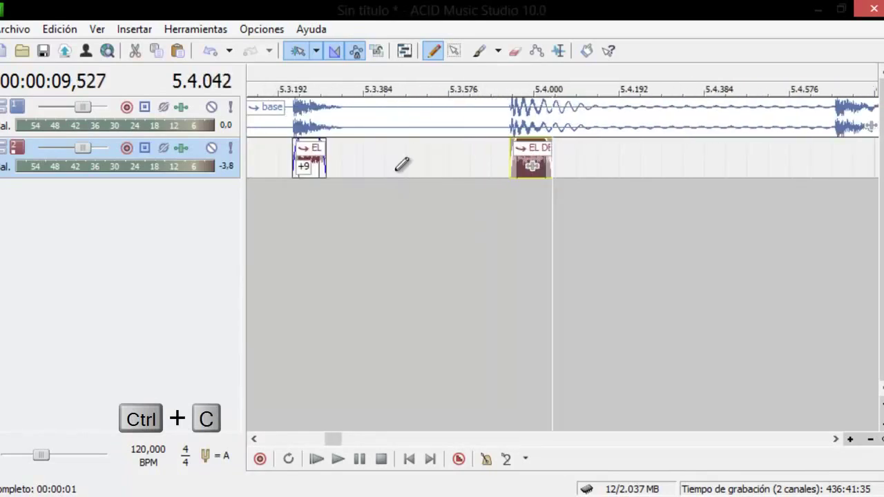
left_click(395, 166)
key("ctrl+v")
scroll(401, 170, "up", 4)
scroll(431, 173, "down", 8)
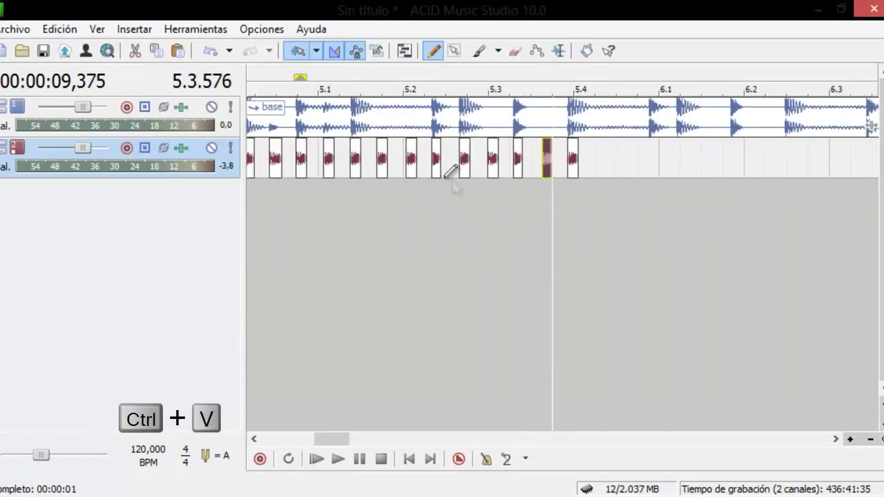
scroll(455, 173, "up", 6)
scroll(472, 178, "up", 1)
left_click_drag(471, 162, 449, 162)
left_click(450, 162)
- Shorten the slice on the drum hit at about 5.3.714 so that it ends at about 5.4.012
scroll(511, 157, "down", 5)
key("ctrl+c")
scroll(646, 172, "up", 4)
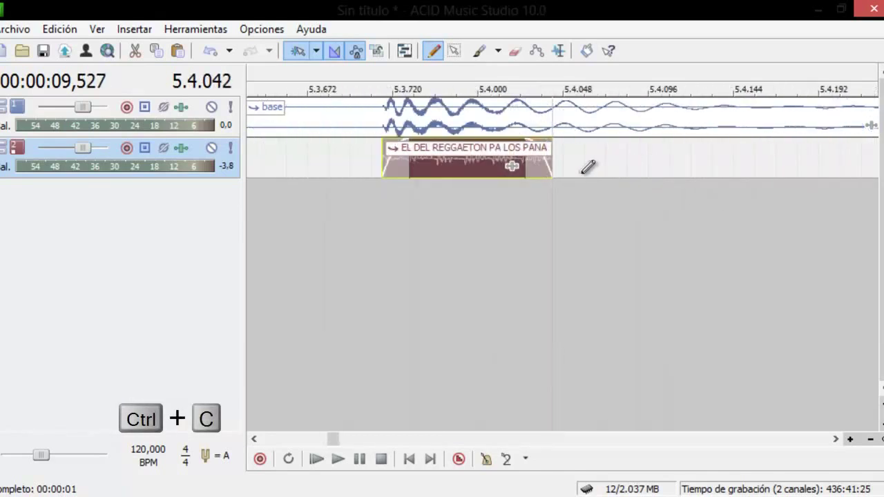
left_click_drag(545, 157, 488, 163)
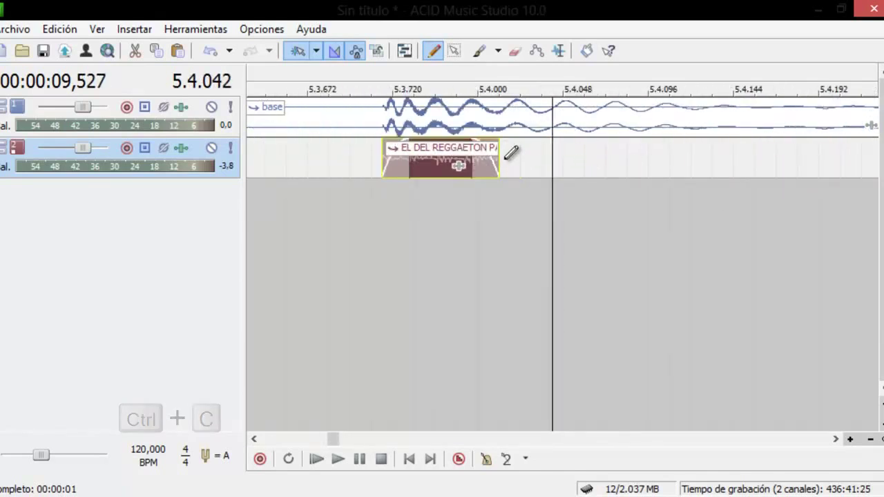
- Paste eight copies of the short slice with 24-tick gaps, starting at about 5.4.036 and ending at 5.4.684
key("ctrl+c")
key("ctrl+v")
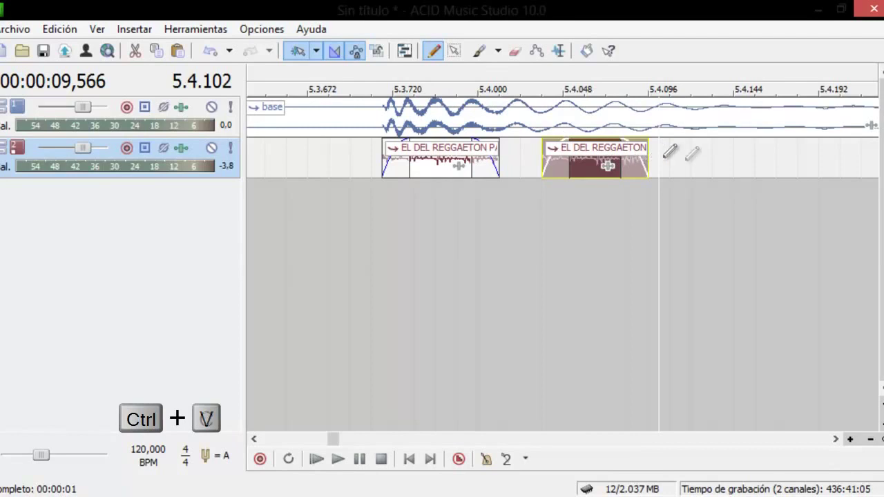
key("ctrl+v")
key("ctrl+c")
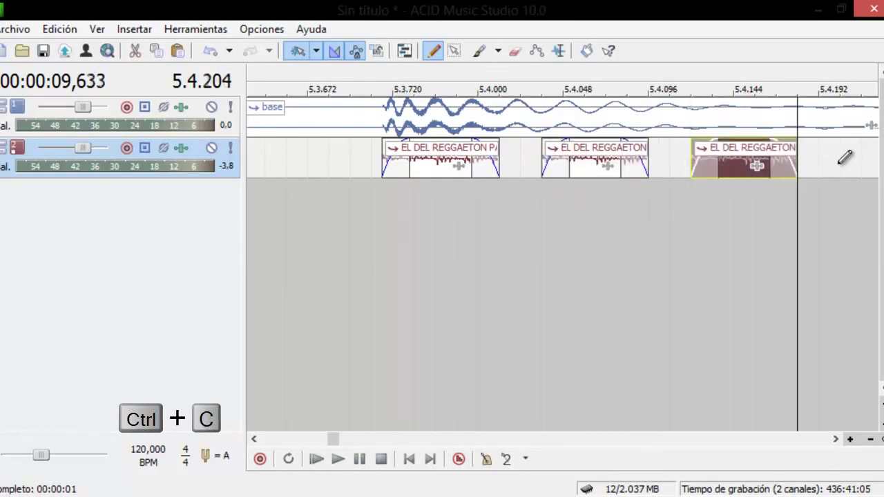
key("ctrl+v")
key("ctrl+c")
key("ctrl+v")
key("ctrl+c")
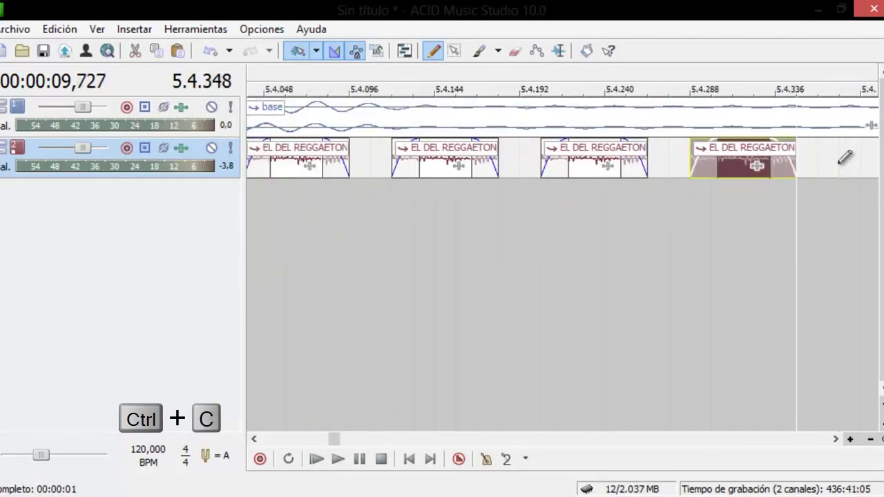
key("ctrl+v")
key("ctrl+c")
key("ctrl+v")
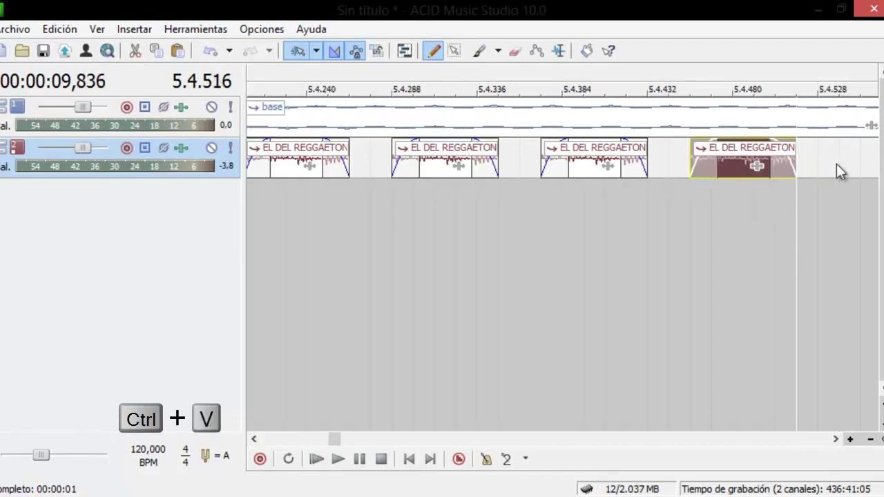
key("ctrl+v")
key("ctrl+v")
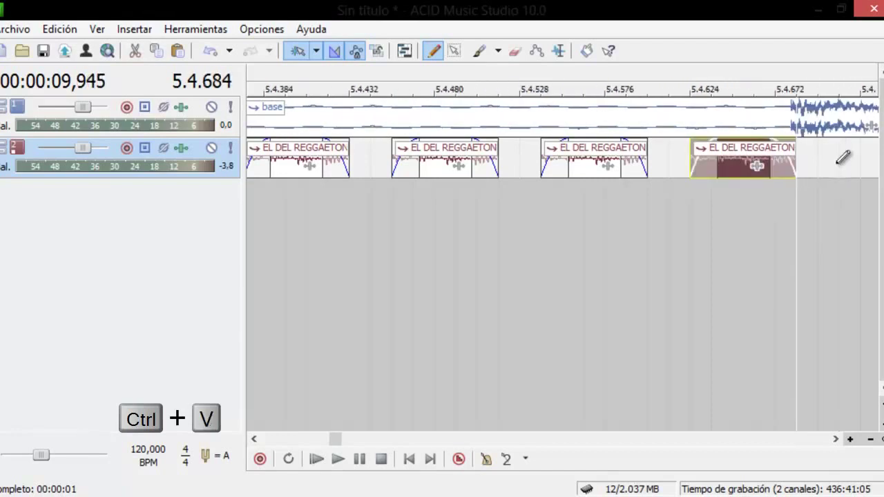
- Fade the rapid slice run by lowering the volume envelope to -12.8 dB at 5.4.683
scroll(566, 176, "down", 5)
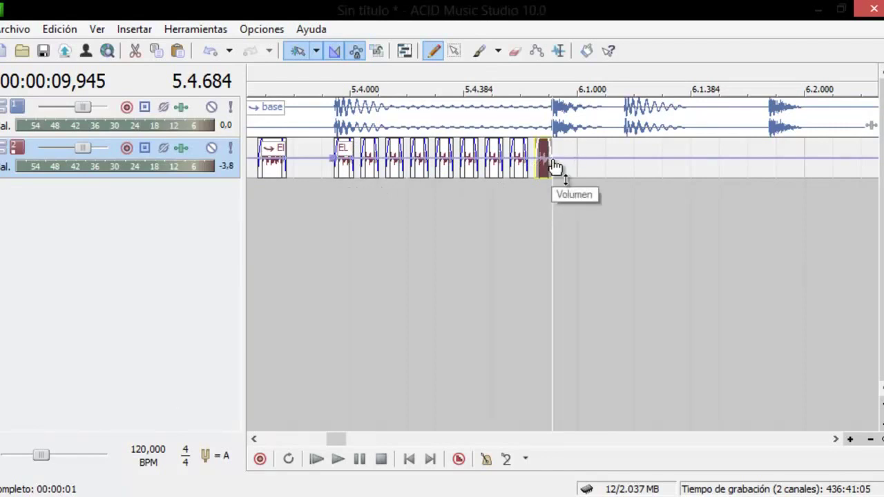
left_click_drag(542, 168, 546, 173)
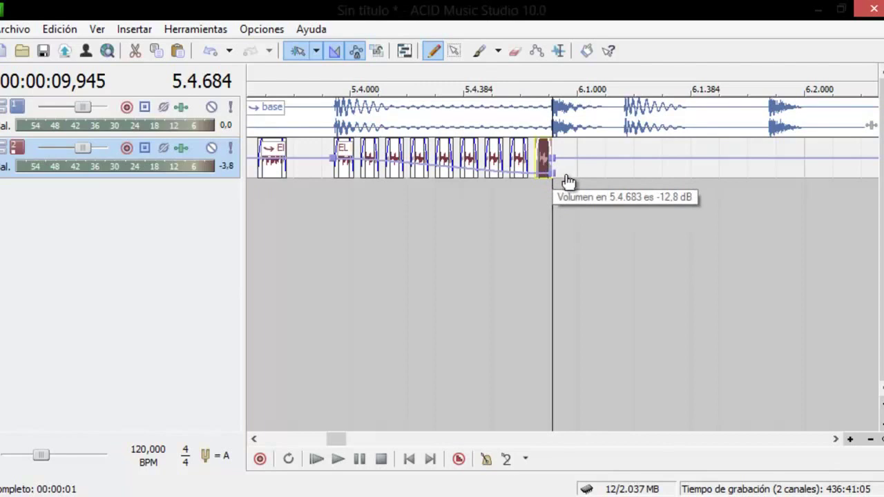
- Play back the whole vocal arrangement twice from about 1.3 to check the volume fades
scroll(505, 194, "down", 7)
left_click(277, 240)
key("space")
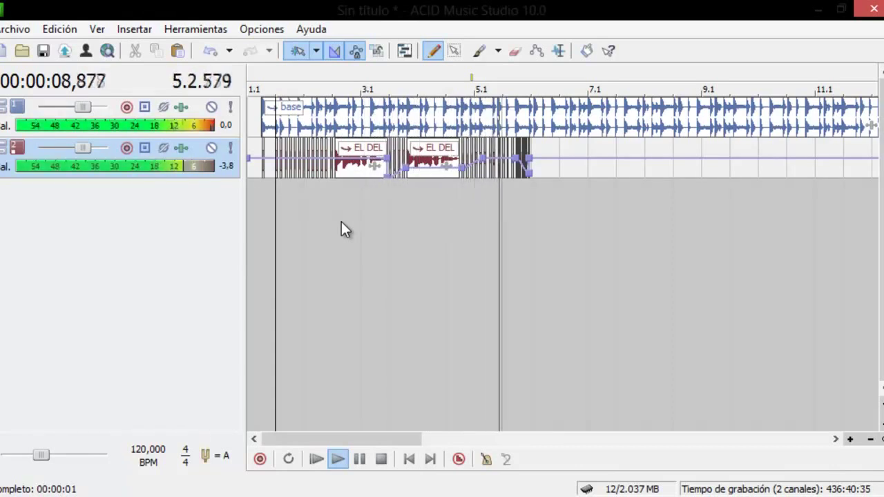
key("space")
key("space")
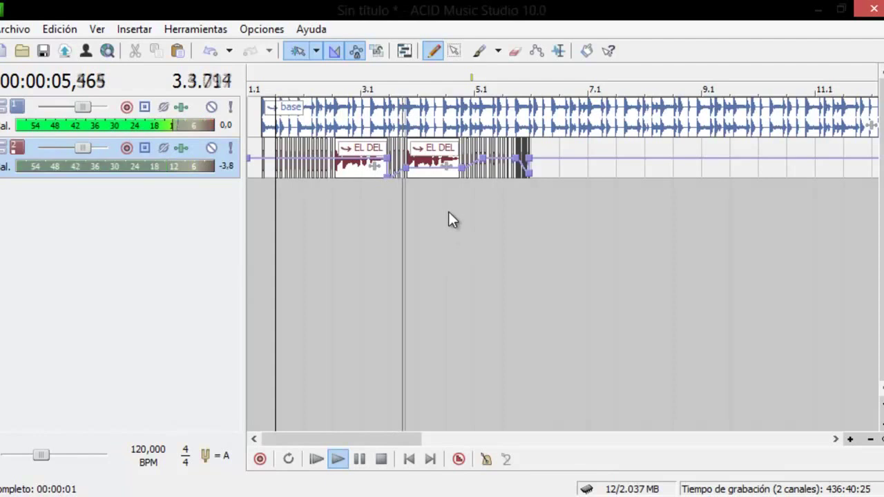
key("space")
- Raise the low volume envelope point at the end of the first full phrase, just before 3.3
left_click(389, 187)
scroll(389, 187, "up", 1)
scroll(388, 196, "up", 3)
left_click_drag(533, 178, 531, 170)
scroll(438, 178, "down", 3)
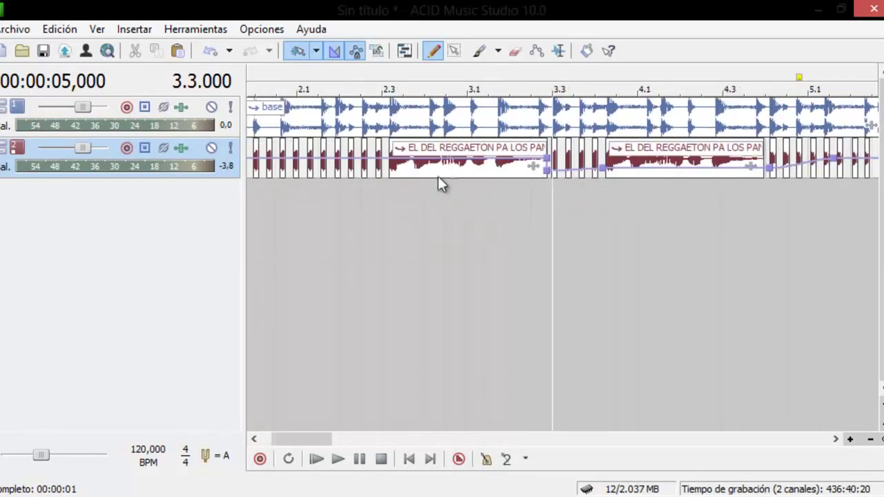
- Move the upper volume envelope point after the second full phrase earlier, to about 5.1.000
scroll(437, 178, "down", 4)
scroll(385, 217, "up", 3)
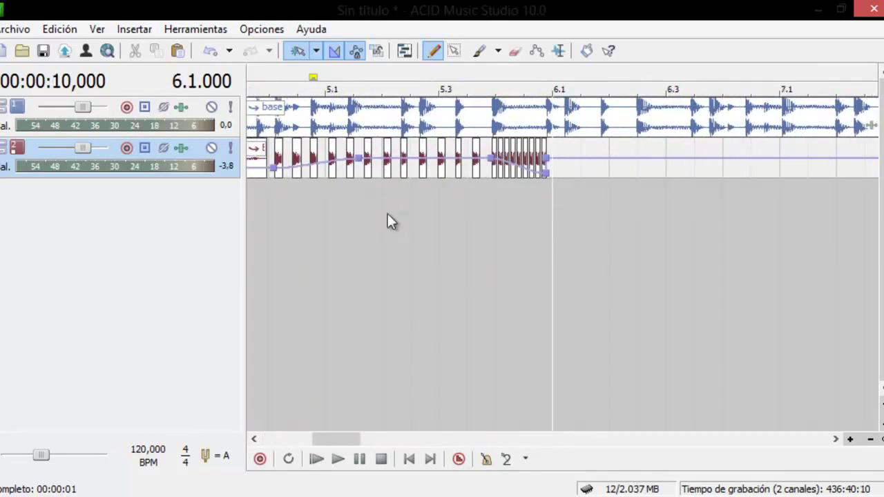
left_click_drag(359, 166, 315, 165)
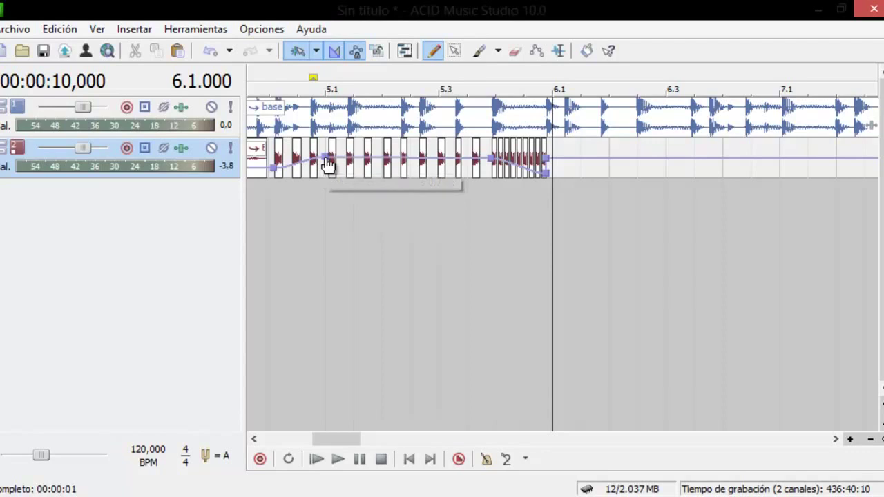
- Play back the slices from about 4.4.000 to hear the adjusted fade-in
left_click(254, 261)
key("space")
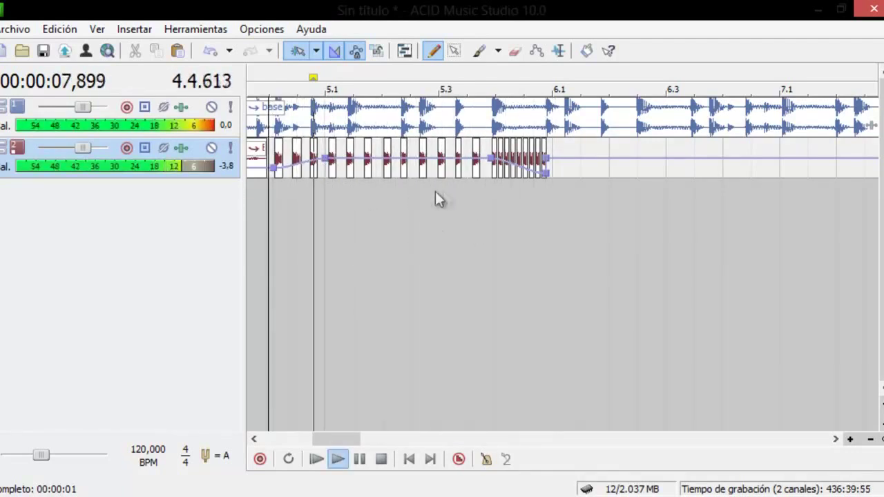
key("space")
- Copy the last slice of the rapid run and paste it at 6.1.156, just before the drum hit
left_click(560, 173)
scroll(562, 169, "up", 3)
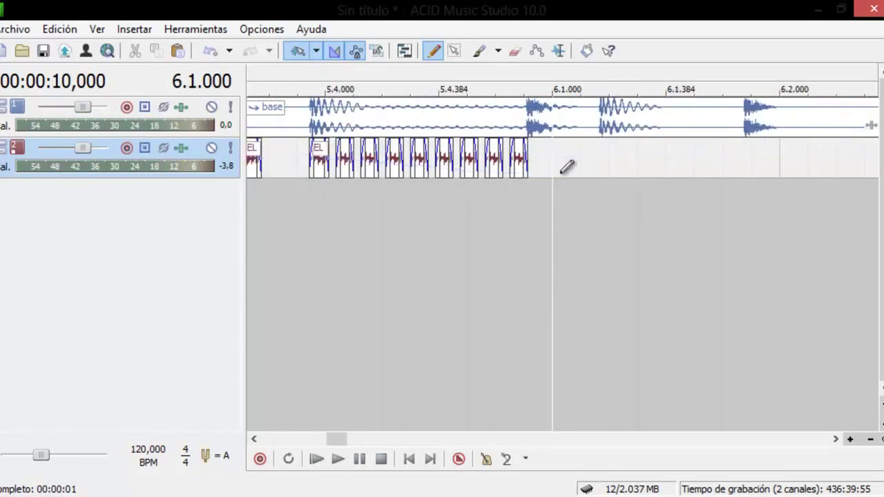
left_click(524, 171)
key("ctrl+c")
left_click(610, 156)
scroll(608, 163, "up", 3)
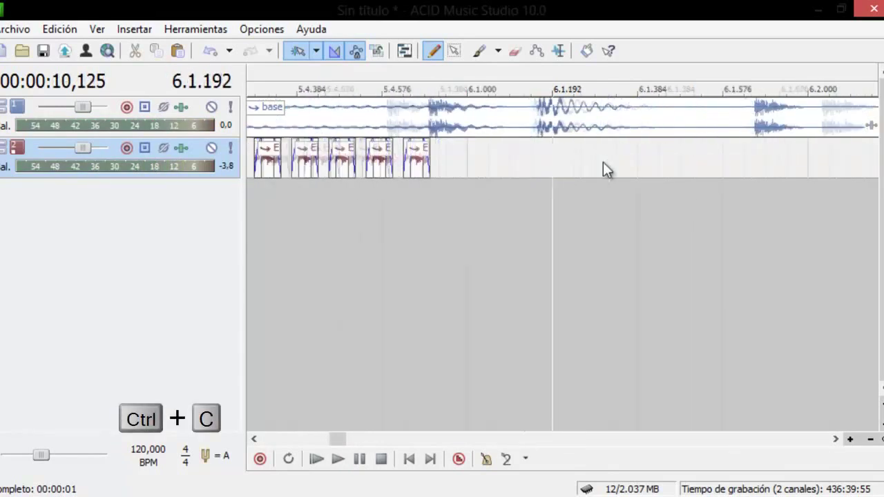
left_click(516, 163)
scroll(514, 163, "up", 1)
scroll(418, 166, "down", 1)
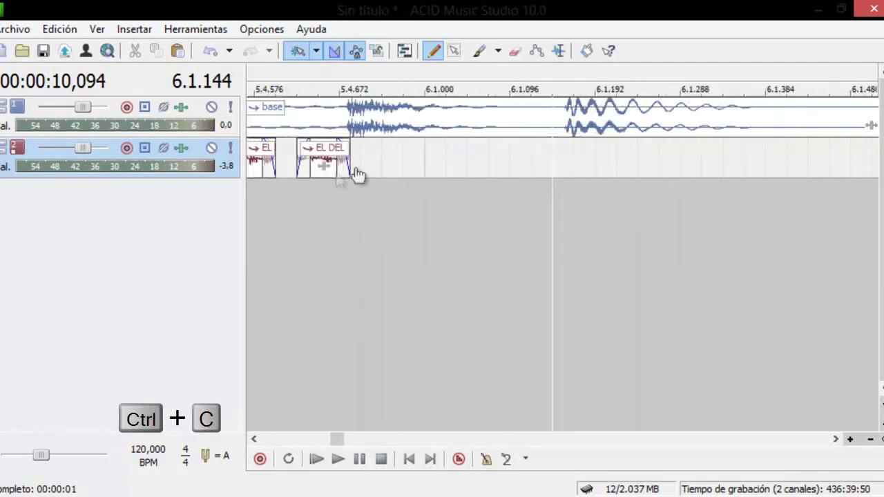
left_click(566, 169)
scroll(567, 172, "up", 3)
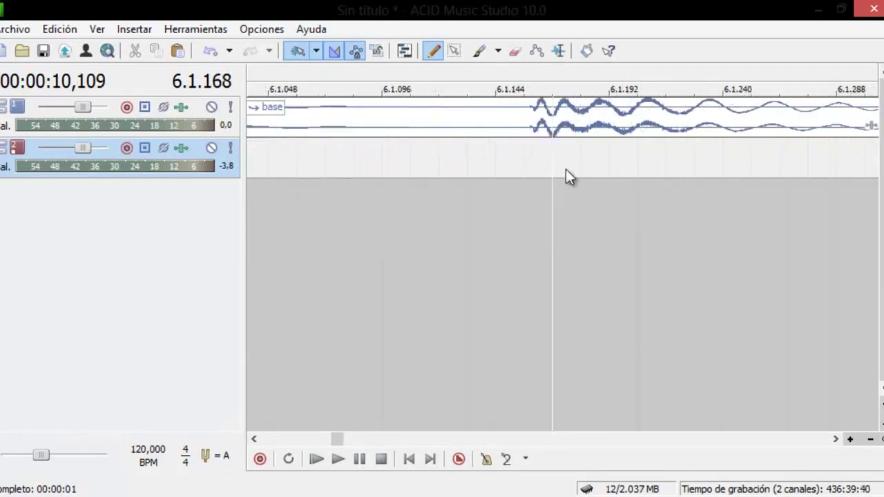
key("ctrl+v")
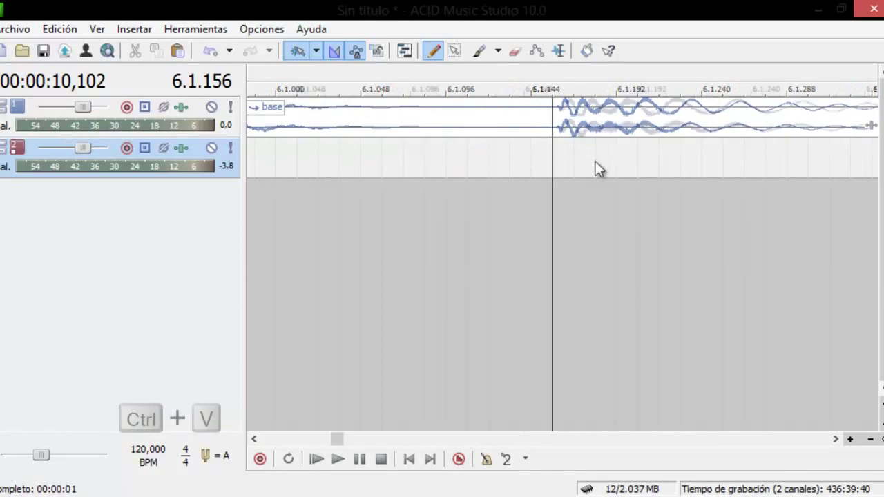
key("ctrl+v")
- Paste six more copies of the slice with 12-tick gaps, ending at the drum hit at 6.1.648
key("ctrl+x")
key("ctrl+v")
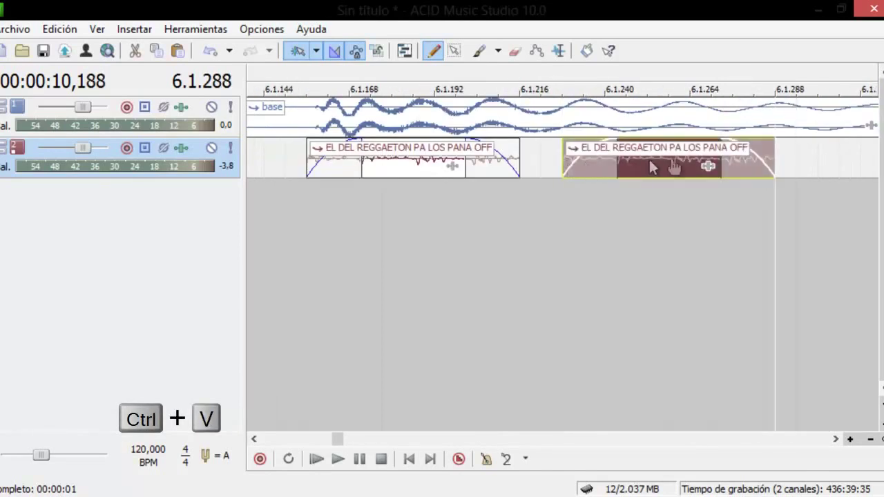
key("ctrl+v")
left_click(840, 157)
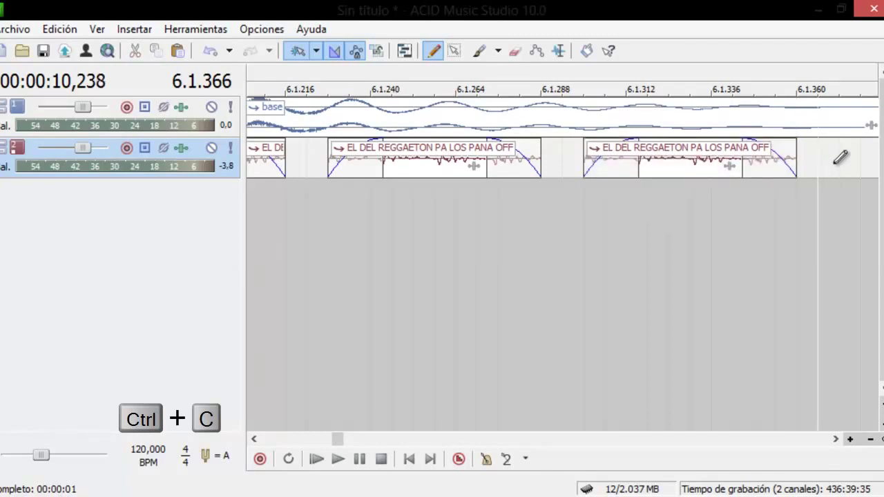
key("ctrl+v")
key("ctrl+c")
key("ctrl+v")
key("ctrl+c")
key("ctrl+v")
key("ctrl+c")
key("ctrl+v")
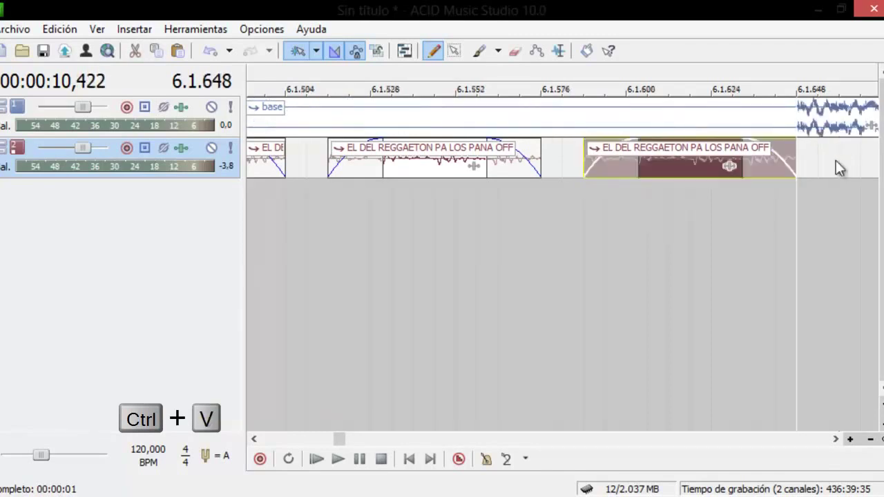
- Move the seven slices ending at 6.1.648 onto a new track and reset that track's volume envelope
scroll(585, 195, "down", 5)
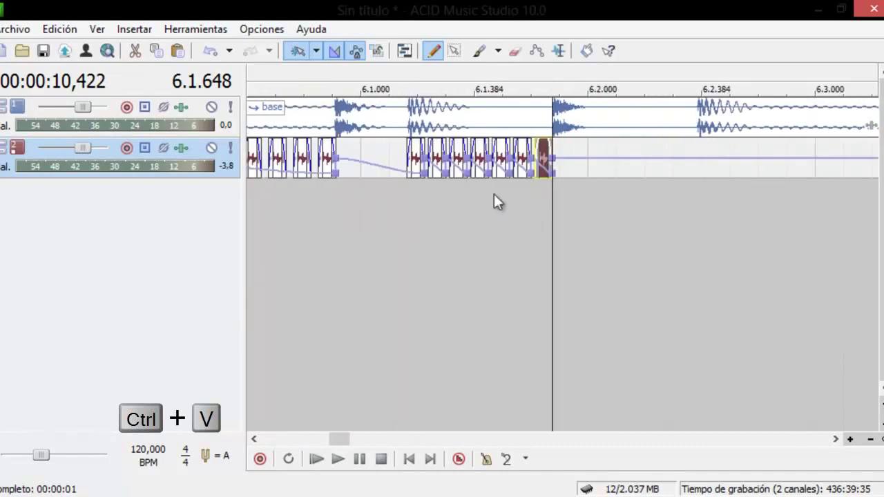
left_click(454, 50)
left_click_drag(549, 188, 399, 170)
scroll(408, 179, "up", 4)
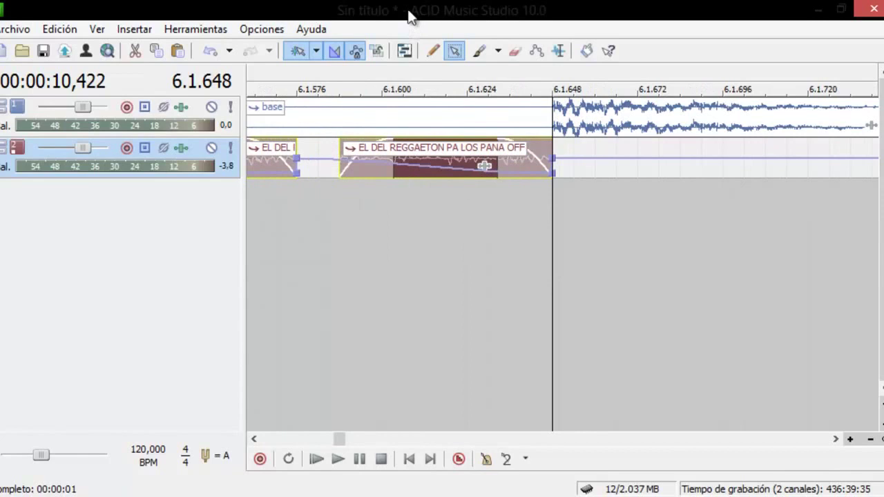
scroll(426, 167, "up", 1)
left_click_drag(413, 158, 413, 201)
scroll(413, 201, "down", 3)
scroll(413, 201, "down", 1)
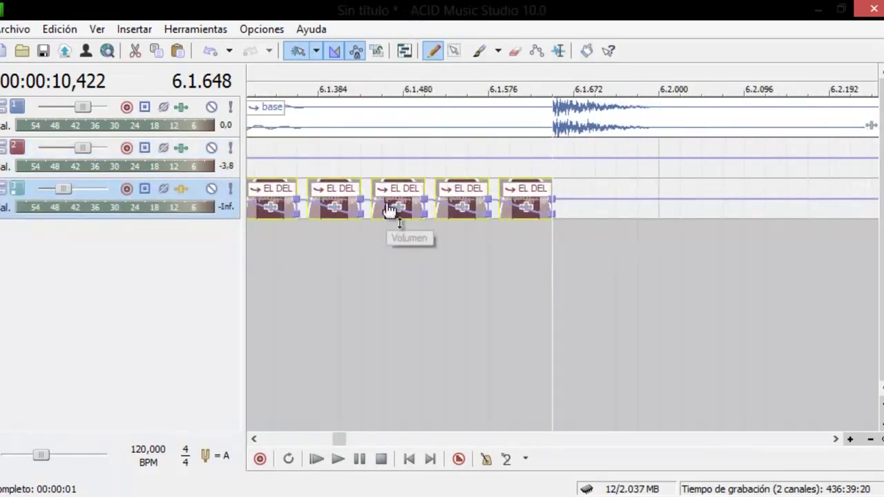
right_click(391, 211)
left_click(464, 486)
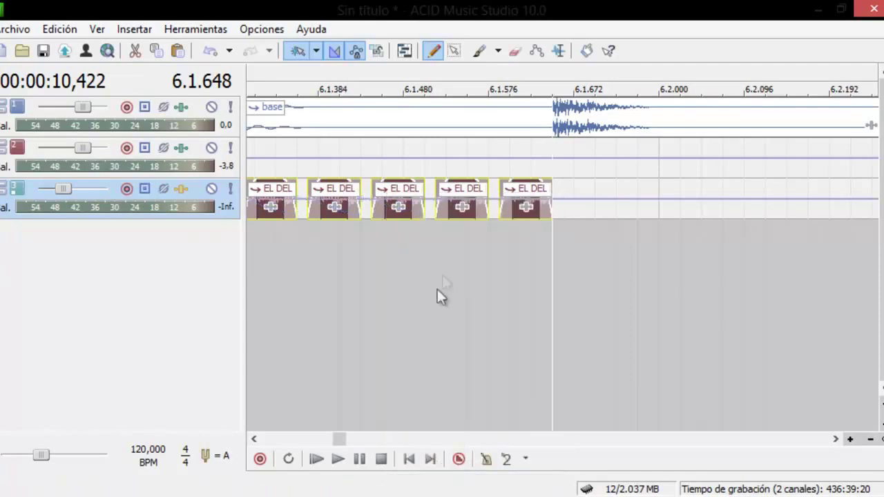
- Move the seven slices back up to the voice track and delete the emptied third track
scroll(445, 270, "up", 4)
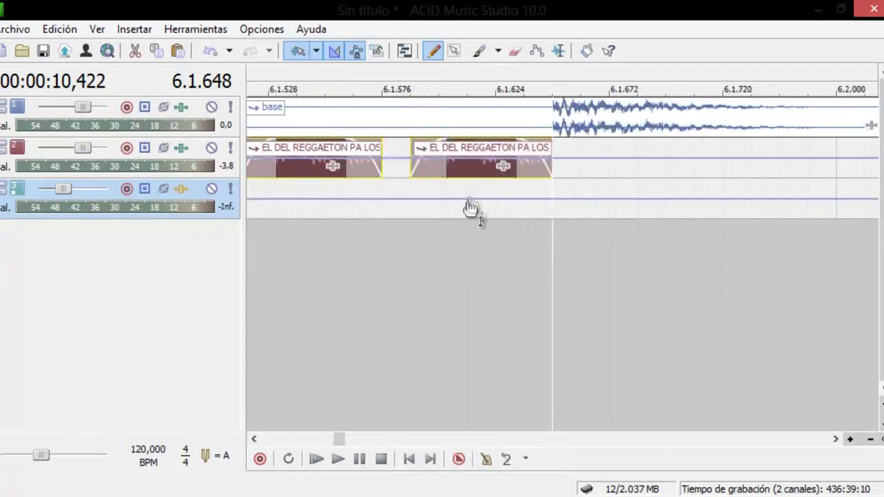
scroll(473, 207, "down", 2)
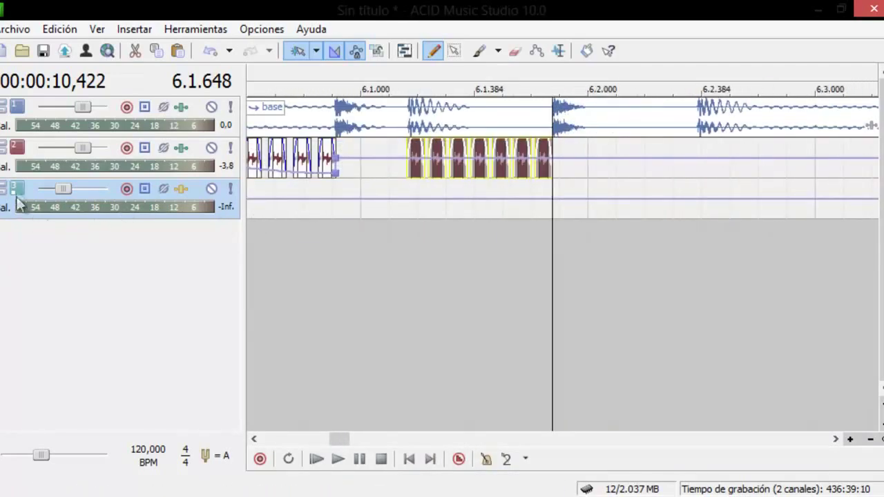
right_click(17, 198)
left_click(85, 117)
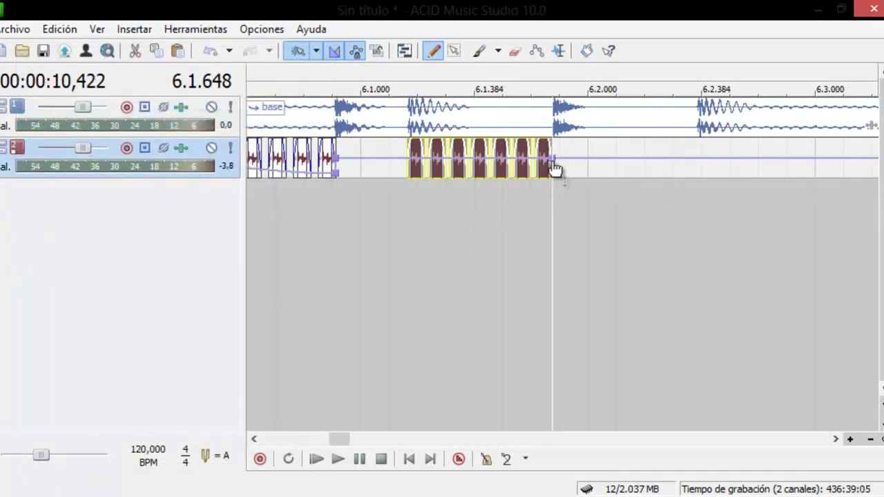
- Lower the voice volume envelope at about 6.1.648 to fade out the seven slices, and play it back from 5.3.192
left_click_drag(543, 166, 559, 183)
scroll(388, 238, "down", 2)
left_click(270, 256)
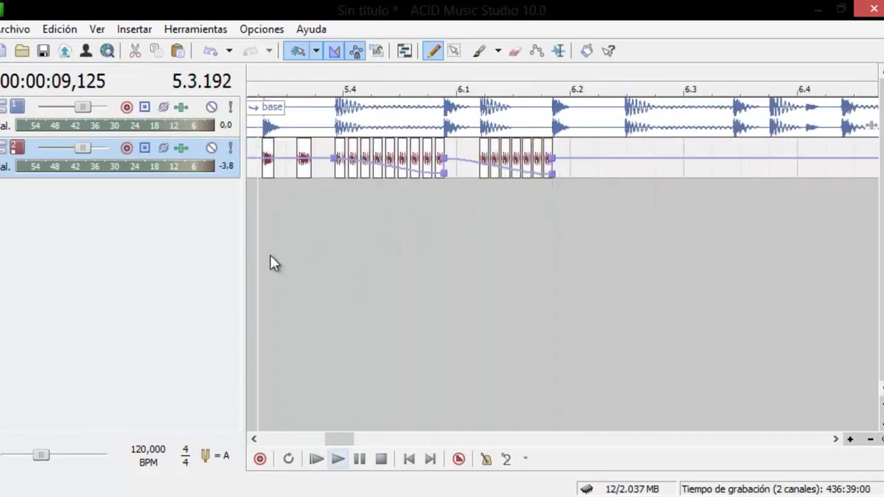
key("space")
key("space")
key("space")
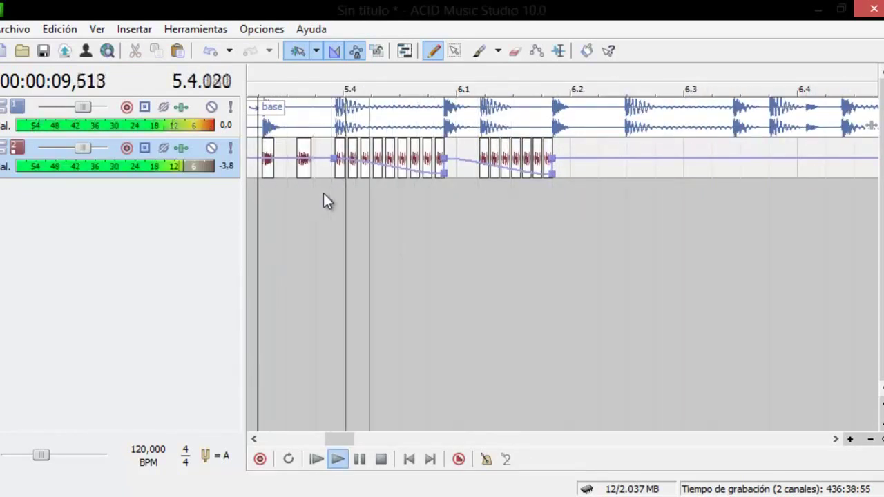
key("space")
key("space")
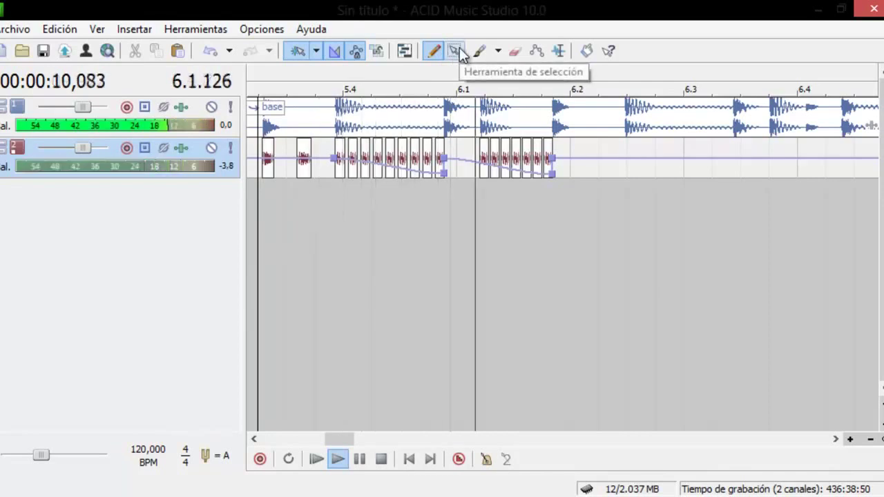
- Select the seven slices between 6.1.156 and 6.1.648 and raise their pitch by 9 semitones
left_click(455, 51)
key("space")
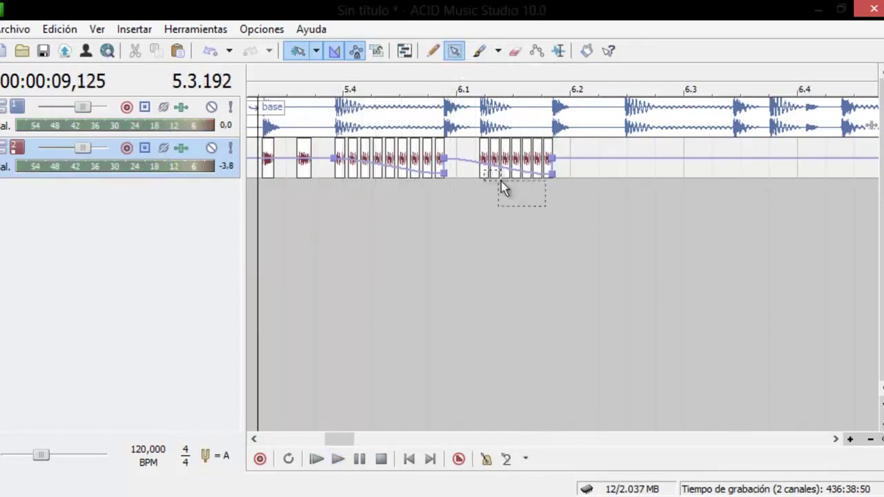
left_click_drag(502, 189, 487, 173)
scroll(576, 207, "up", 3)
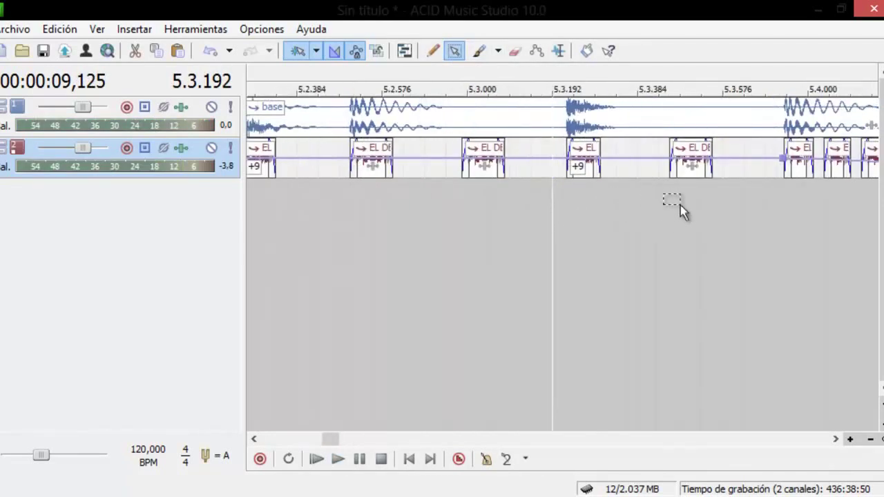
scroll(680, 205, "down", 3)
left_click(791, 222)
scroll(793, 222, "up", 3)
left_click_drag(795, 219, 544, 160)
scroll(564, 197, "up", 2)
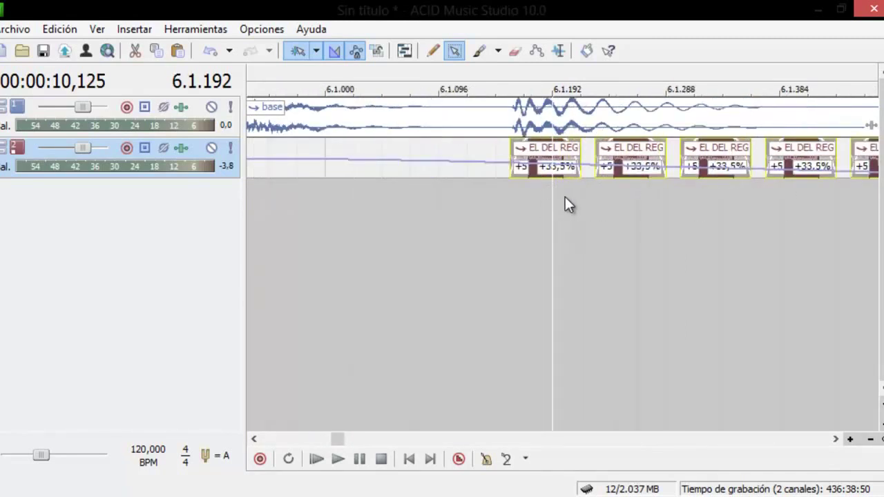
scroll(565, 197, "up", 4)
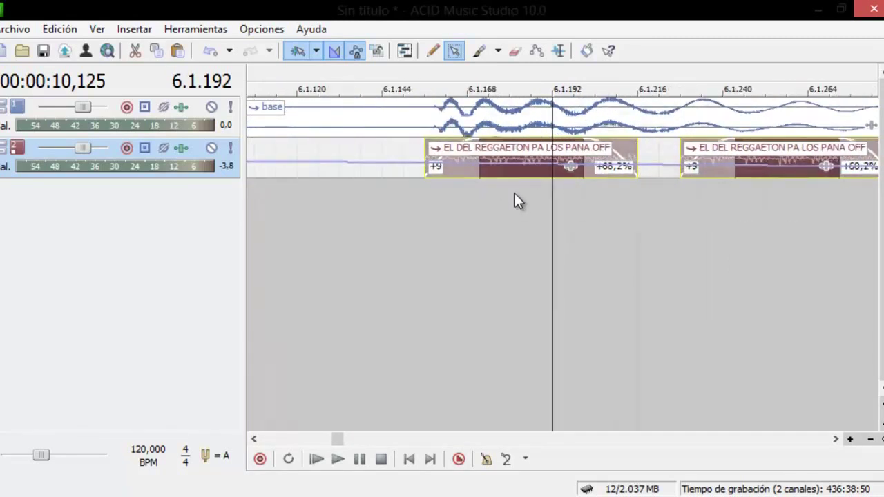
- Play back the voice slices from 5.4.480 to hear the raised pitch
scroll(517, 197, "down", 6)
left_click(412, 222)
key("space")
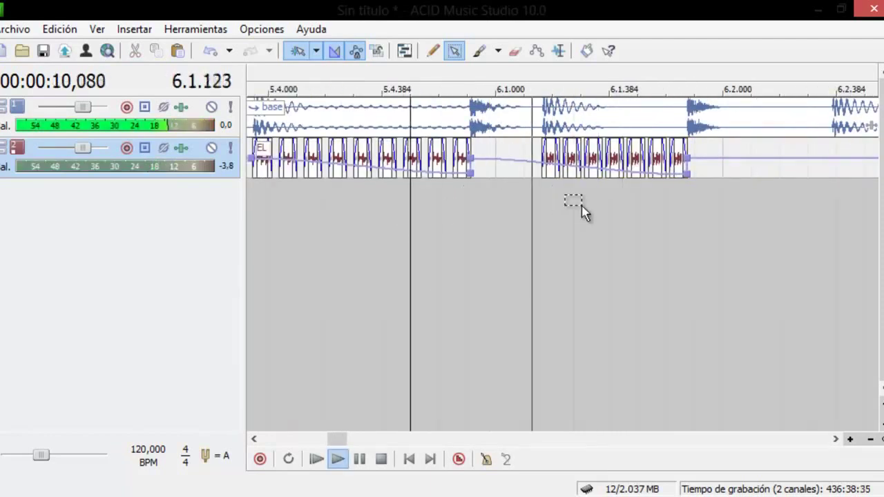
key("space")
- Copy the last slice of the rapid run and paste two copies after it, ending at 6.1.012 and 6.1.108
left_click(432, 51)
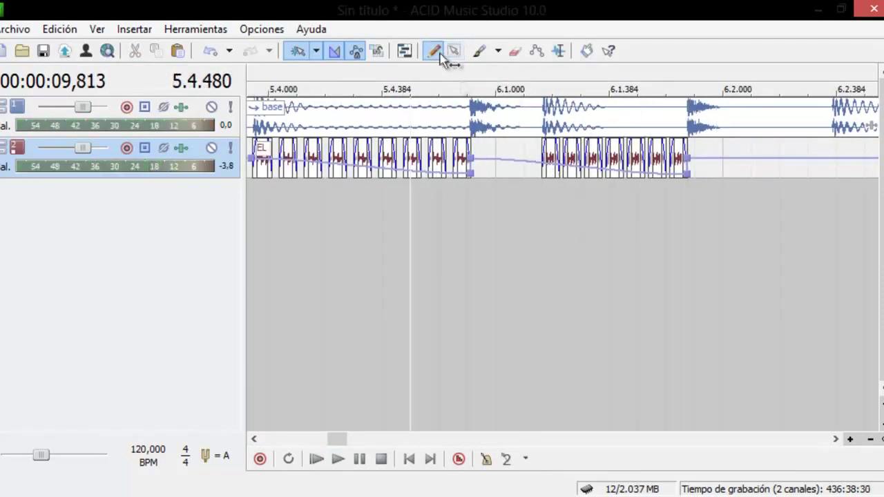
left_click(468, 172)
key("ctrl+c")
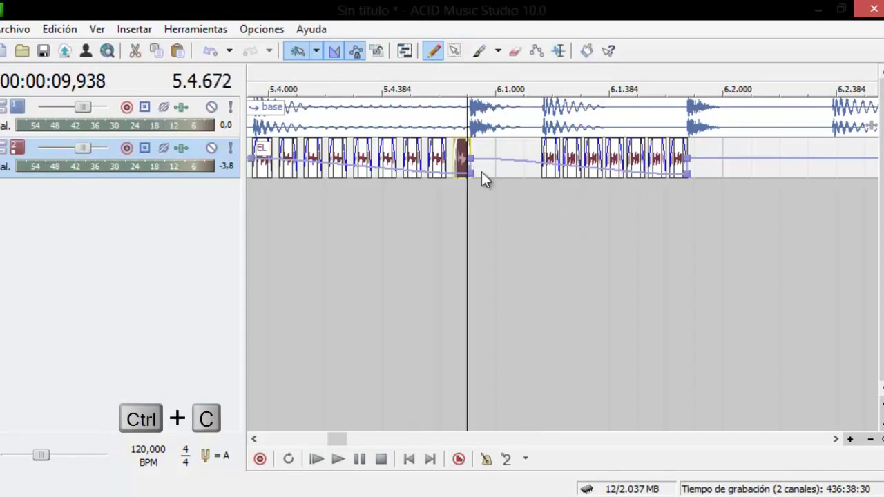
scroll(509, 173, "up", 4)
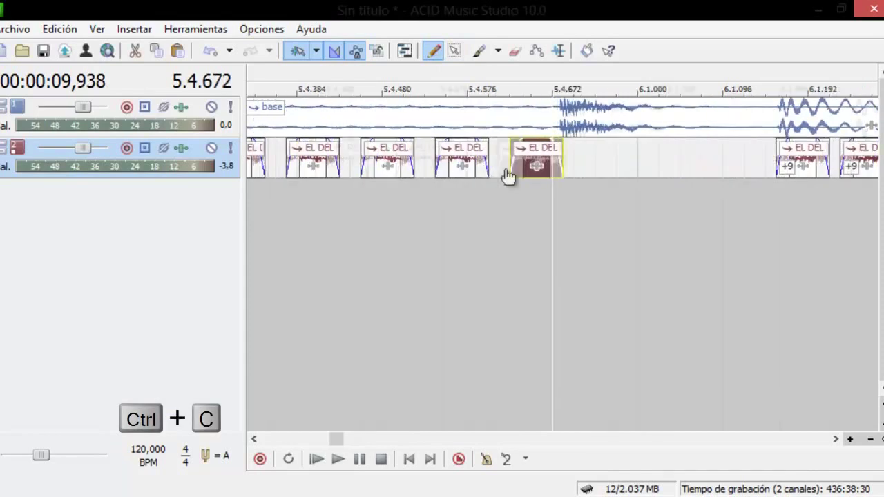
left_click(610, 157)
key("ctrl+v")
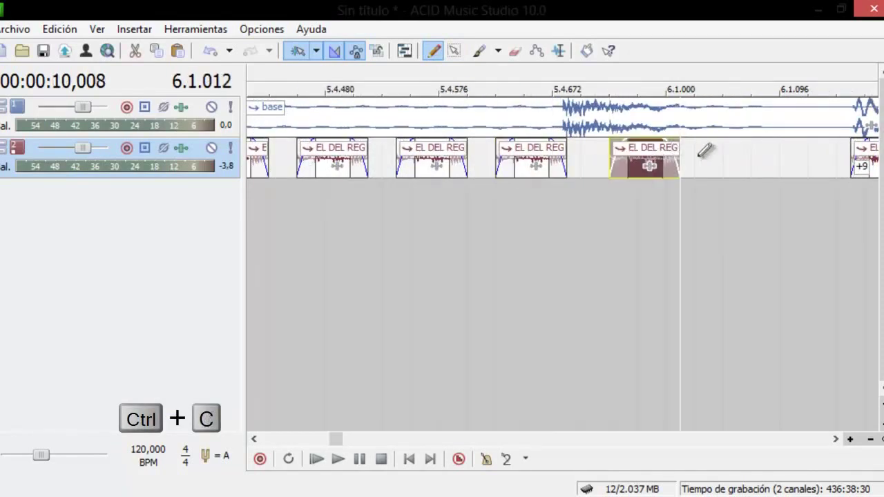
left_click(736, 159)
key("ctrl+v")
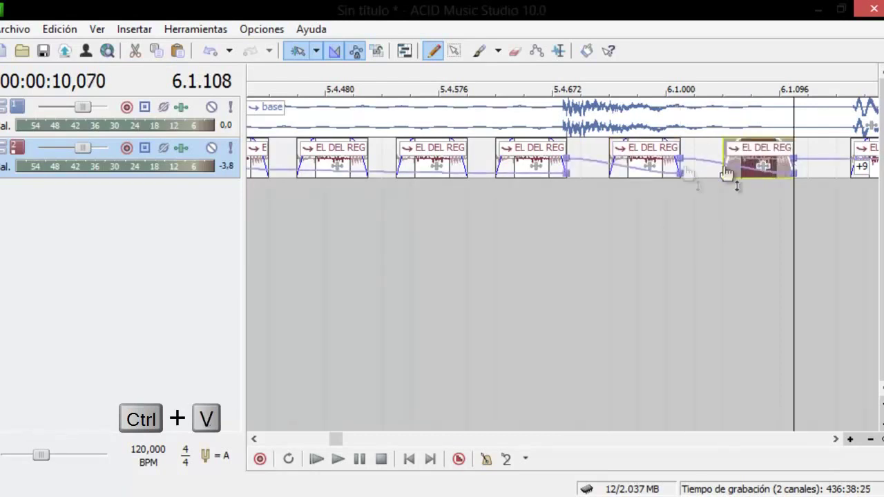
- Delete the extra volume envelope points around the two pasted slices, keeping the low point before them and the high point at 6.1.108
right_click(674, 168)
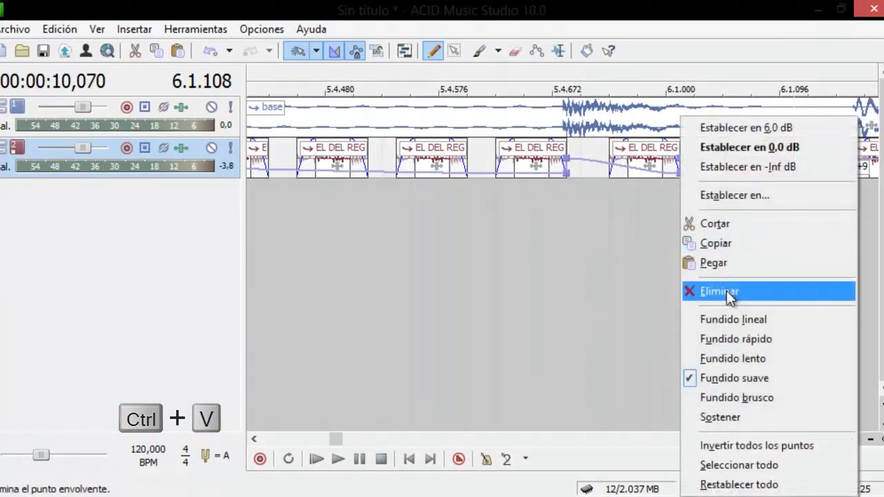
left_click(699, 293)
right_click(679, 175)
left_click(708, 290)
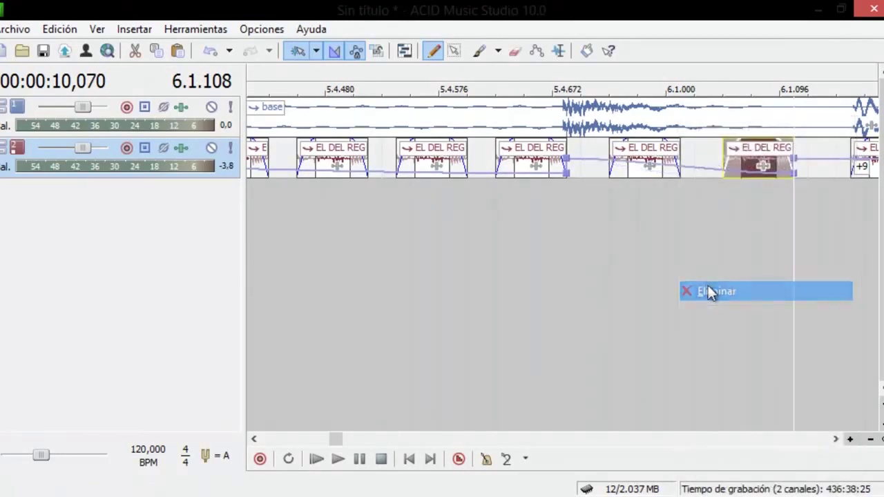
right_click(568, 162)
left_click(606, 291)
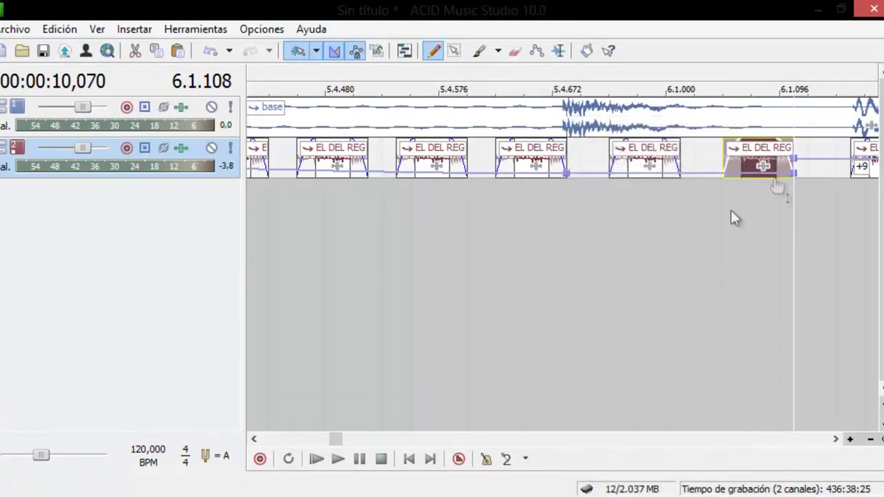
right_click(790, 171)
left_click(637, 217)
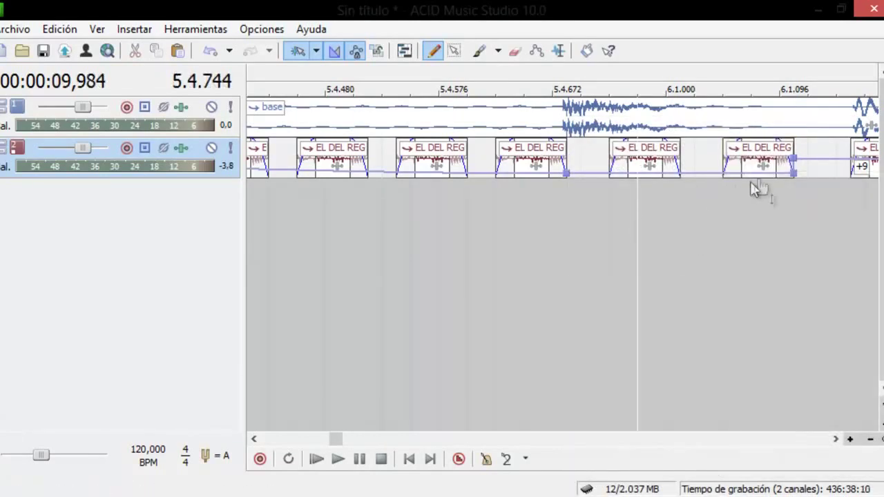
right_click(796, 177)
left_click(774, 287)
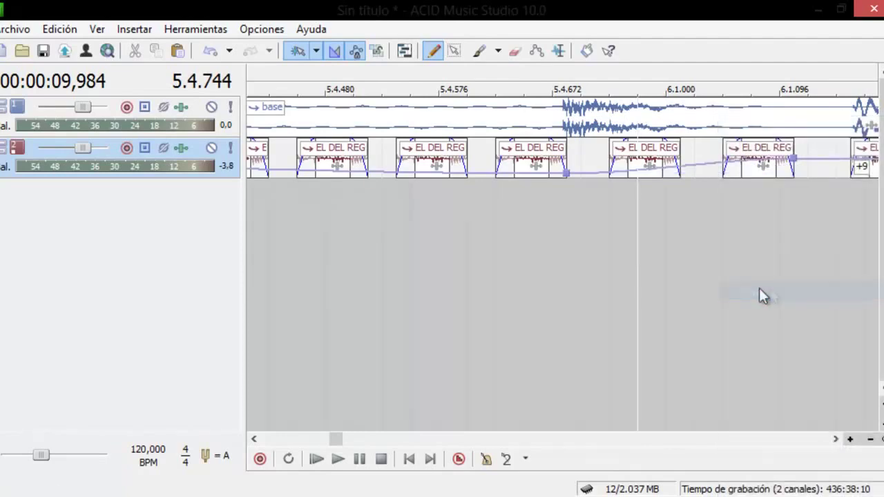
- Play back the passage around the two pasted slices to hear them with the volume rise
scroll(425, 299, "down", 3)
key("space")
scroll(429, 286, "down", 4)
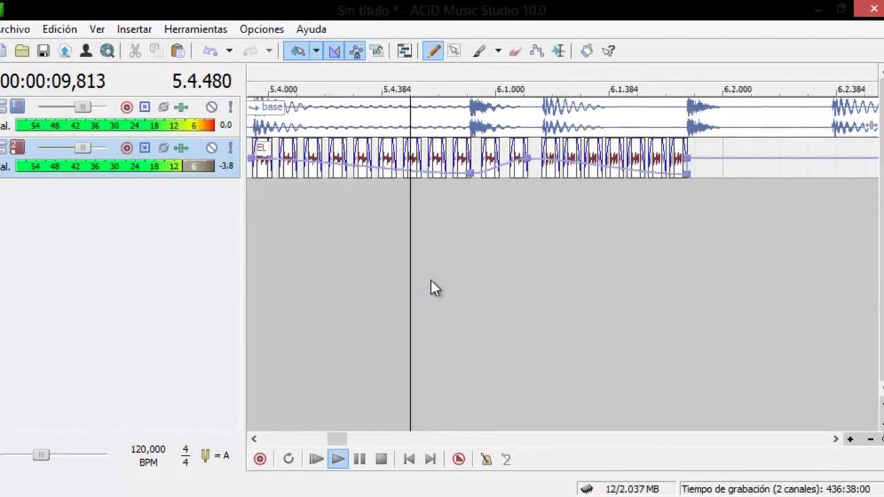
key("space")
key("space")
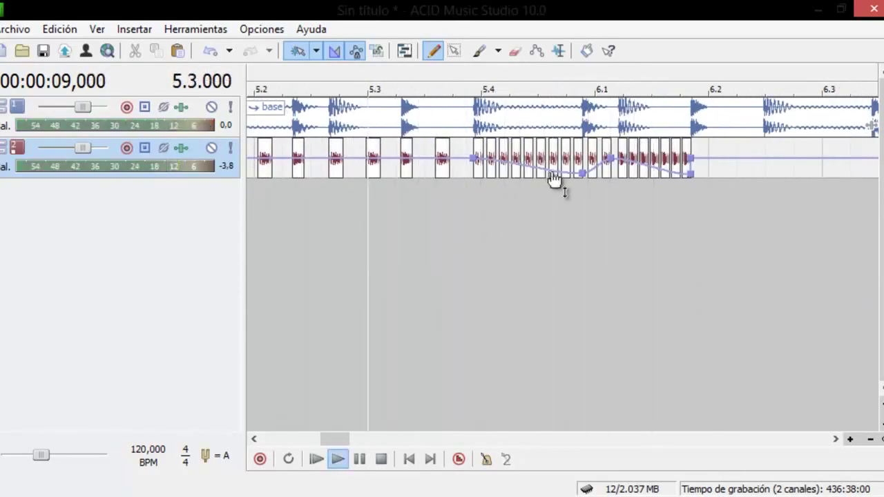
- Cut the two pasted slices ending at 6.1.012 and 6.1.108 and play back the passage without them
left_click(601, 171)
key("ctrl+x")
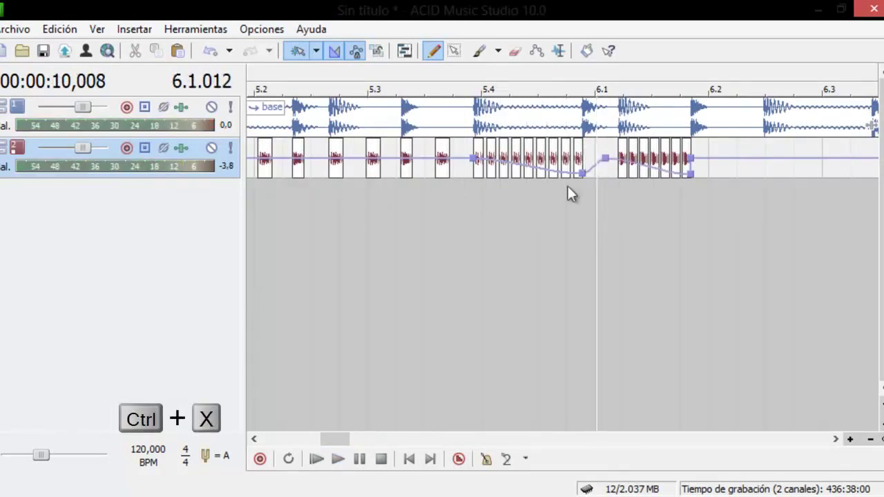
key("space")
key("space")
key("space")
- Lower the pitch of the group starting at 6.1.156 to +4 semitones for the first slice and -4 for the other six
left_click(454, 51)
key("space")
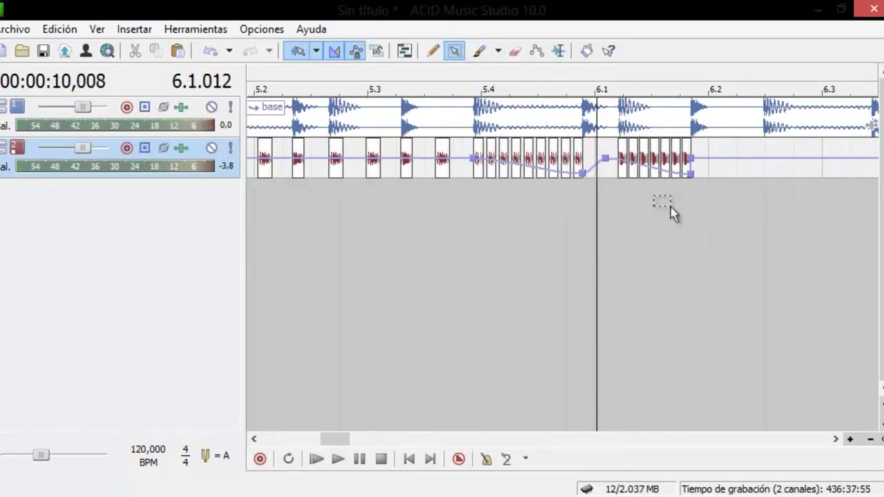
left_click_drag(689, 208, 612, 169)
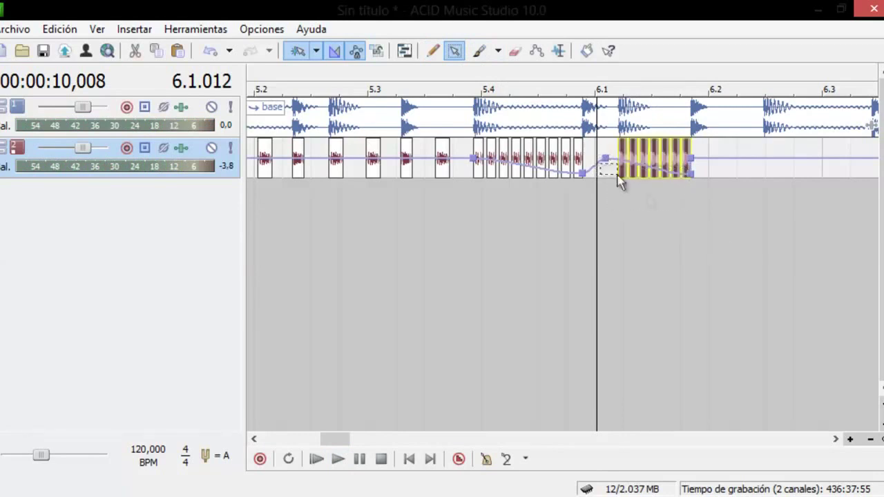
scroll(689, 212, "up", 1)
left_click(702, 227)
scroll(702, 227, "up", 2)
left_click_drag(702, 227, 273, 173)
key("minus")
key("minus")
key("minus")
key("minus")
key("minus")
key("minus")
key("minus")
key("minus")
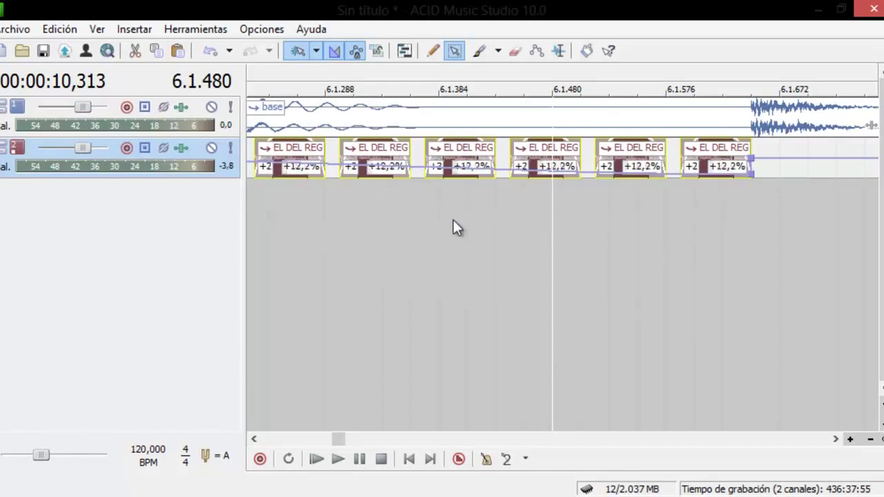
scroll(453, 228, "down", 5)
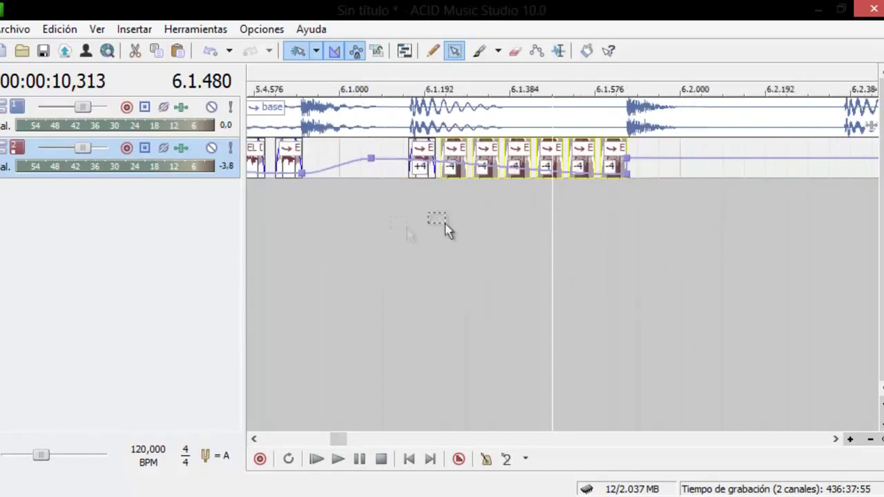
- Play back from 5.4.000 and again from 6.1.192 to hear the slices with lowered pitch
left_click(361, 241)
key("space")
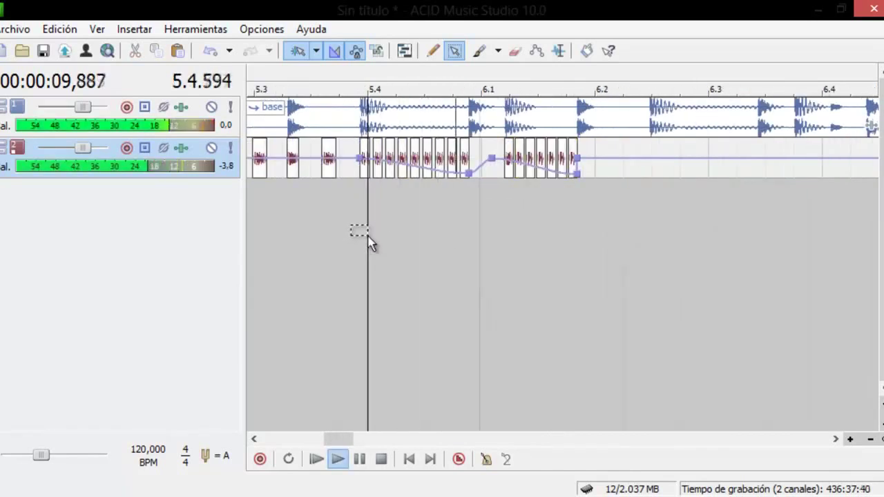
key("space")
left_click(510, 205)
key("space")
scroll(513, 202, "up", 3)
key("space")
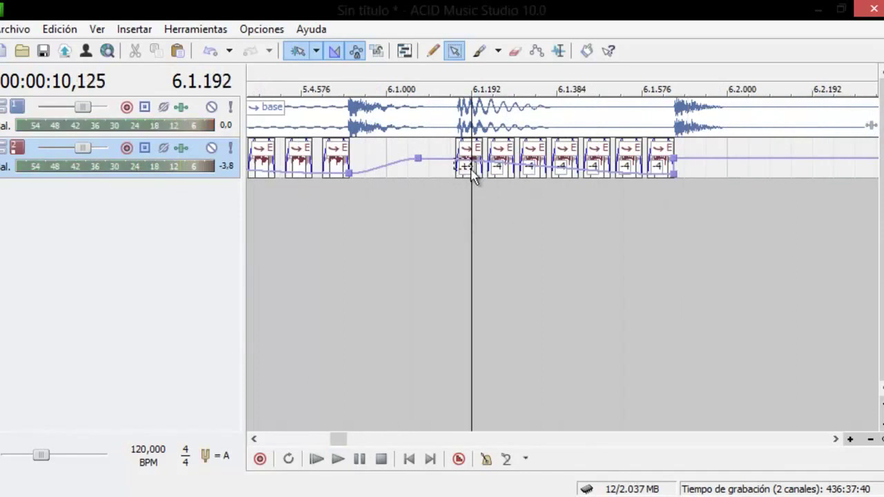
- Lower the pitch of the first slice in the group, at 6.1.156, to -2 semitones
key("minus")
key("minus")
key("minus")
key("minus")
key("minus")
key("minus")
key("minus")
key("minus")
key("minus")
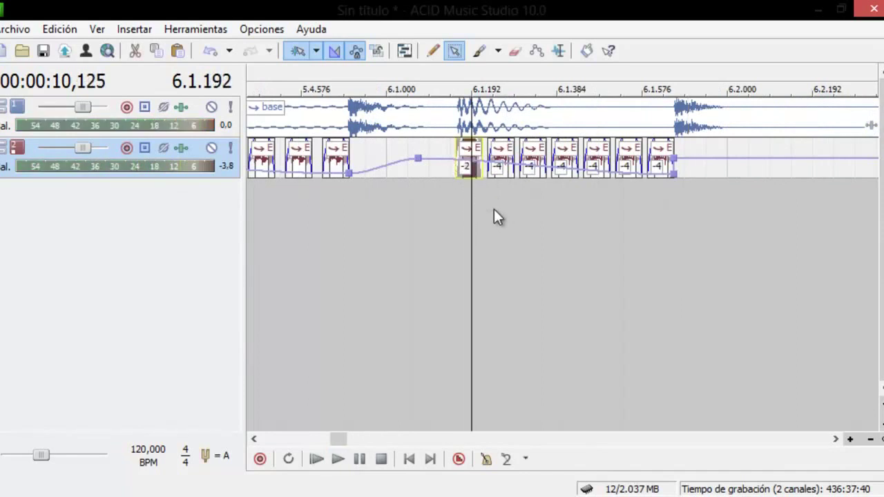
- Listen again to the lowered-pitch slices at 6.1.156, starting shortly before them and from 5.4.192
left_click(427, 216)
key("space")
key("space")
scroll(394, 225, "down", 2)
left_click(393, 224)
key("space")
key("space")
key("space")
key("space")
- Cut the group of seven slices starting at 6.1.156 from the voice track
left_click_drag(680, 206, 561, 165)
key("ctrl+x")
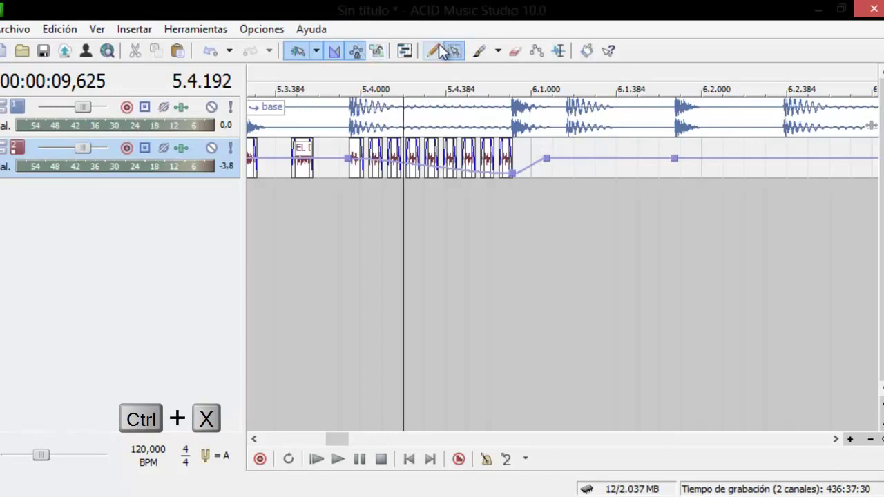
right_click(543, 167)
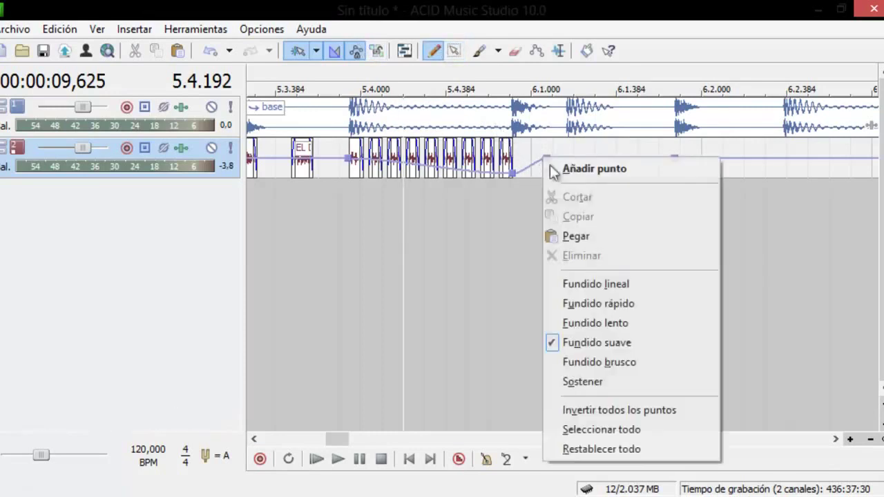
left_click(541, 195)
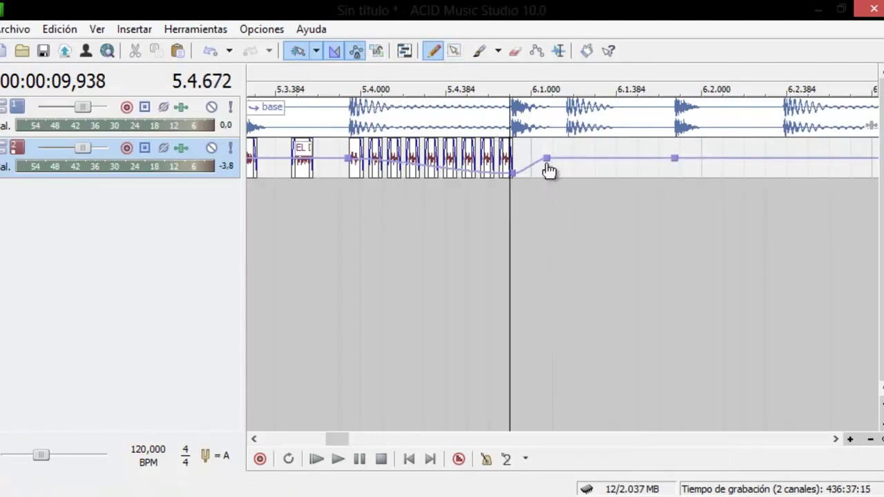
- Remove the two volume envelope points after 6.1.000 so the volume returns to full level right after the last 5.4 slice
right_click(547, 165)
left_click(568, 291)
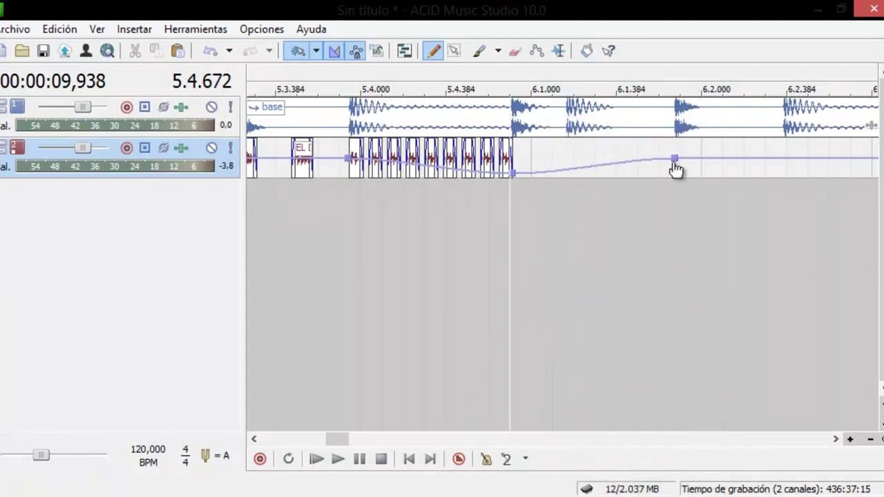
right_click(675, 164)
left_click(692, 291)
left_click_drag(536, 176, 508, 173)
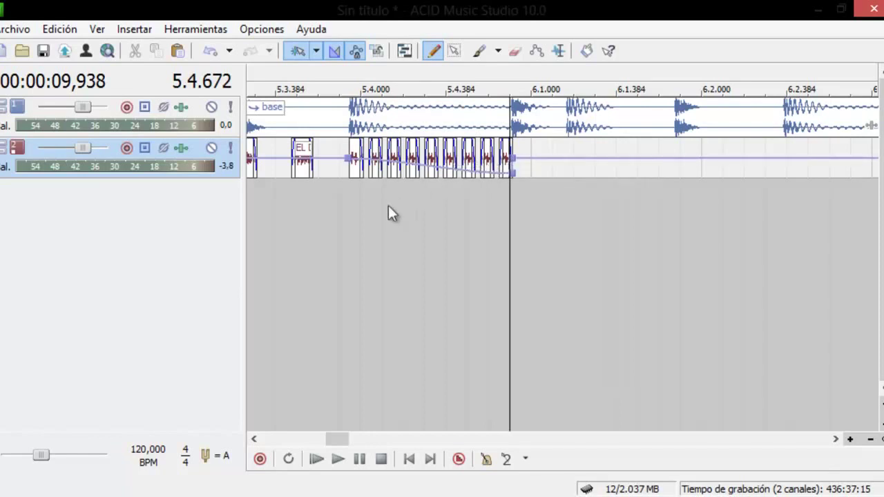
- Try pasting the cut group of seven slices back on the drum hit at 6.1.156
left_click(525, 172)
scroll(528, 171, "up", 2)
key("v")
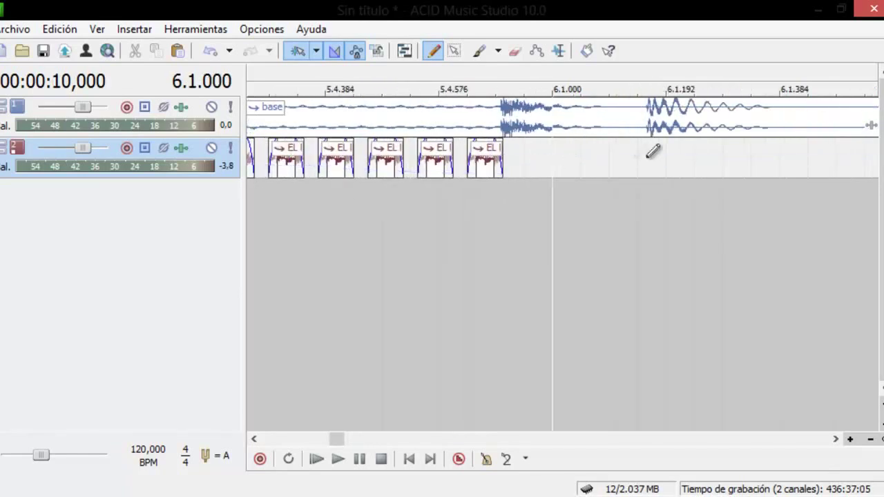
left_click(639, 160)
scroll(640, 159, "up", 2)
key("ctrl+v")
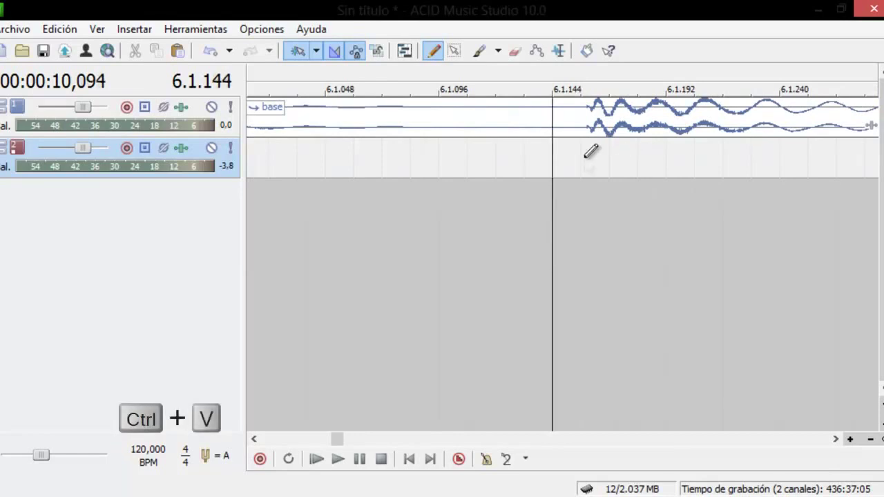
scroll(573, 157, "down", 5)
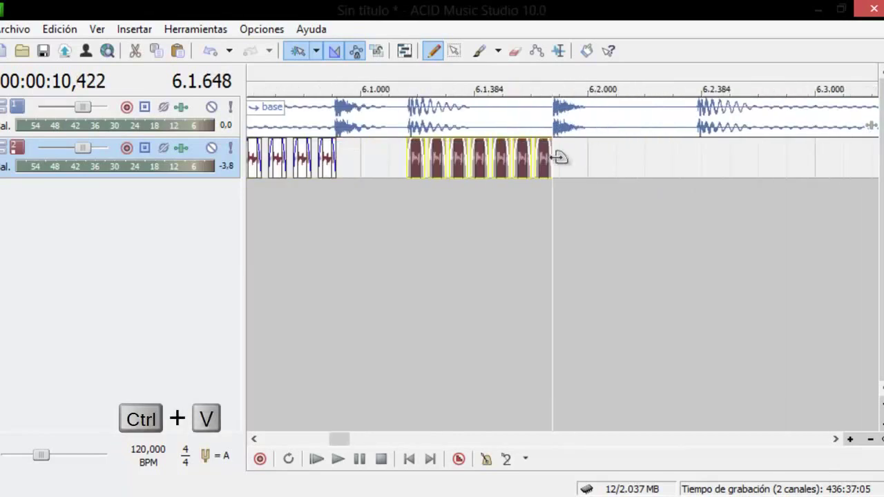
- Copy the last slice before 6.1.000 and paste it on the drum hit just after 6.1.144
left_click(335, 164)
key("ctrl+c")
left_click(389, 158)
scroll(414, 161, "up", 5)
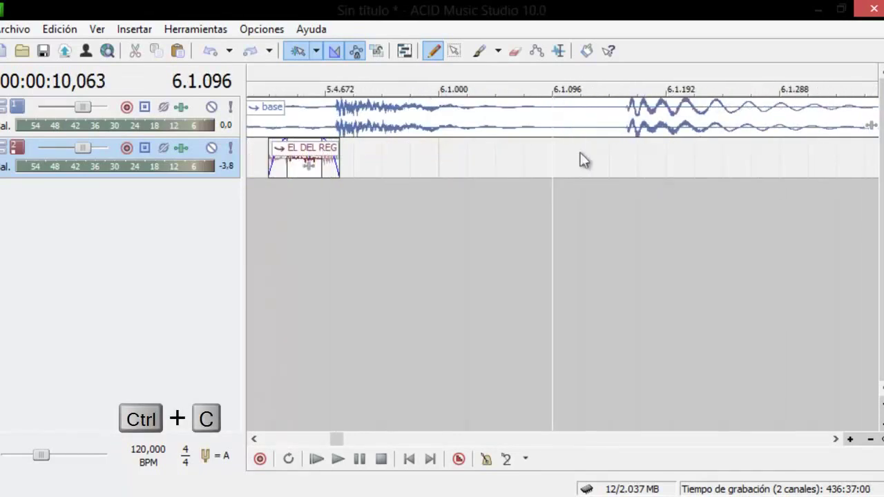
left_click(765, 168)
scroll(766, 176, "up", 3)
key("ctrl+v")
scroll(587, 146, "down", 10)
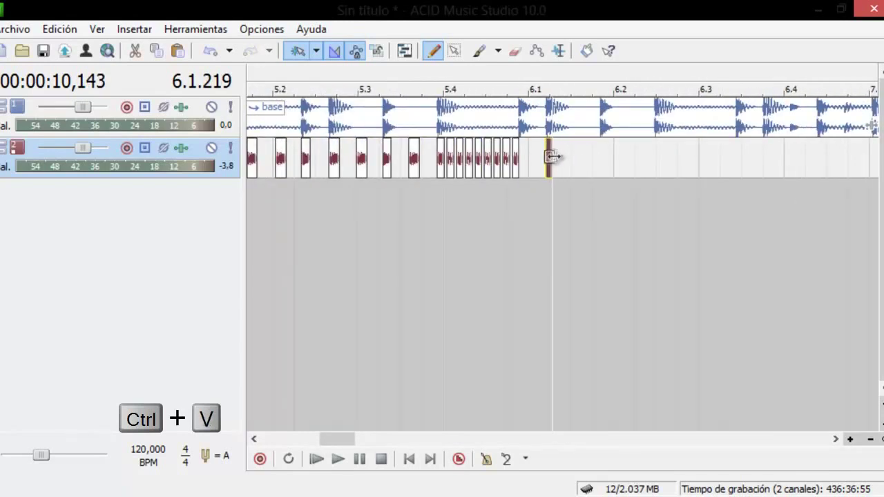
- Extend the pasted slice into a full phrase up to the drum hit before 6.4, and play back the passage
key("ctrl+z")
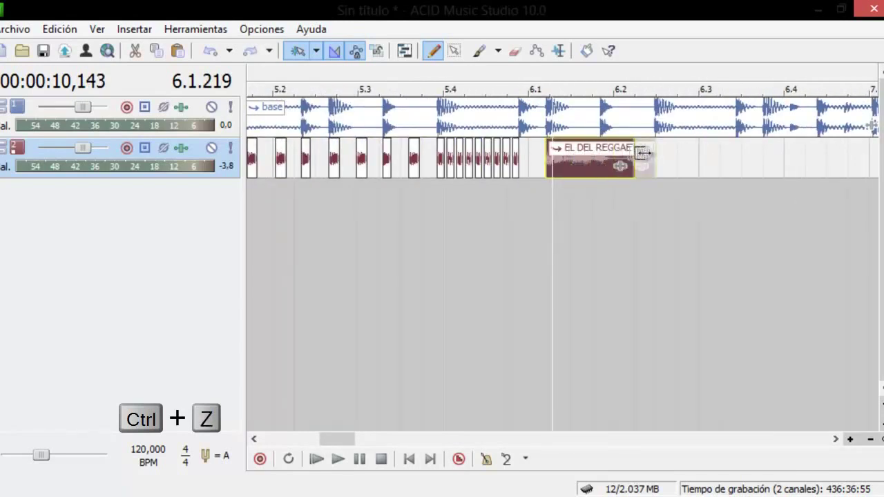
left_click_drag(641, 151, 776, 153)
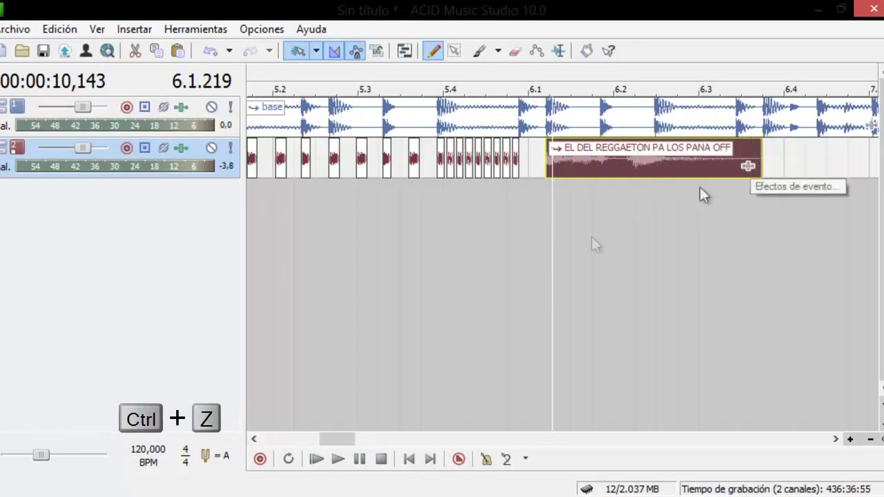
left_click(506, 260)
key("space")
key("space")
left_click(459, 285)
key("space")
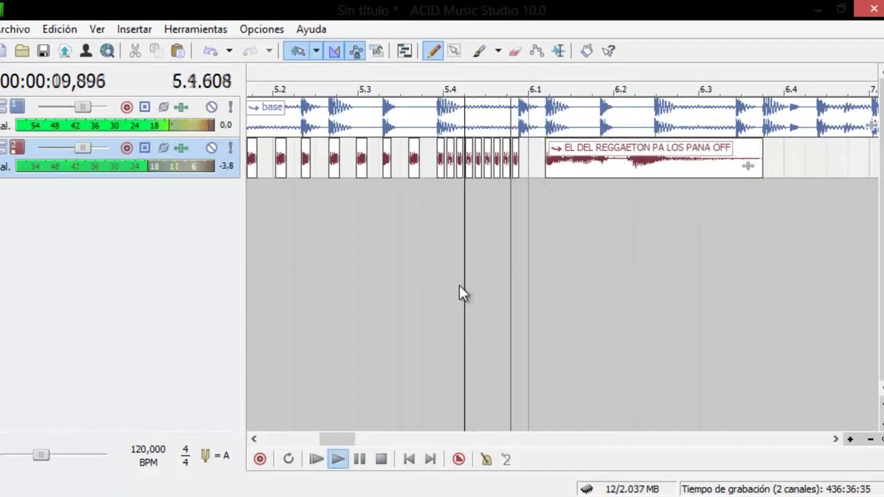
left_click(561, 167)
key("space")
- Move the extended phrase earlier to start exactly where the last rapid slice before 6.1.000 ends
left_click_drag(561, 167, 542, 169)
left_click(531, 213)
scroll(548, 202, "up", 7)
left_click_drag(641, 156, 543, 153)
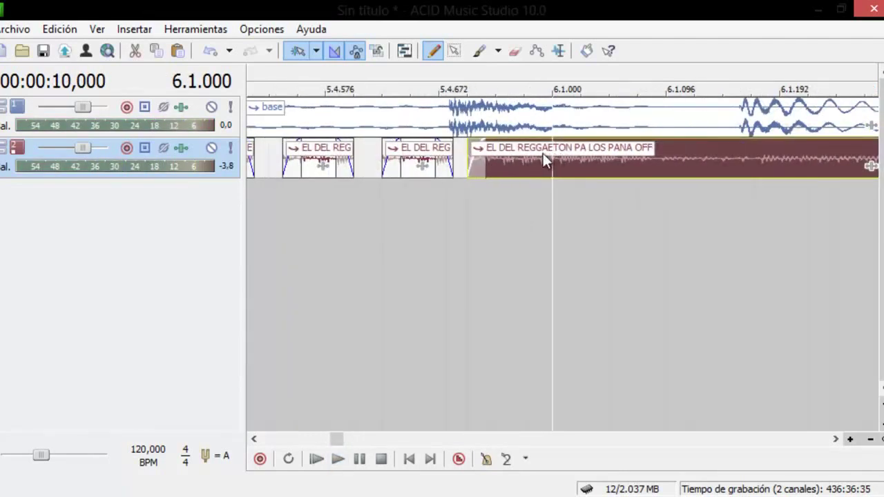
left_click(478, 221)
scroll(656, 171, "up", 3)
left_click_drag(656, 171, 566, 169)
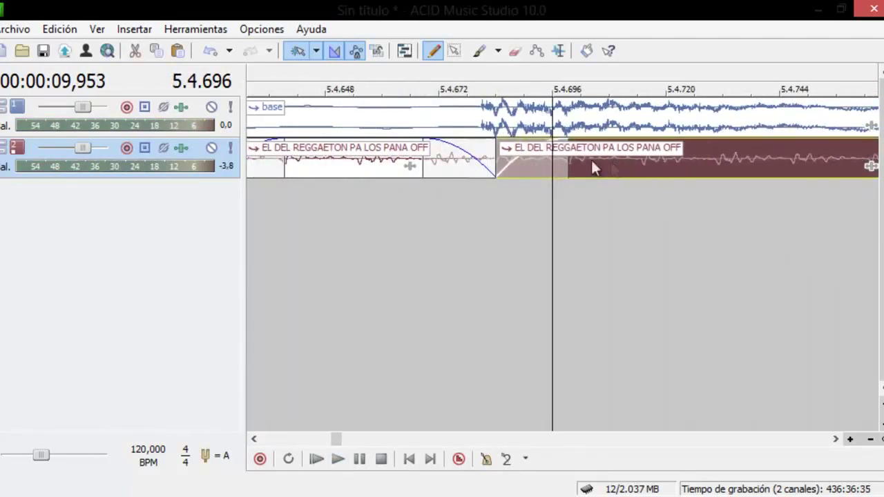
- Delete the extra low volume envelope point at the start of the moved phrase and play back from 5.2.000
scroll(391, 262, "down", 5)
left_click(313, 297)
key("space")
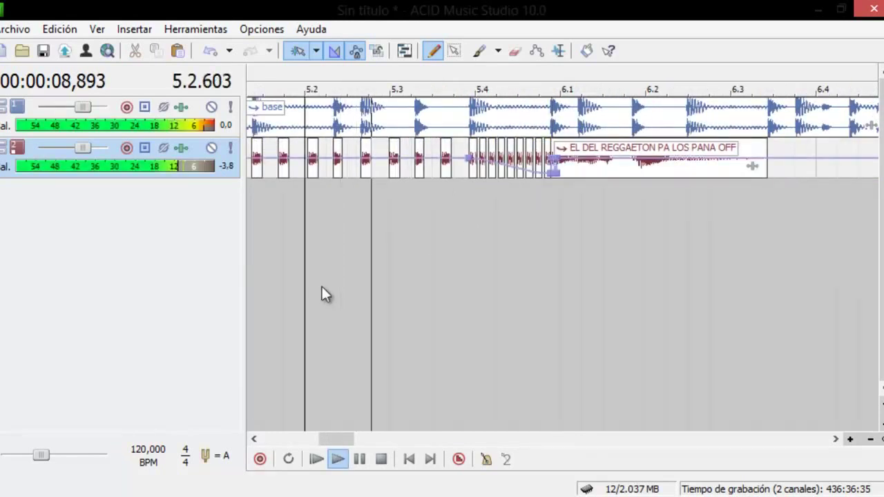
key("space")
right_click(556, 174)
left_click(593, 289)
key("space")
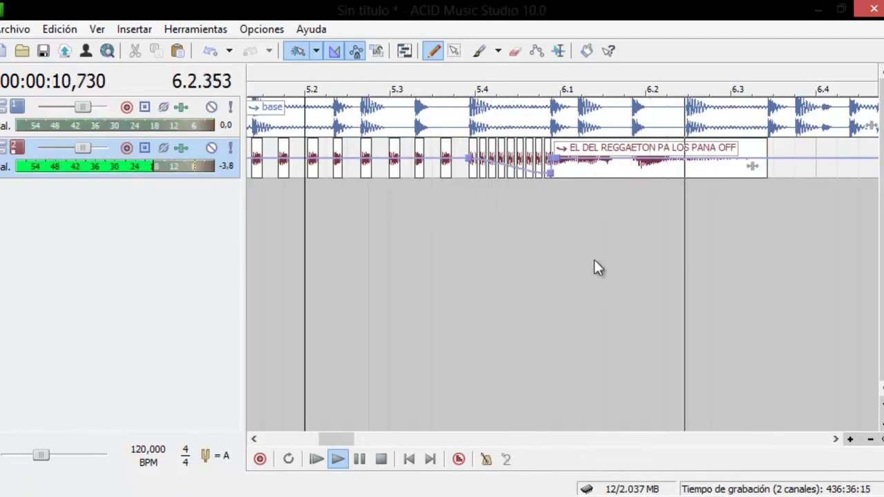
key("space")
- Play the arrangement from the start through the phrase at 6.1 and hide the volume envelope
scroll(557, 220, "down", 5)
left_click(316, 460)
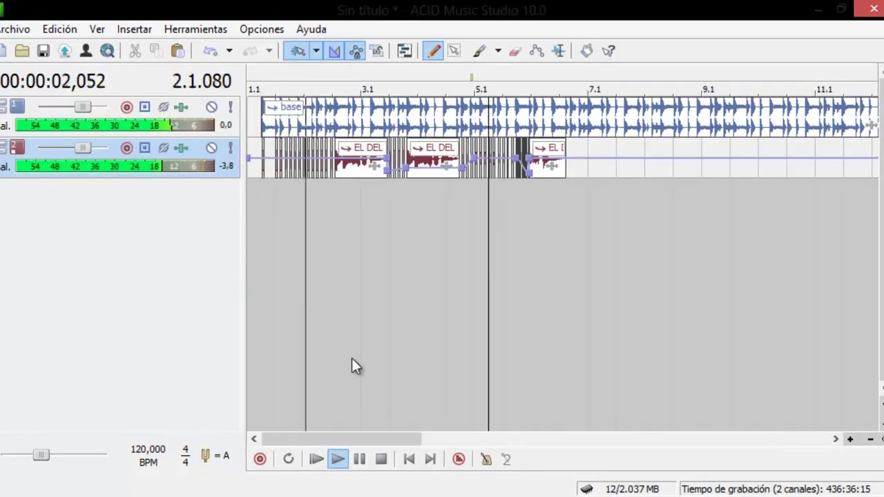
left_click(304, 496)
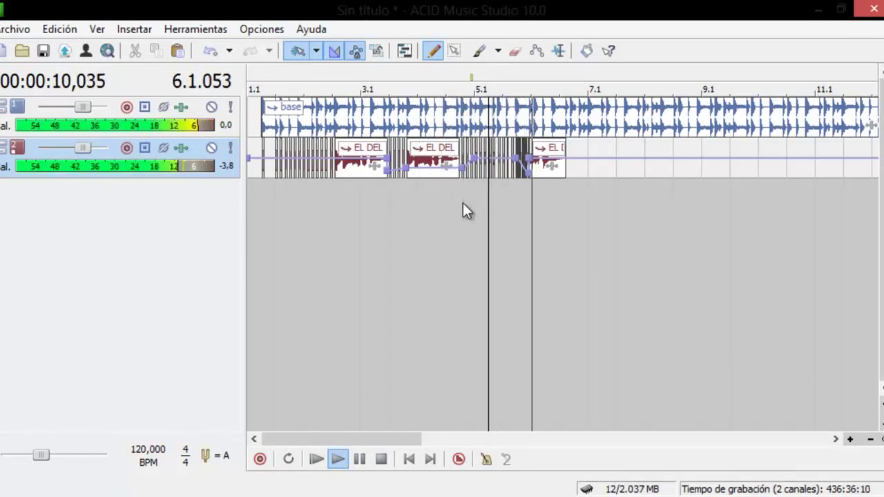
key("v")
key("space")
- Copy the phrase at 6.1 and paste the copy directly after it, on the drum hit after 6.3
left_click(546, 162)
key("ctrl+c")
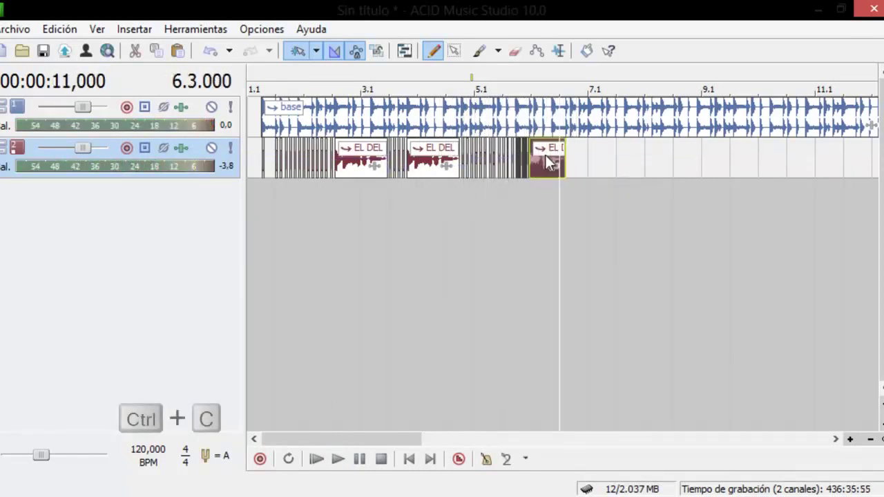
left_click(563, 156)
scroll(562, 156, "up", 5)
key("ctrl+v")
left_click(556, 182)
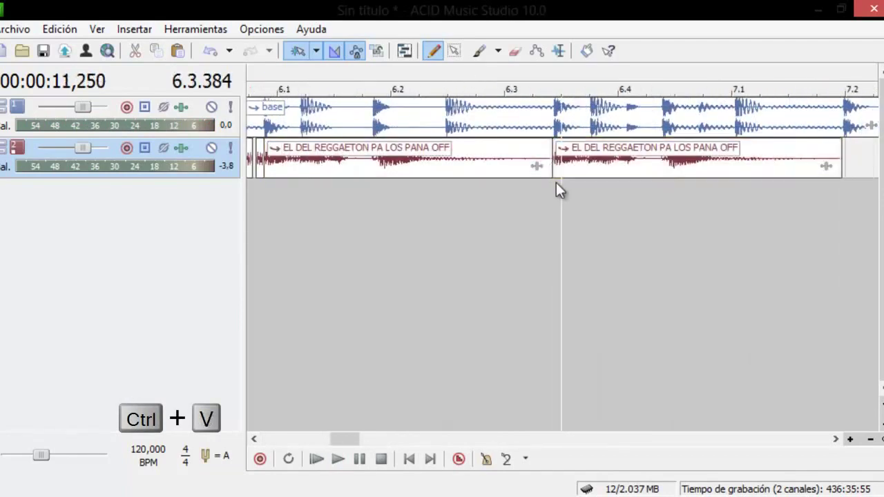
- Lower the event volume of the second phrase and play back both phrases from 6.1.000
scroll(556, 183, "up", 5)
left_click(556, 171)
left_click(279, 317)
scroll(278, 318, "down", 5)
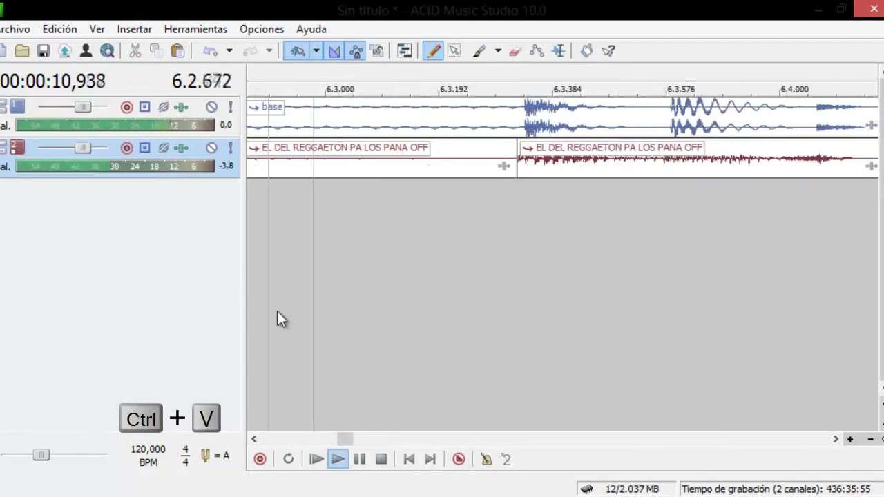
left_click(305, 334)
key("space")
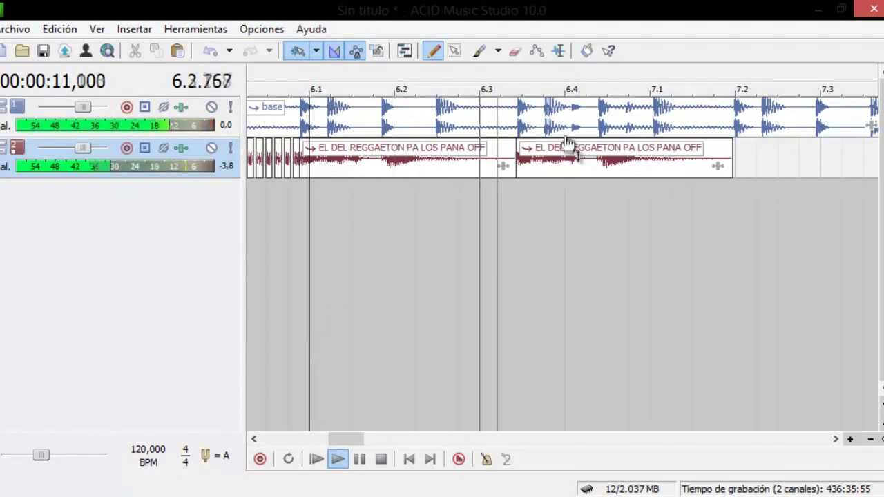
left_click_drag(566, 148, 562, 167)
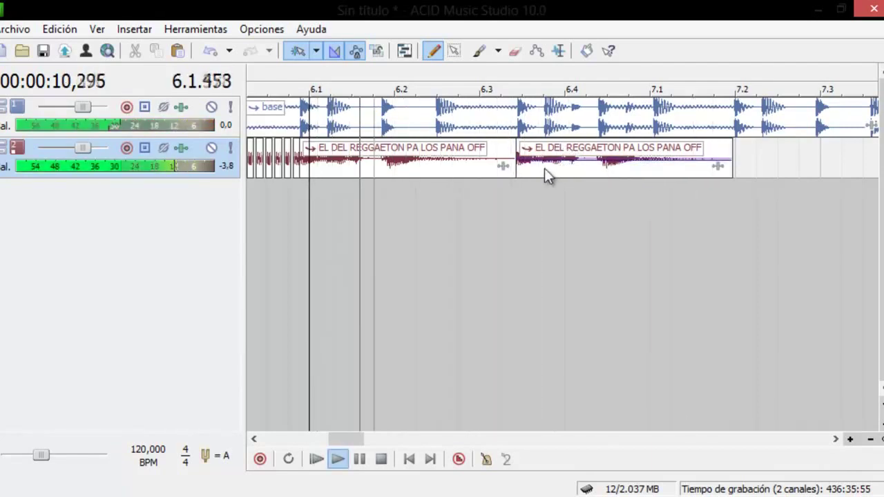
scroll(544, 173, "down", 6)
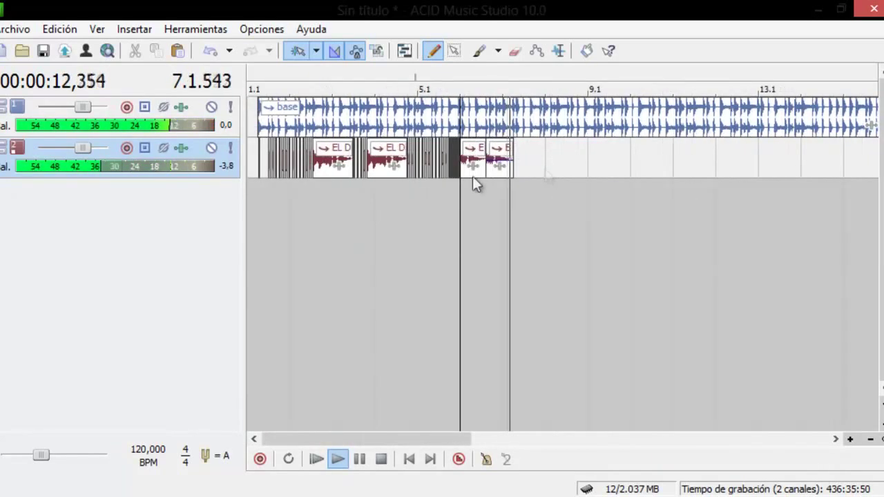
key("space")
- Place a copy of the first slice, at 1.2.042, directly after it at 1.2.096
left_click(264, 220)
scroll(263, 220, "up", 6)
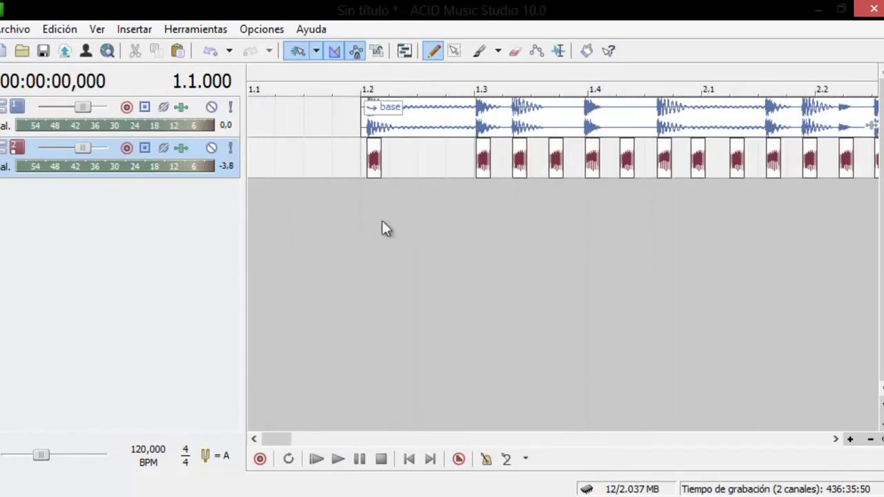
left_click(382, 220)
scroll(383, 221, "up", 4)
scroll(407, 207, "up", 2)
left_click(430, 176)
scroll(449, 176, "up", 4)
key("s")
key("ctrl+x")
key("ctrl+z")
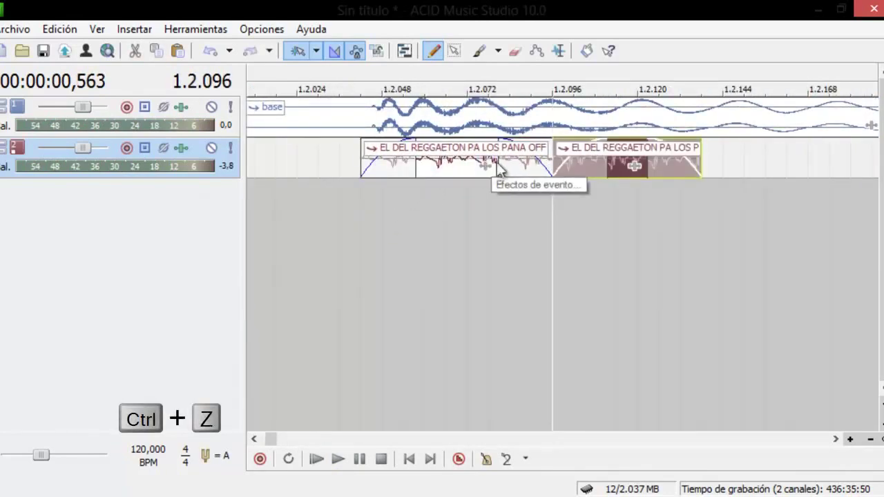
- Shorten the copied slice at 1.2.096 to about 30 ticks and cut it to the clipboard
left_click_drag(697, 165, 658, 166)
scroll(554, 195, "down", 3)
key("ctrl+x")
scroll(554, 195, "down", 3)
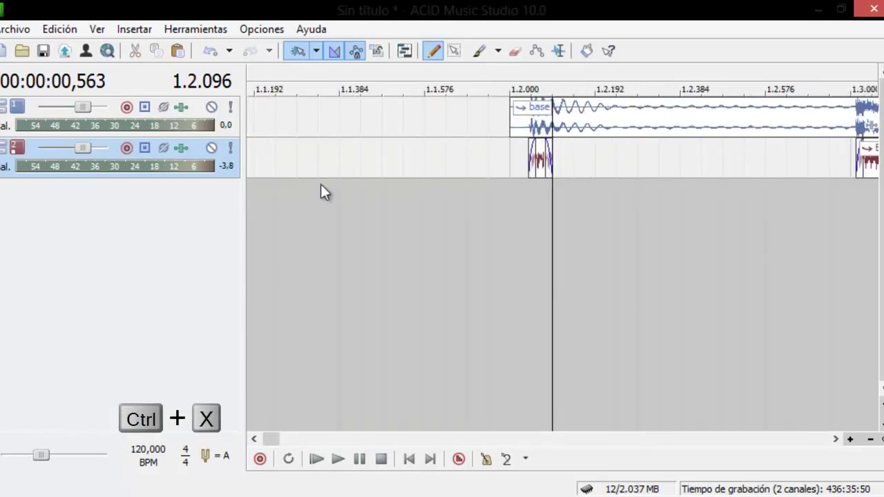
- Paste the short slice repeatedly end to end from 1.1.000 up to the first full slice at 1.2.042
scroll(322, 184, "down", 2)
left_click(254, 166)
scroll(269, 162, "up", 4)
key("ctrl+v")
key("ctrl+v")
key("ctrl+v")
key("ctrl+v")
key("ctrl+v")
key("ctrl+v")
key("ctrl+v")
key("ctrl+v")
key("ctrl+v")
key("ctrl+v")
key("ctrl+v")
key("ctrl+v")
key("ctrl+v")
key("ctrl+v")
key("ctrl+v")
key("ctrl+v")
key("ctrl+v")
key("ctrl+v")
key("ctrl+v")
key("ctrl+v")
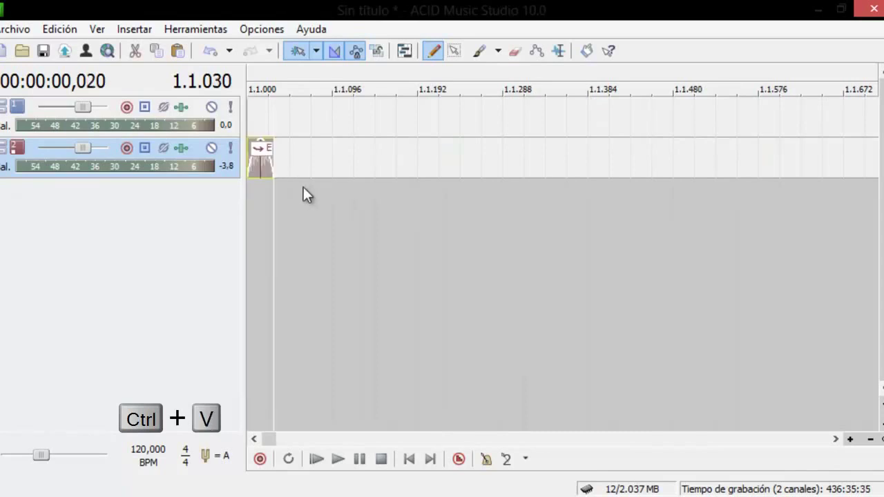
scroll(304, 188, "down", 3)
key("ctrl+v")
key("ctrl+v")
scroll(304, 188, "up", 4)
key("ctrl+v")
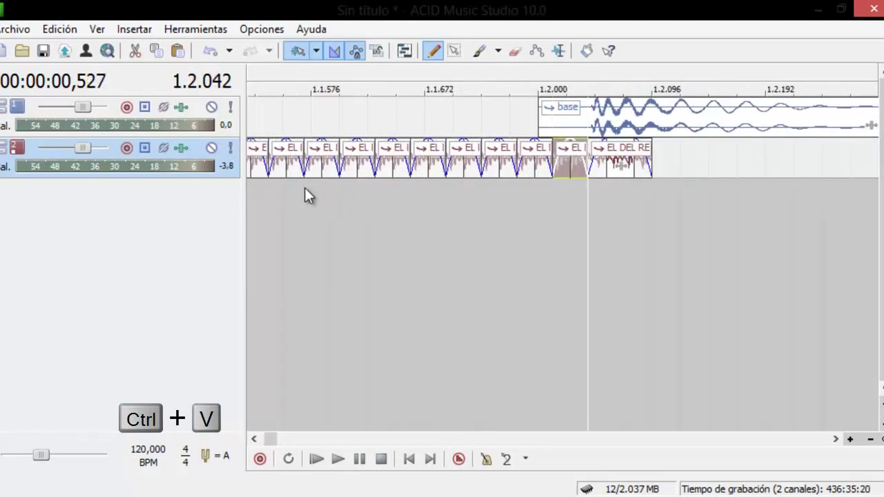
- Shape a volume fade-in over the repeated short slices, from silence at 1.1.000 to full level at 1.2.042, and play it
scroll(305, 188, "down", 3)
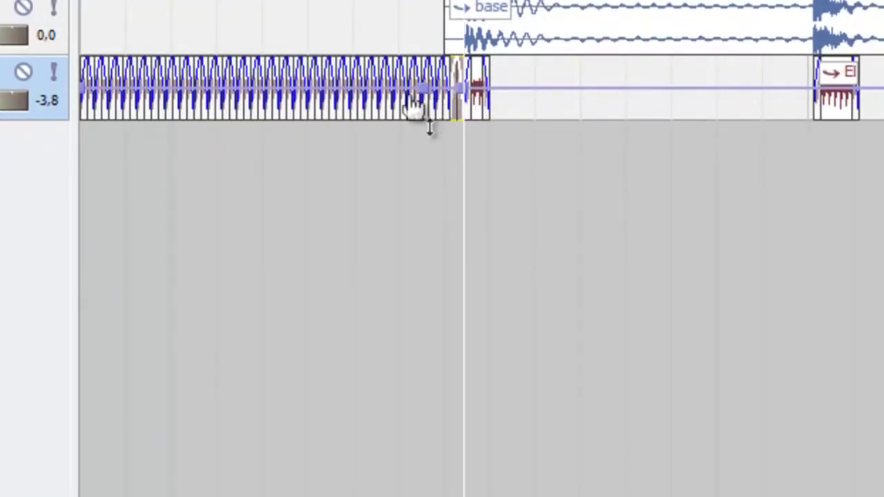
left_click_drag(429, 107, 82, 132)
key("space")
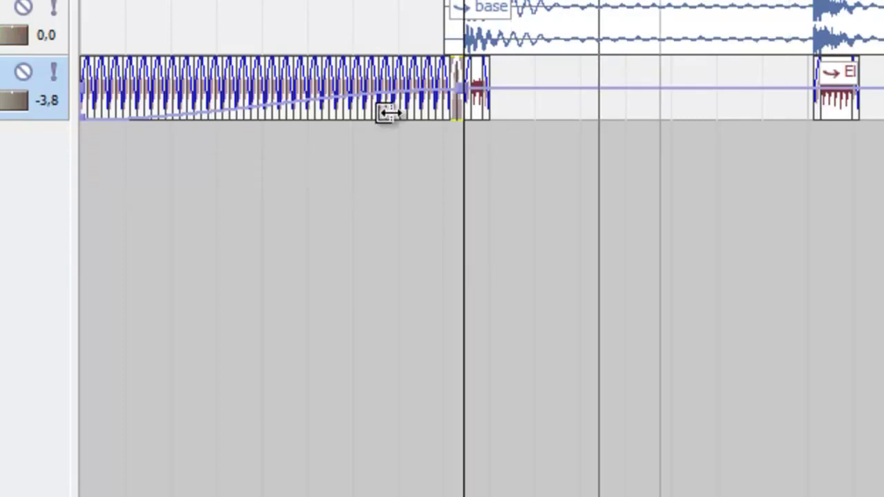
key("space")
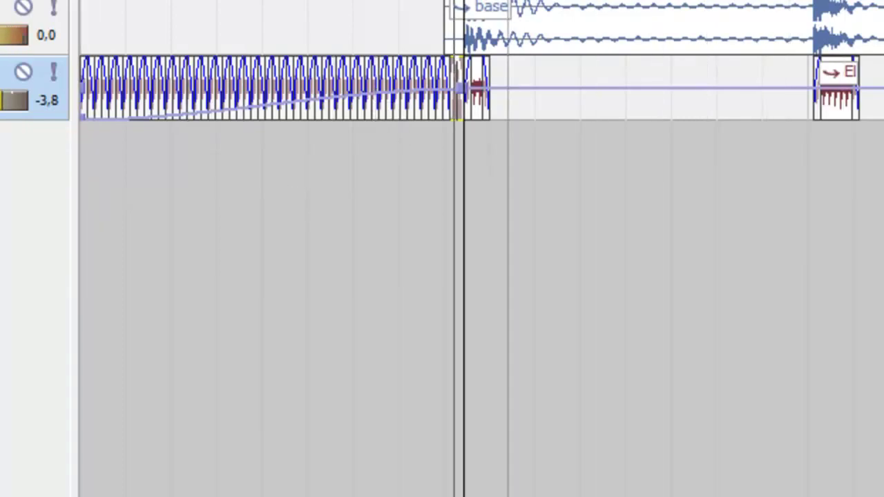
- Listen to the whole arrangement past the last phrase at 7.2, and stop playback
scroll(412, 285, "down", 5)
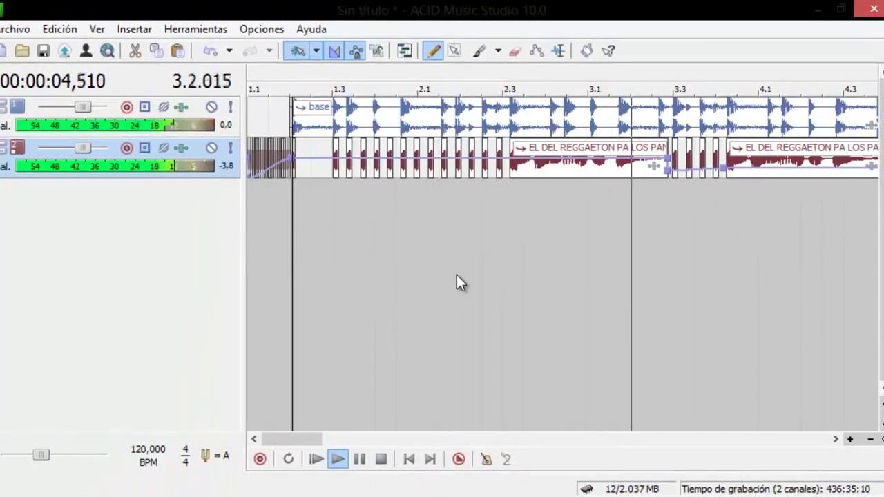
scroll(456, 275, "down", 3)
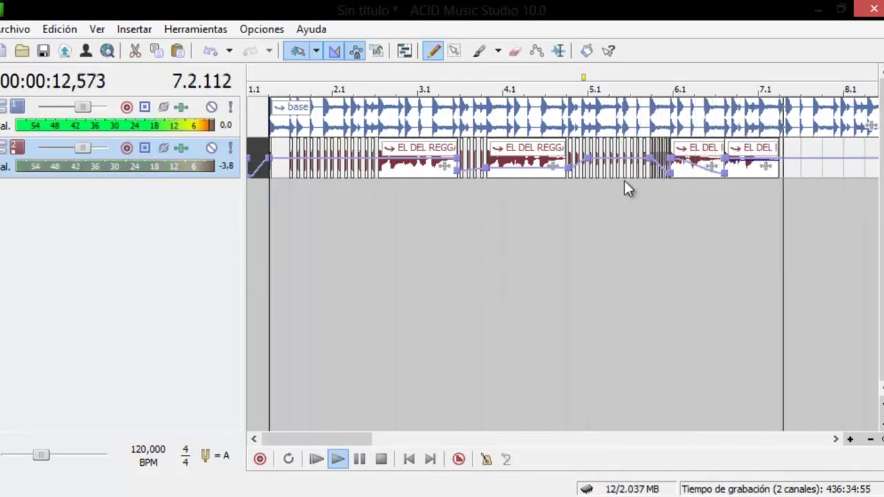
scroll(625, 183, "down", 3)
key("space")
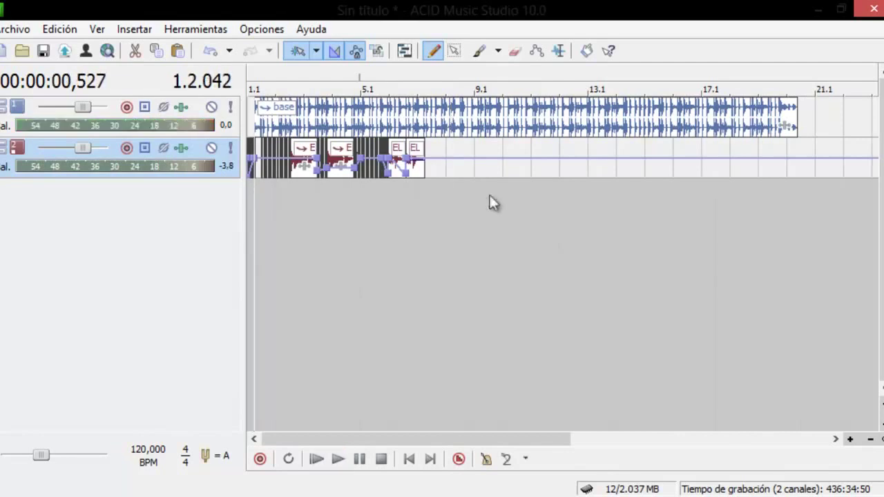